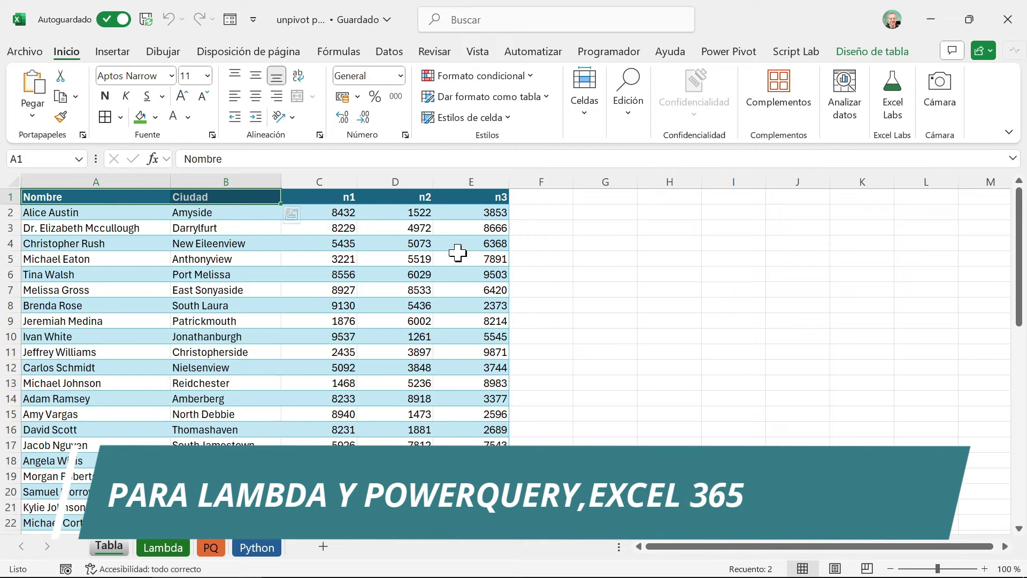
- Review the source table's Nombre, Ciudad and n1–n3 columns
left_click(85, 243)
mouse_move(77, 213)
left_mouse_down()
mouse_move(271, 316)
mouse_move(431, 339)
left_mouse_up()
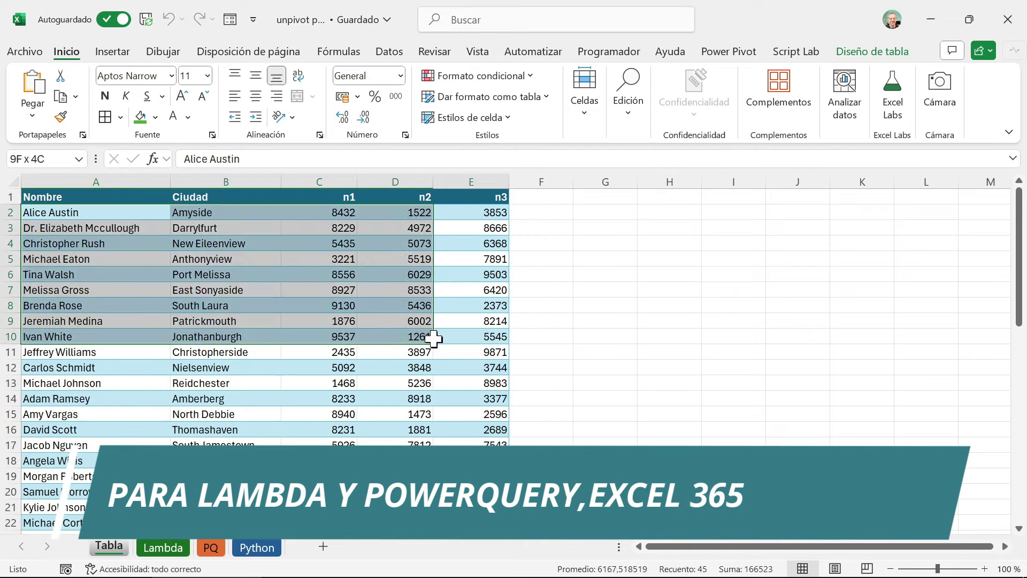
left_click(225, 259)
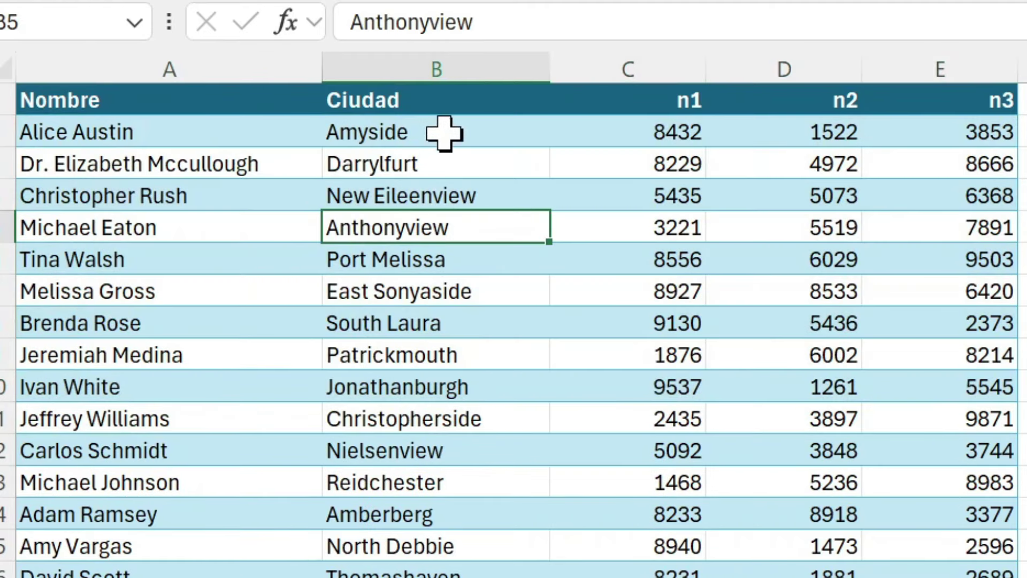
left_click(442, 134)
left_click(687, 103)
left_click(843, 109)
left_click(995, 102)
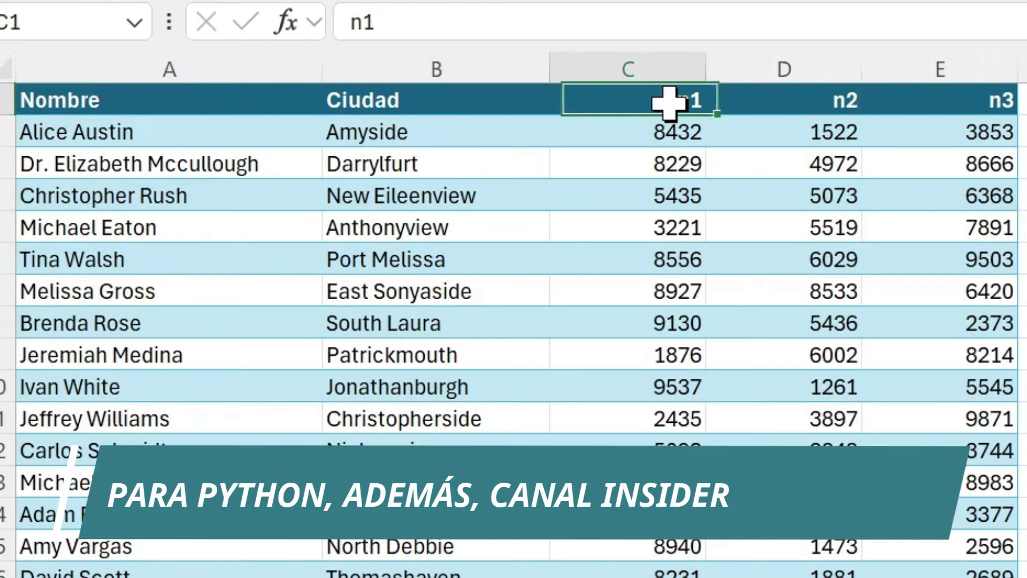
left_click_drag(667, 101, 933, 85)
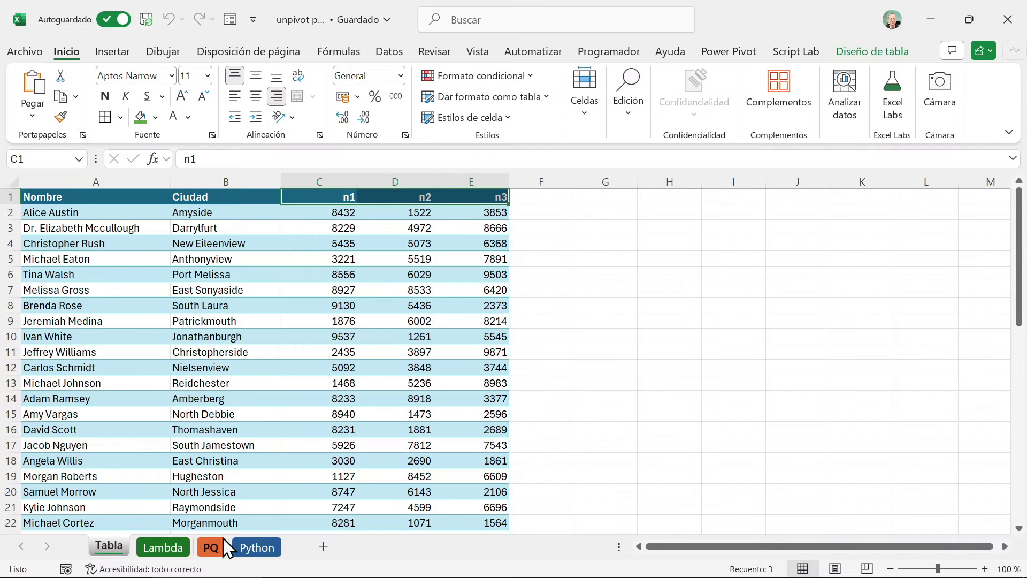
- On the Lambda sheet, look through the unpivoted Nombre, Ciudad, Atributo and Valor results
left_click(163, 547)
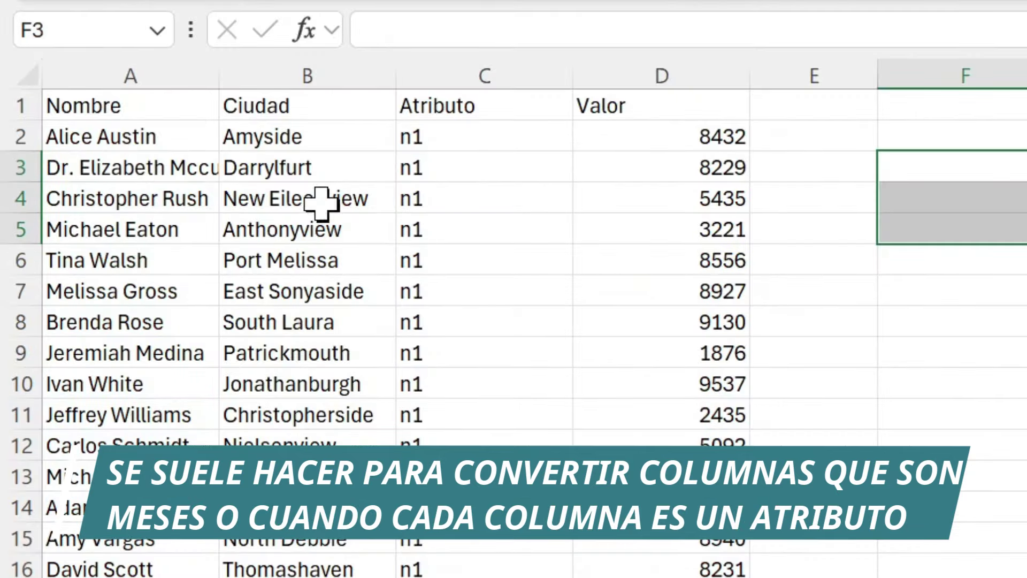
left_click(169, 133)
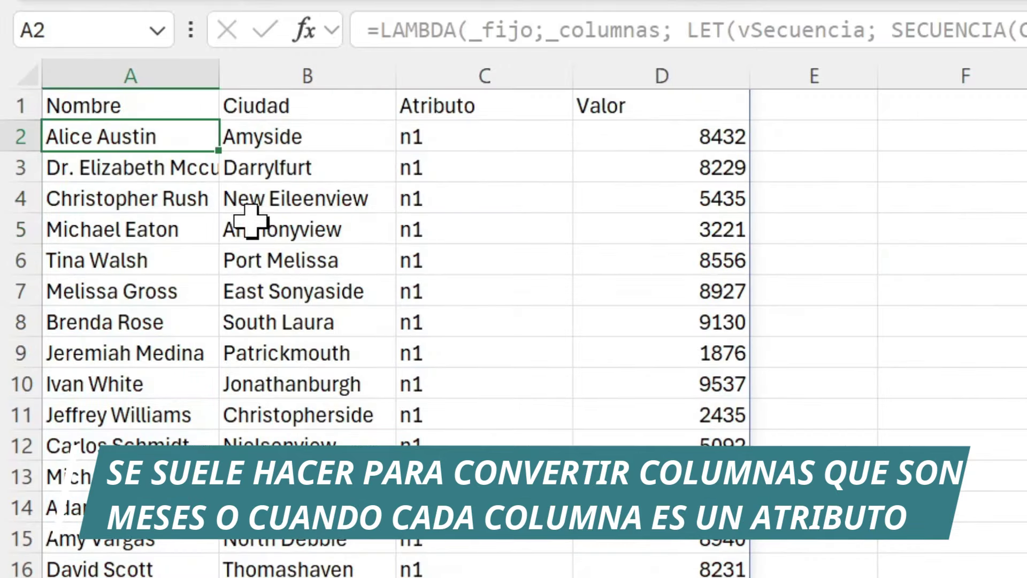
left_click(302, 131)
left_click(460, 144)
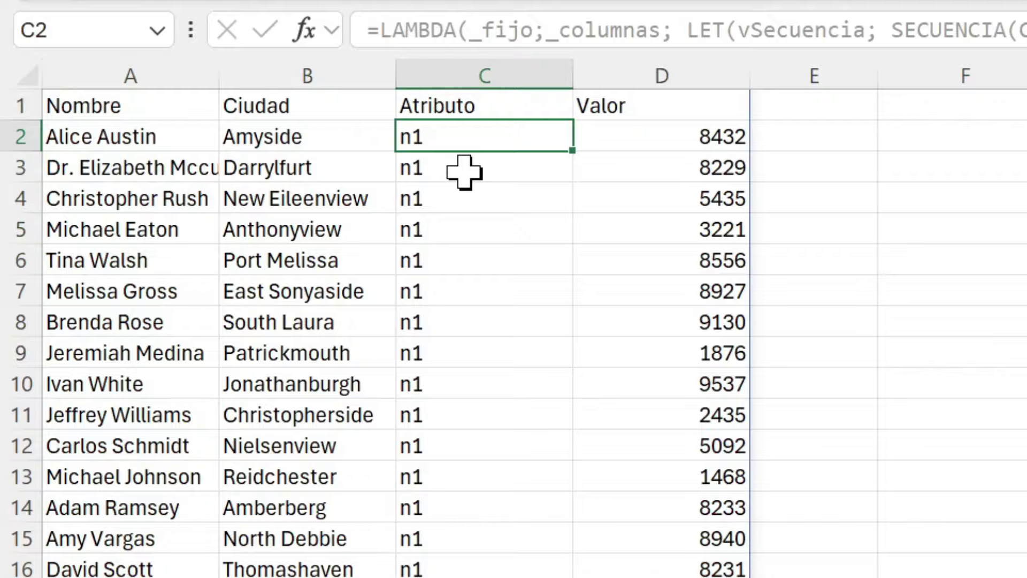
scroll(464, 174, "down", 2)
scroll(612, 249, "down", 2)
scroll(643, 252, "down", 1)
scroll(640, 256, "down", 4)
scroll(640, 258, "down", 4)
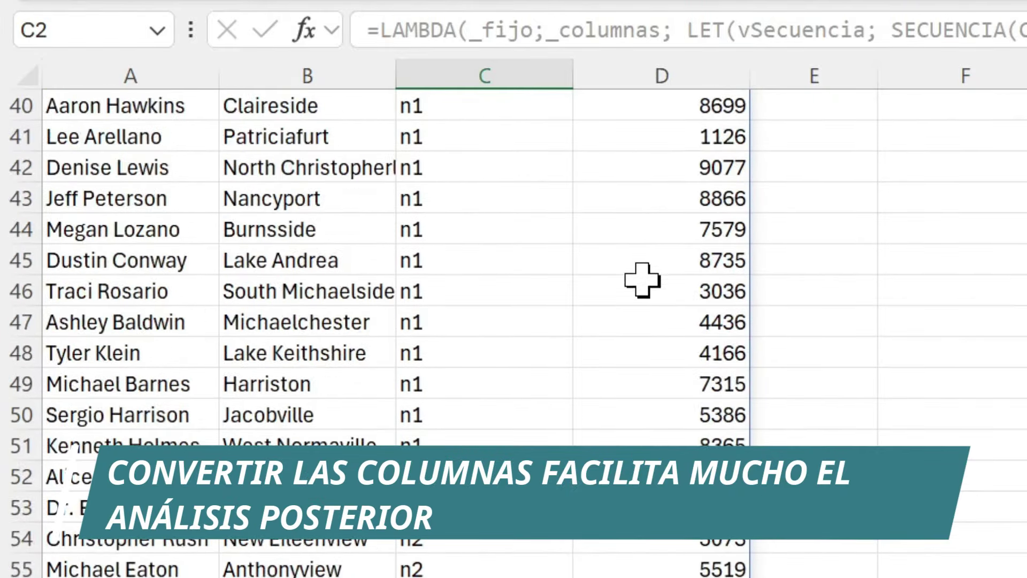
scroll(641, 278, "down", 6)
left_click_drag(467, 219, 464, 351)
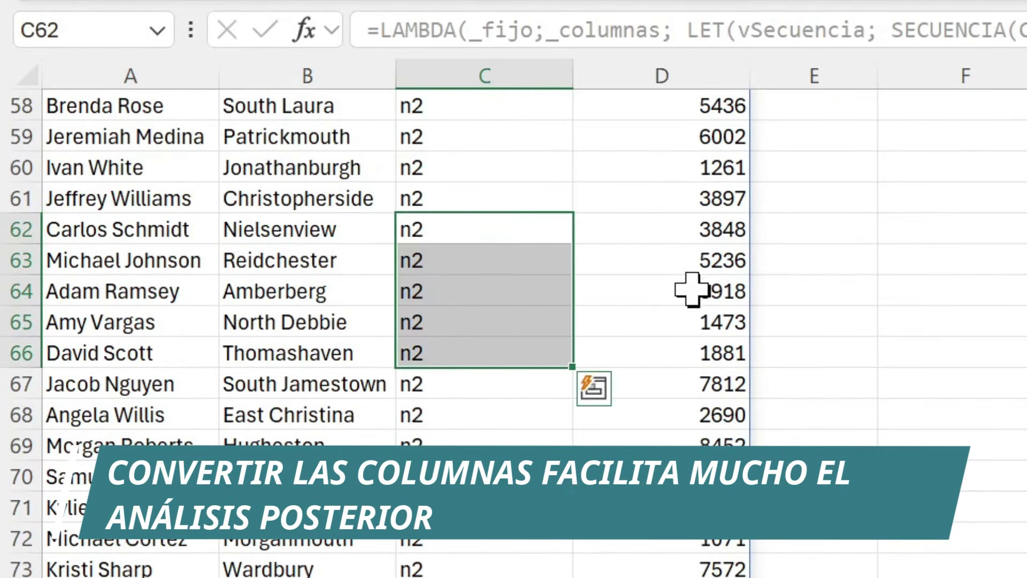
left_click_drag(693, 291, 696, 384)
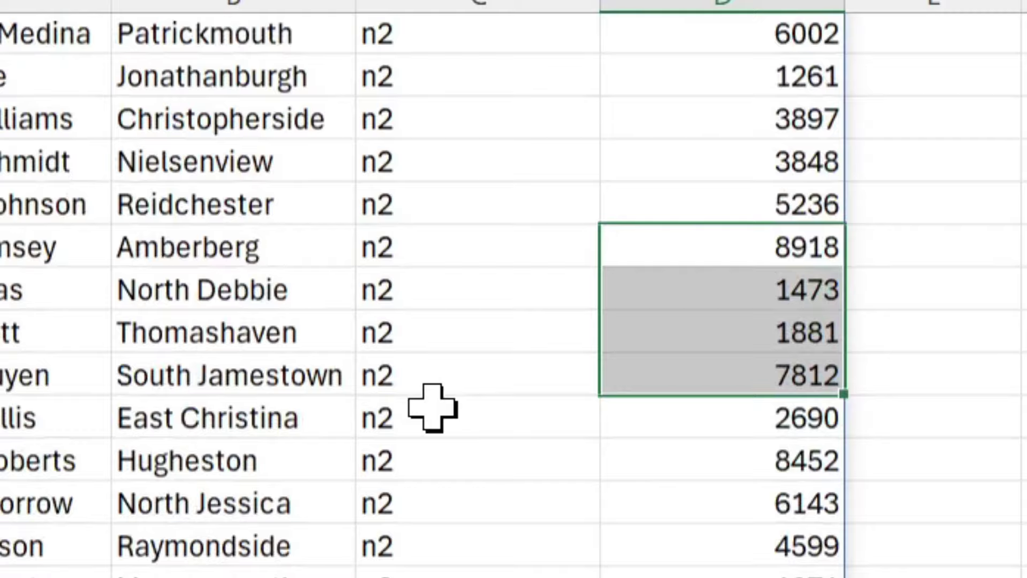
scroll(431, 404, "down", 5)
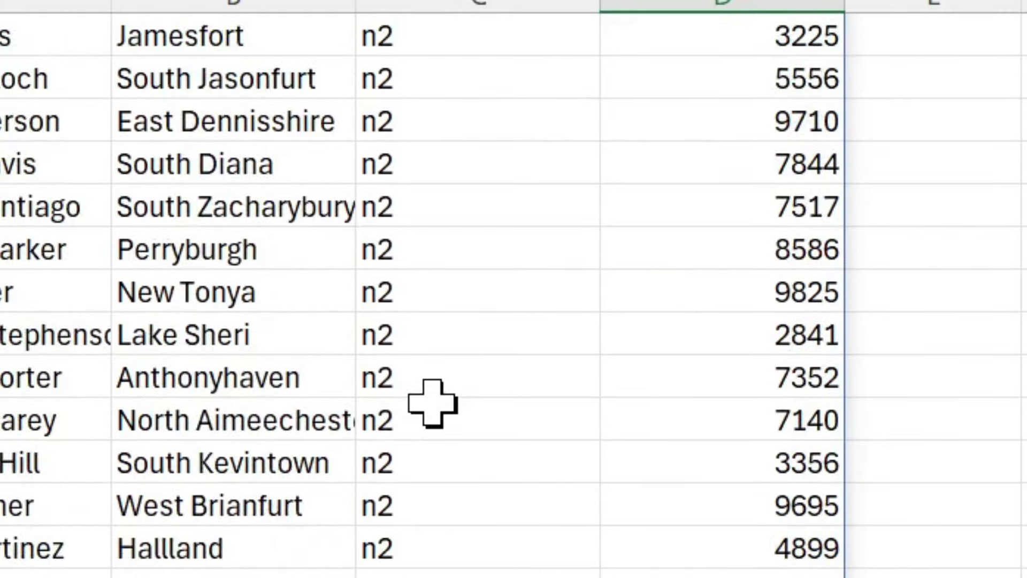
scroll(431, 404, "down", 5)
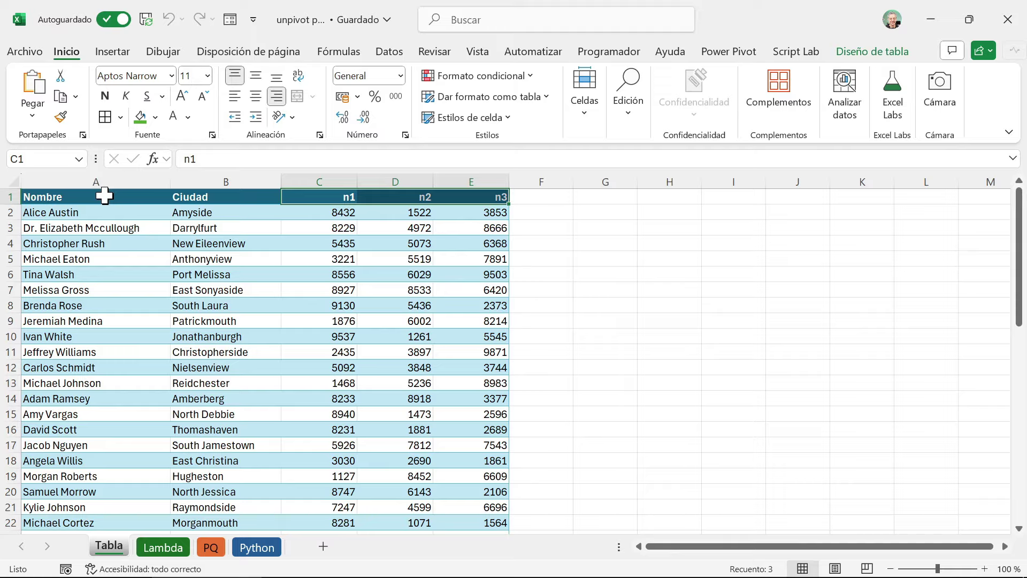
- Look over the headers and first rows of the Nombre, Ciudad and n1–n3 columns again
left_click_drag(104, 196, 235, 256)
left_click_drag(340, 196, 429, 203)
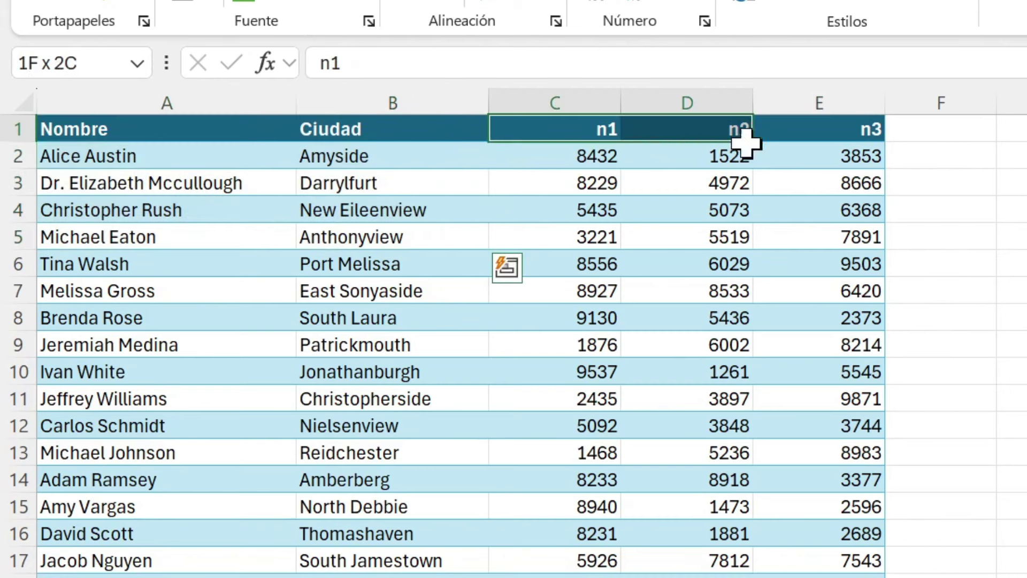
left_click_drag(746, 140, 849, 264)
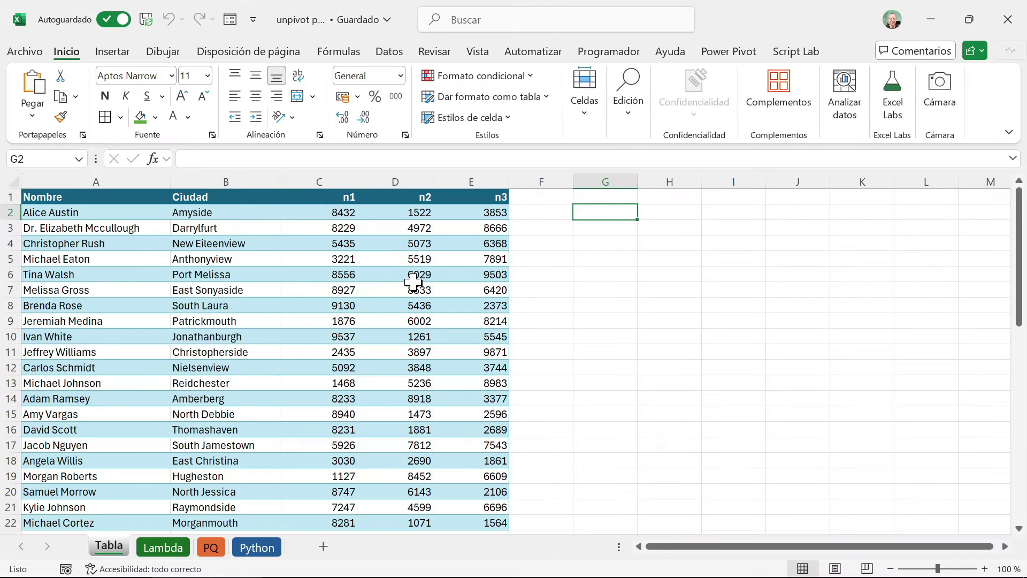
left_click(360, 199)
left_click(430, 199)
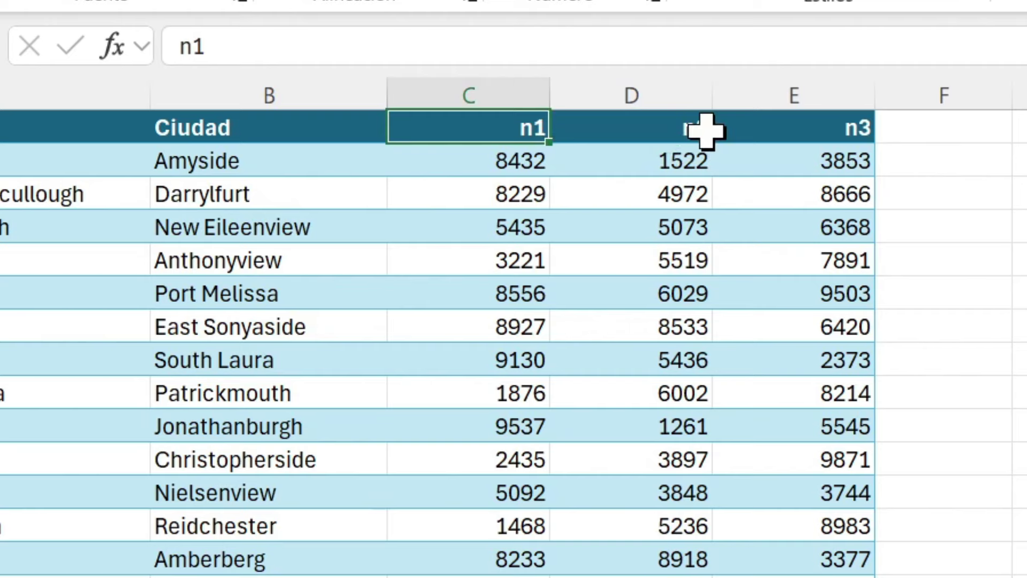
left_click(854, 152)
left_click(530, 134)
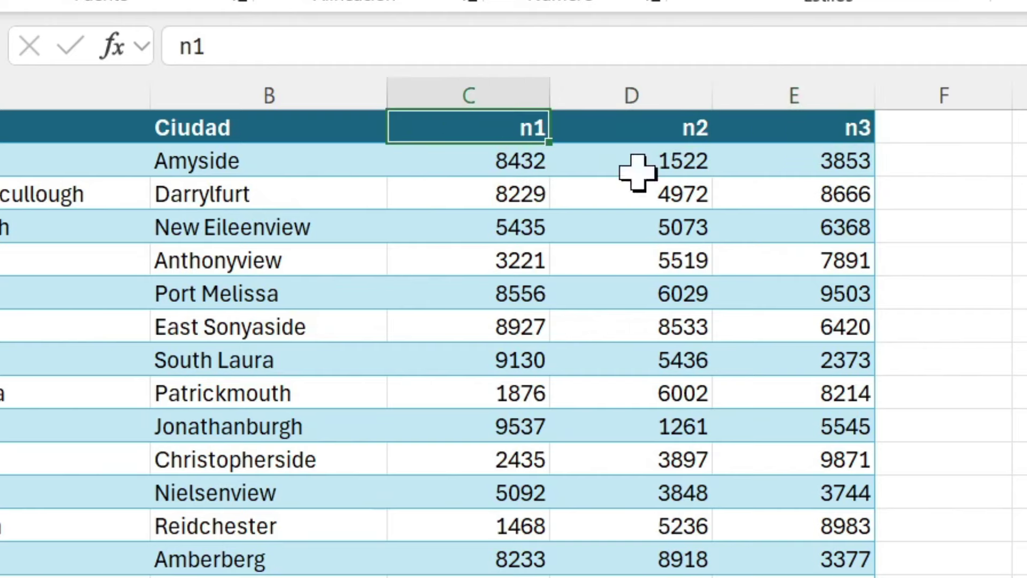
- Enter =SECUENCIA(3) in G2 to spill 1, 2, 3, and begin =REDUCE(""; in H2
type("=SECUENCIA")
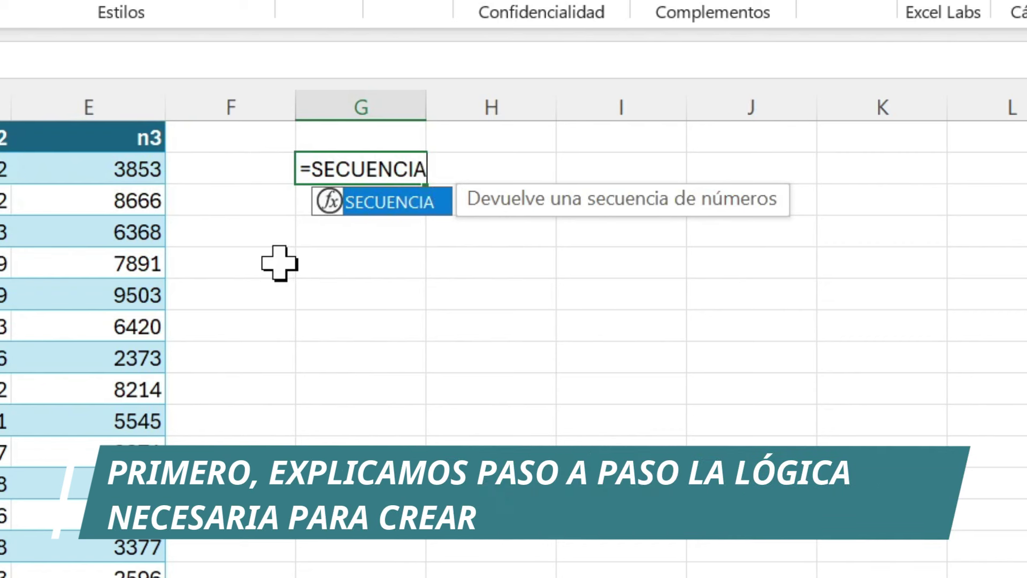
type("(3)")
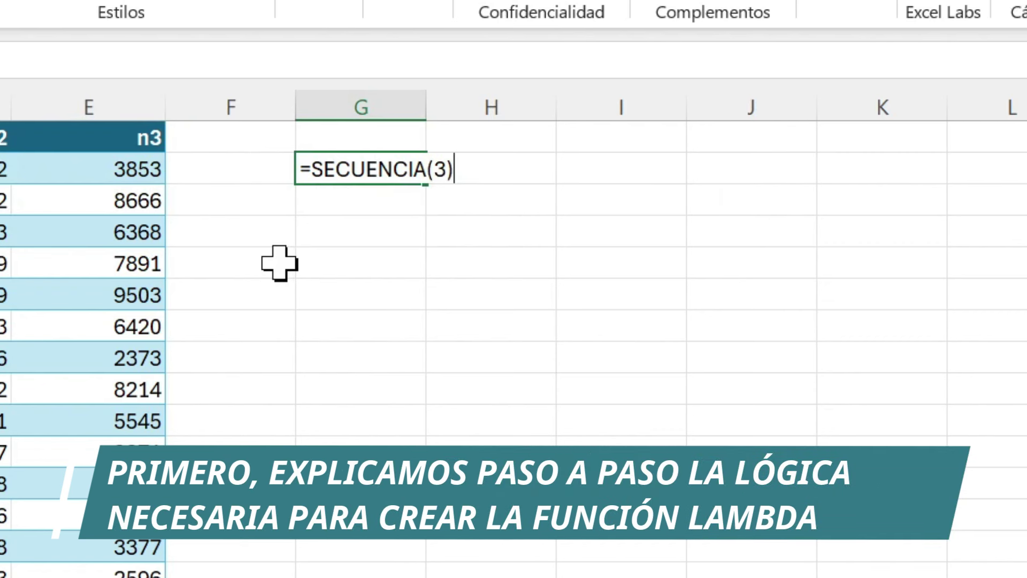
key("Return")
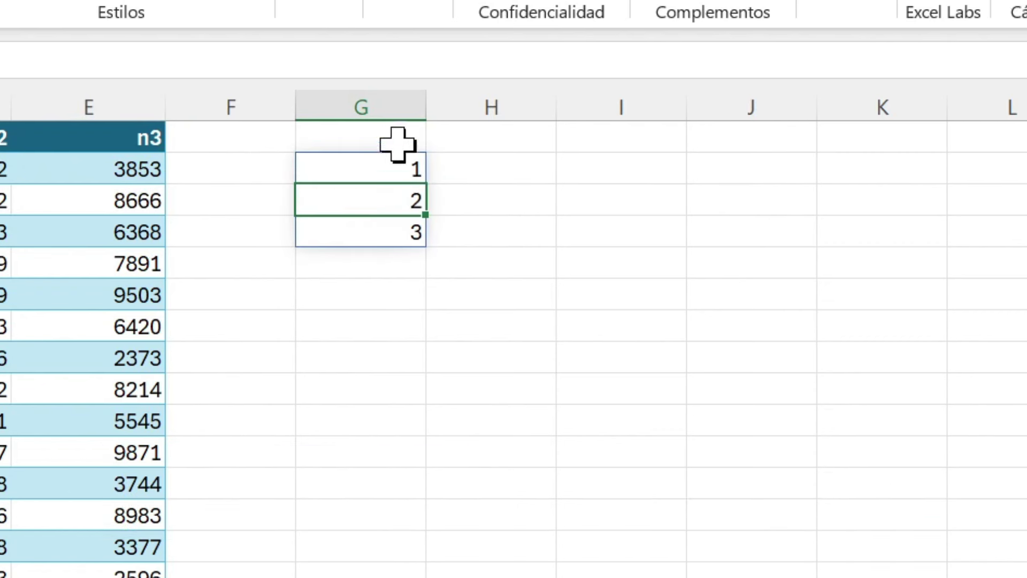
left_click(438, 168)
type("=REDUCE(")
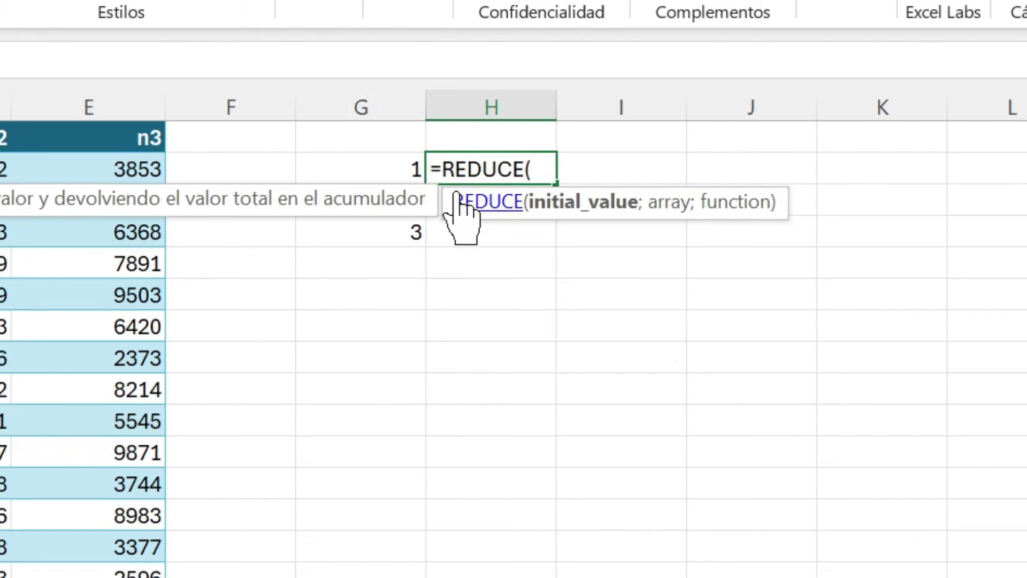
type("\"\";")
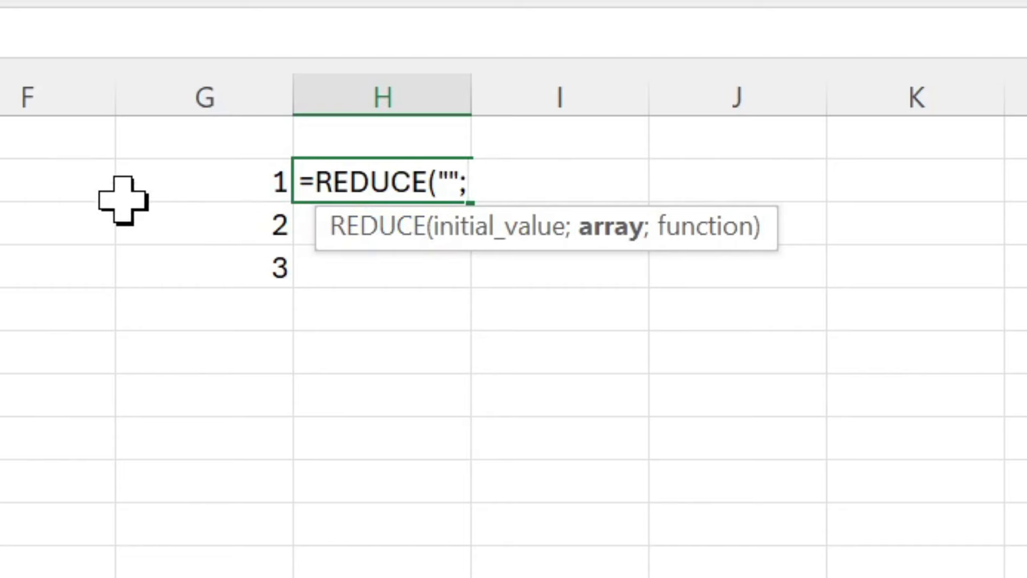
- Complete H2 as =REDUCE("";G2#;LAMBDA(_previo;_iter;_previo&_iter)), which returns 123
left_click(230, 180)
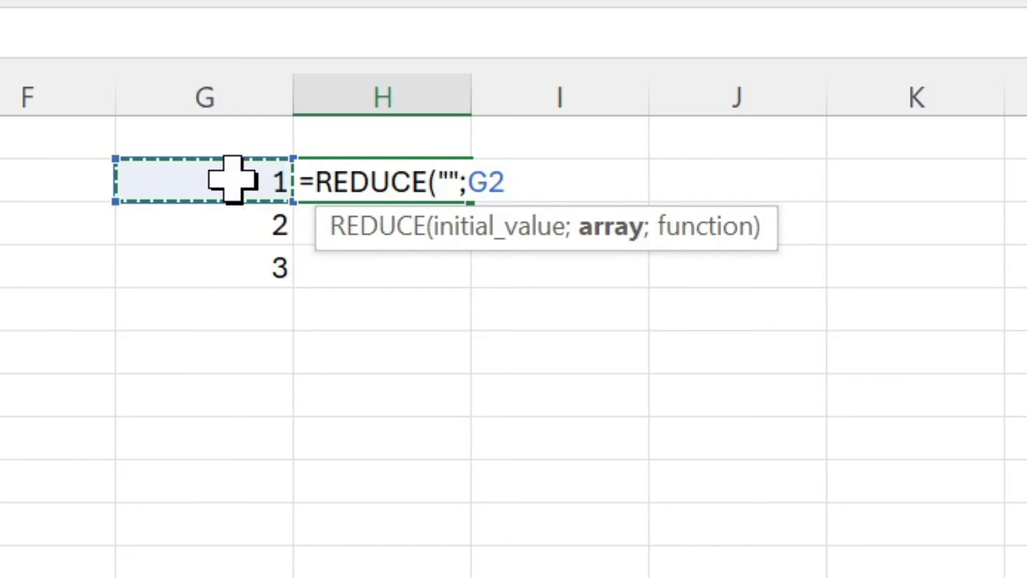
type("#")
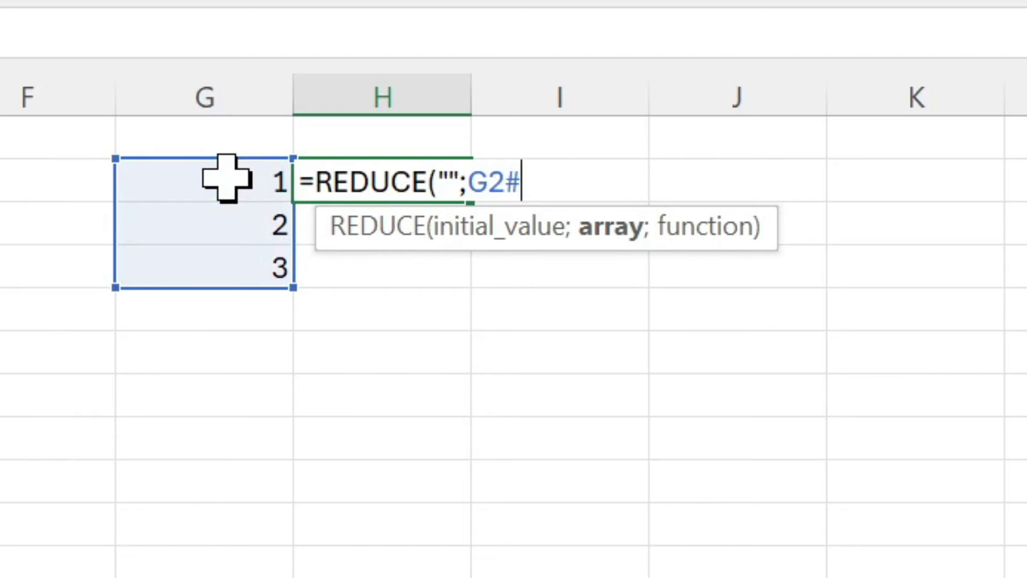
type(";LAMBDA(_")
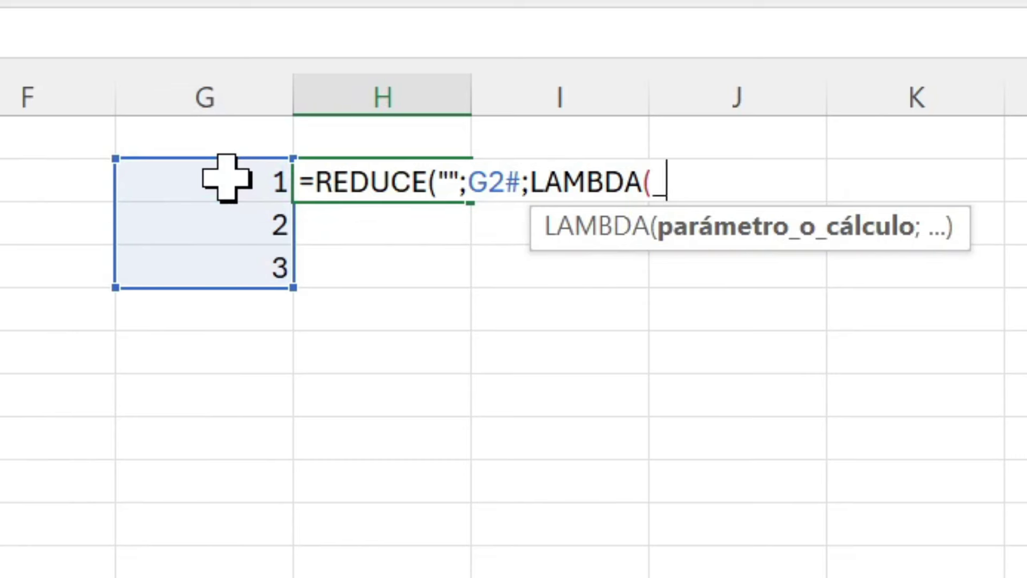
type("previo;")
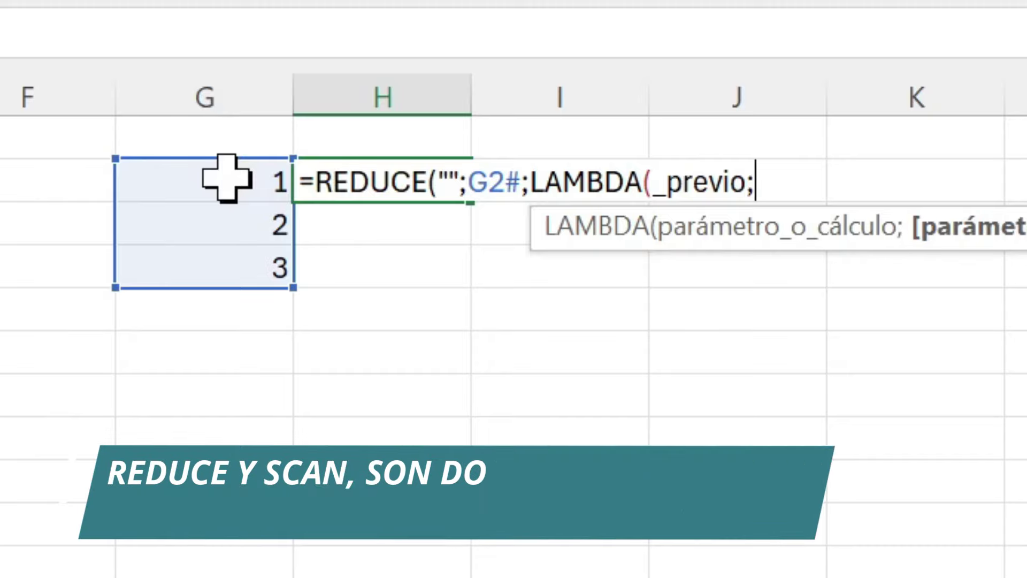
type("_iter")
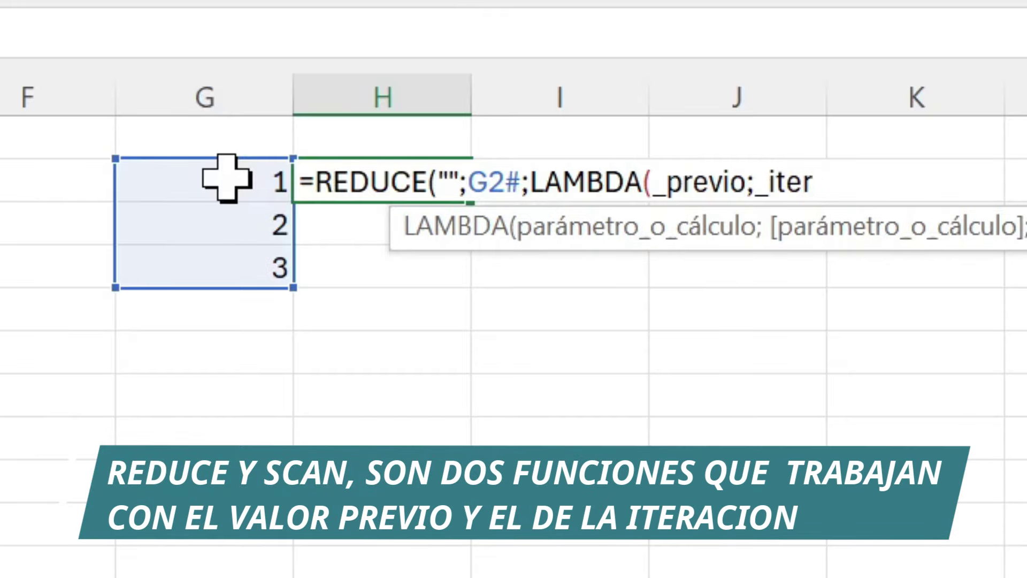
type(";")
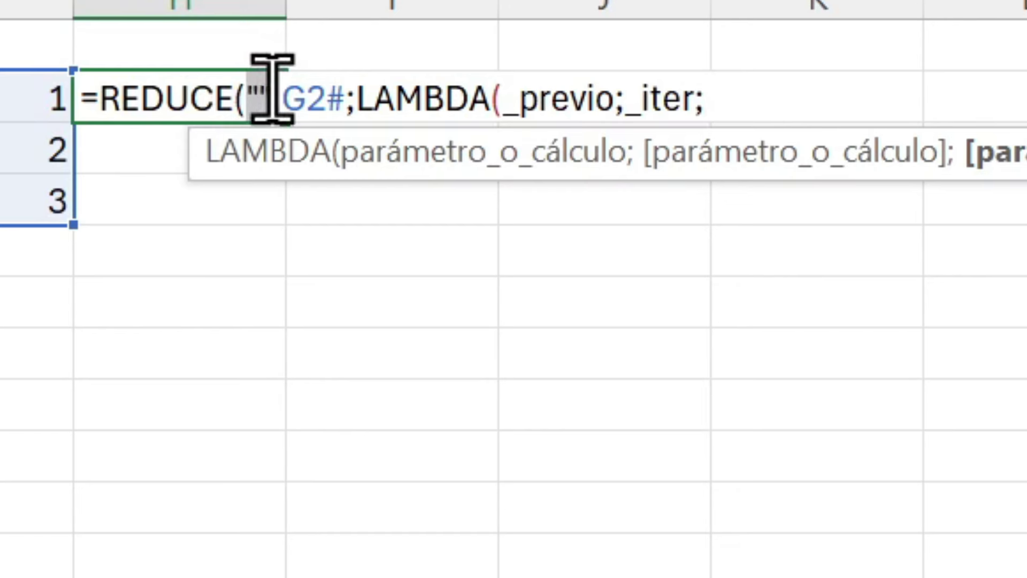
double_click(374, 169)
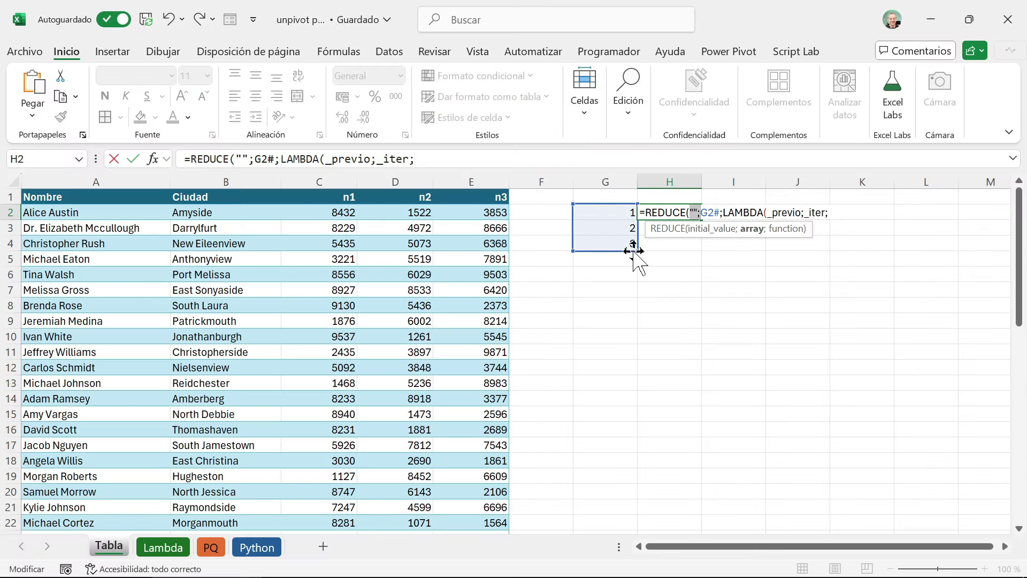
left_click(519, 159)
type("_")
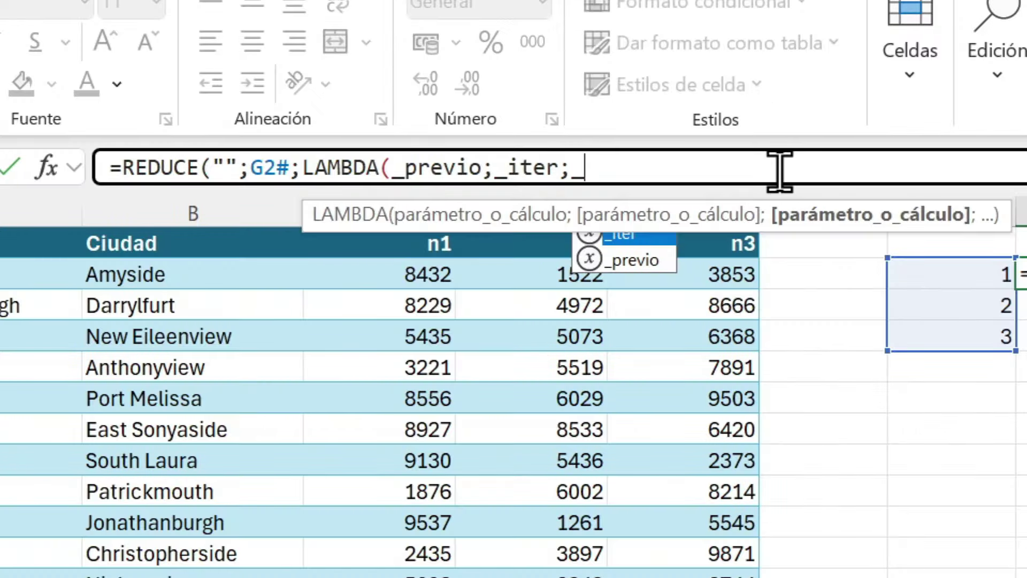
type("previo")
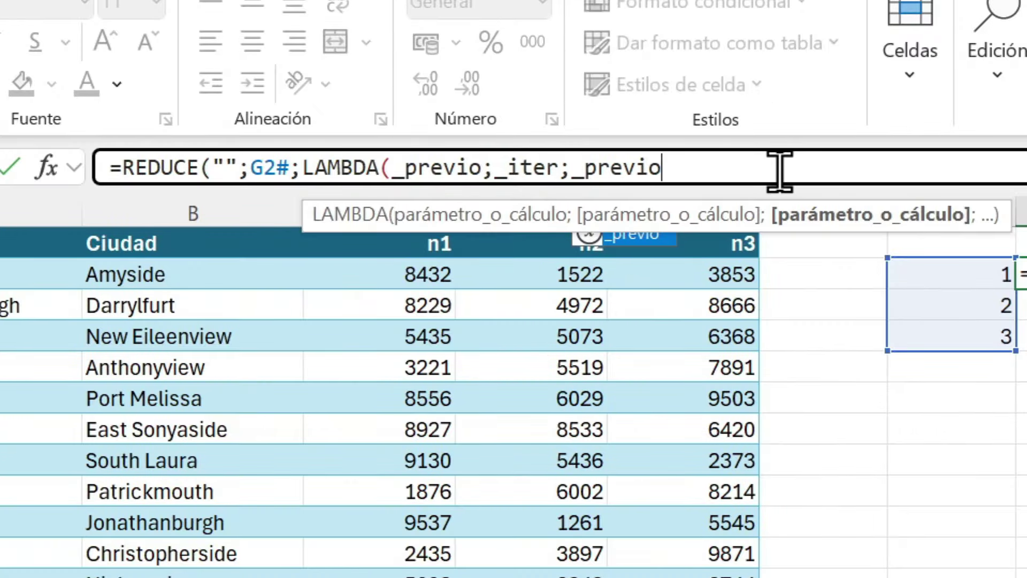
type("&")
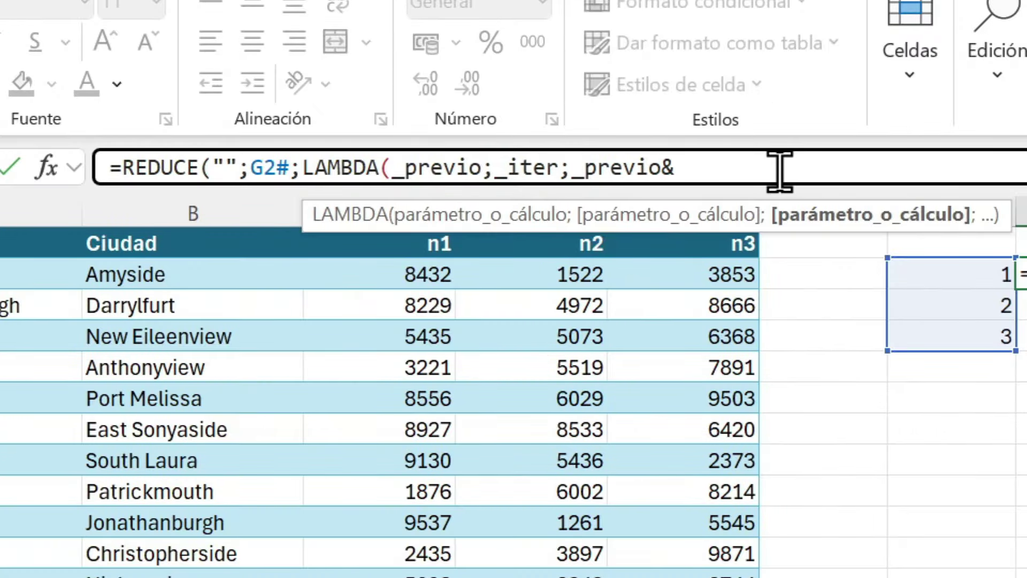
type("_iter")
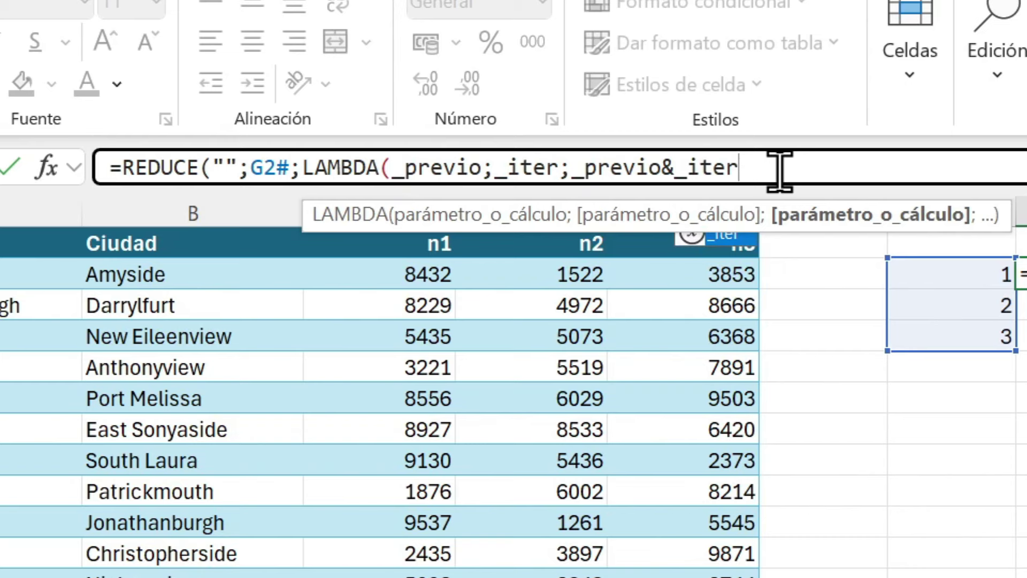
type("))")
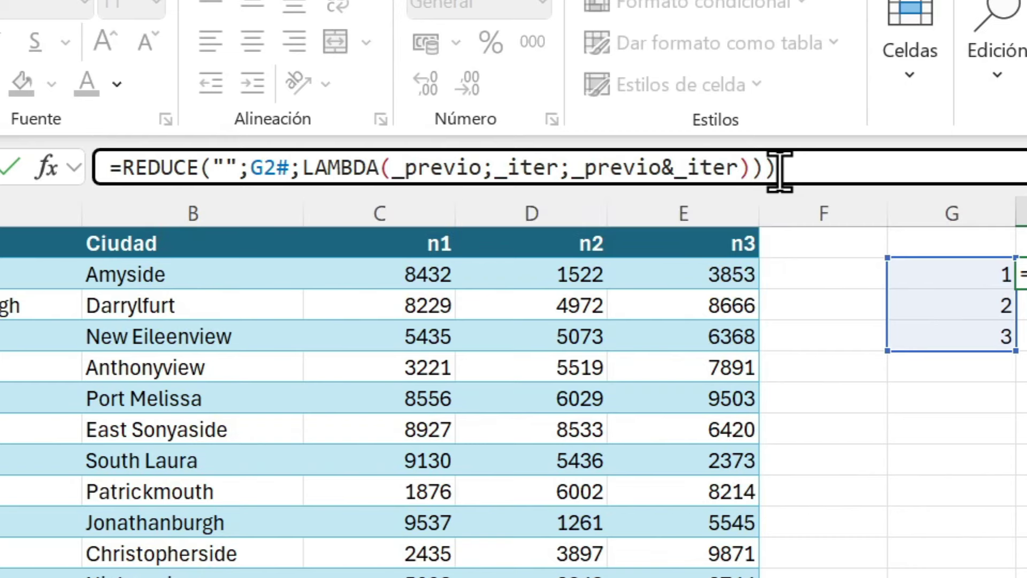
key("Return")
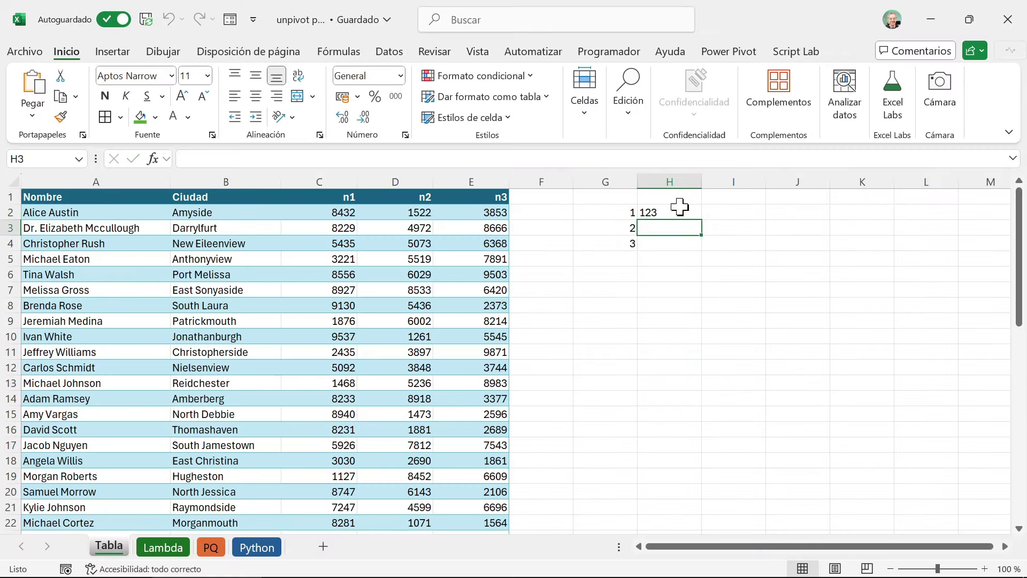
- In H2's formula, replace the _previo&_iter calculation by starting to type APILARV
left_click(678, 209)
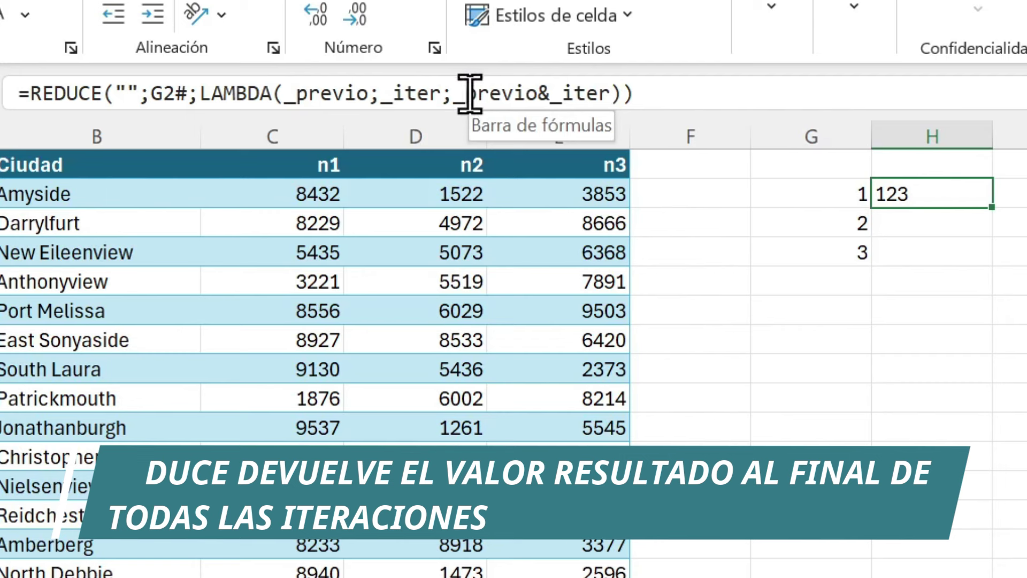
left_click_drag(455, 93, 615, 94)
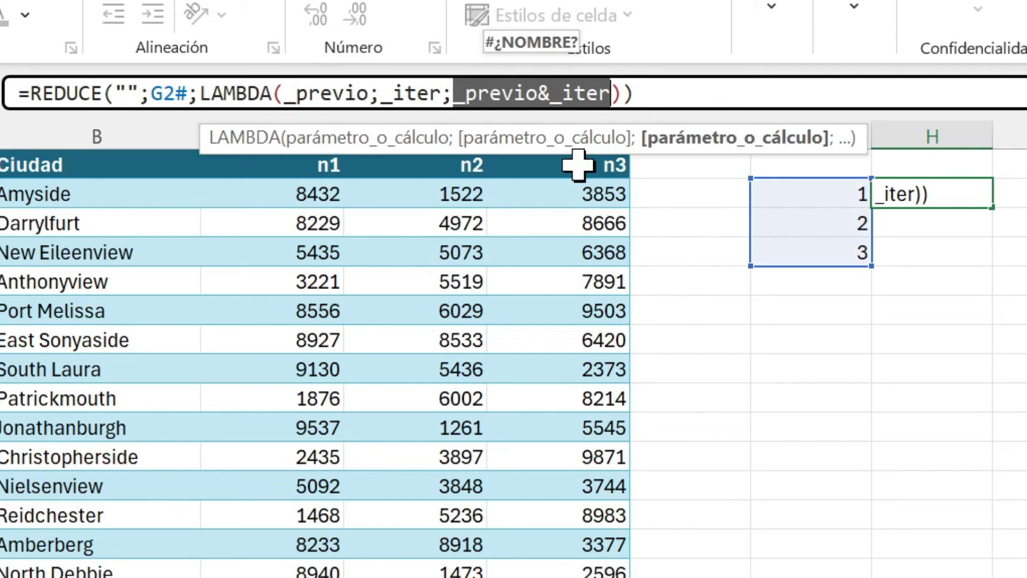
type("APILARV")
- Finish the LAMBDA as APILARV(_previo;_iter) and check the blank-then-1, 2, 3 spill in H2:H5
key("Tab")
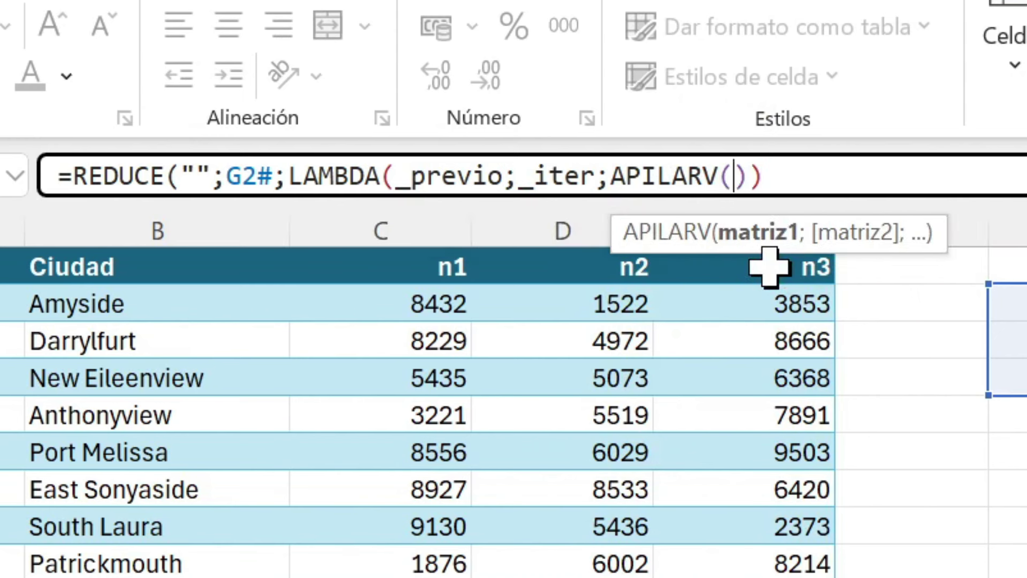
type("_pr")
key("BackSpace")
key("BackSpace")
type("previo;")
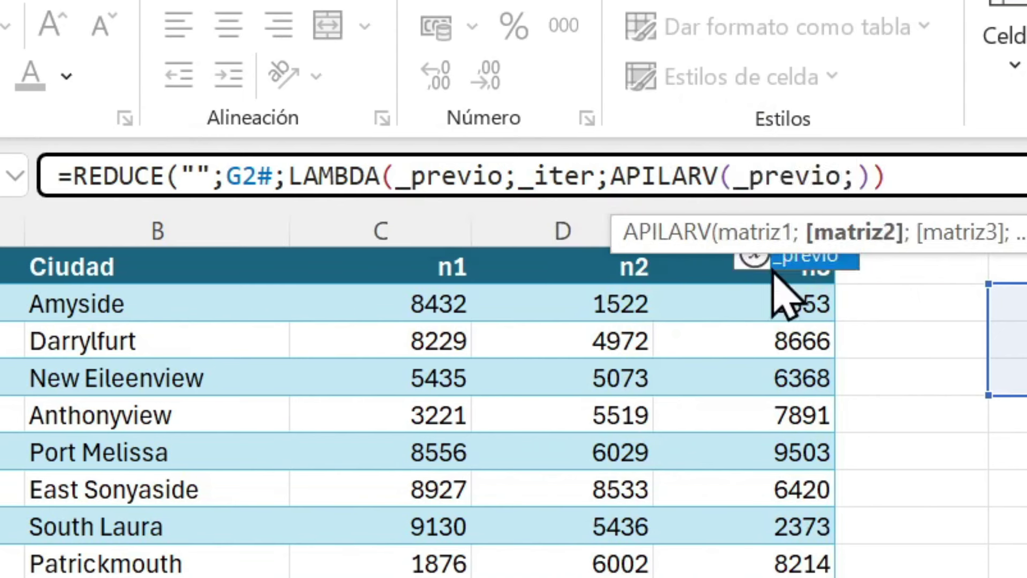
type("_iter")
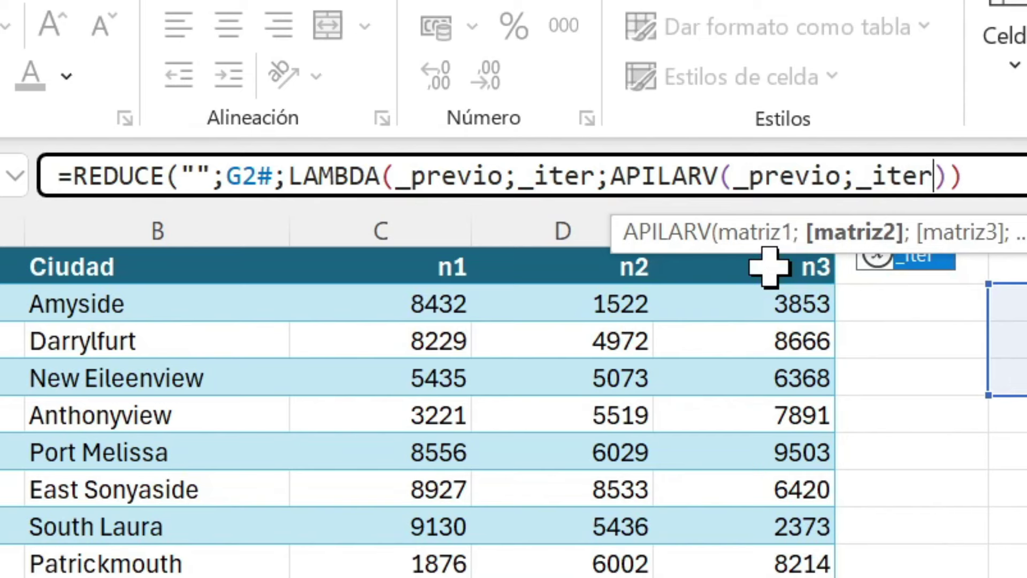
type(")")
key("Return")
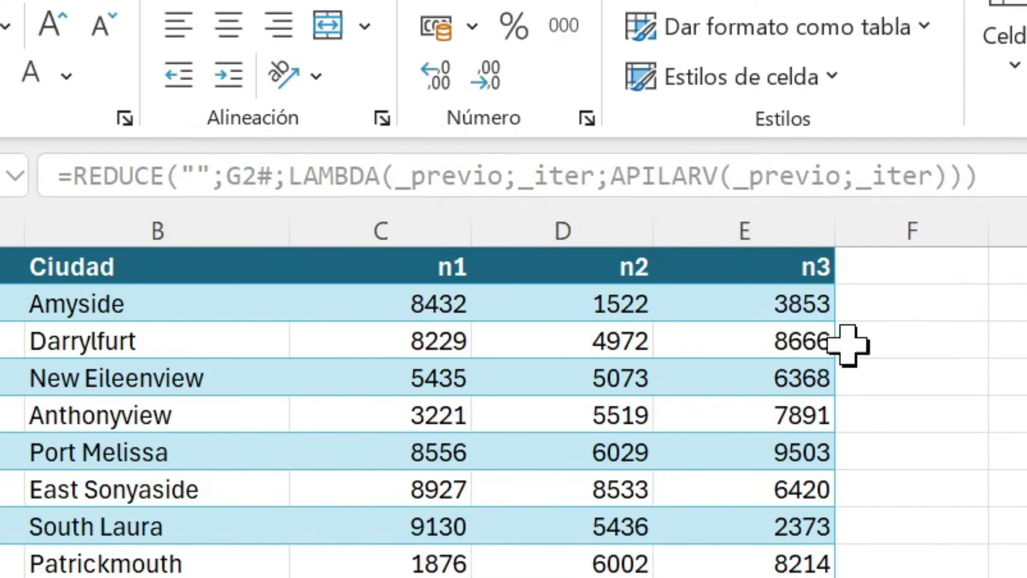
left_click(663, 212)
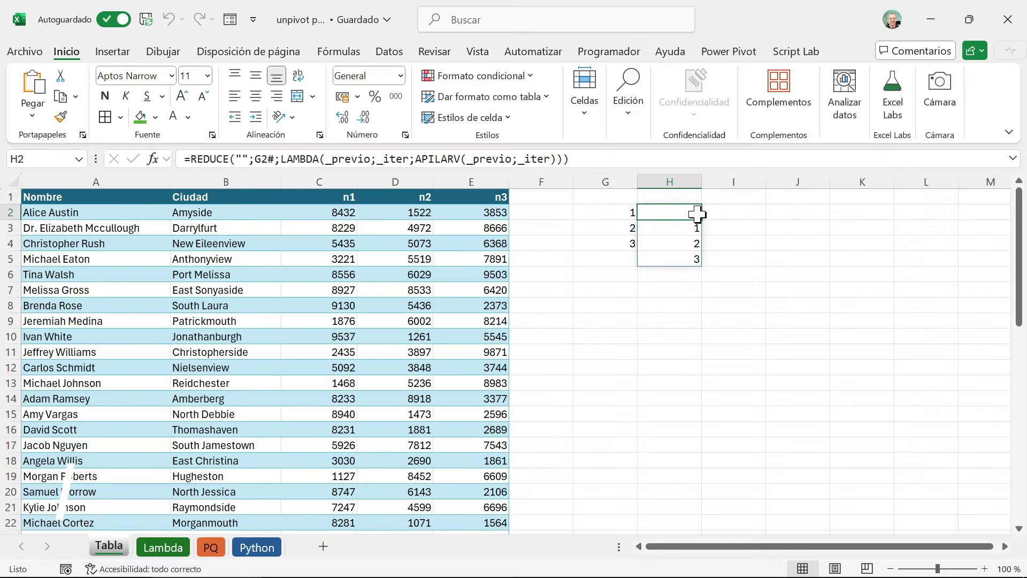
left_click(673, 260)
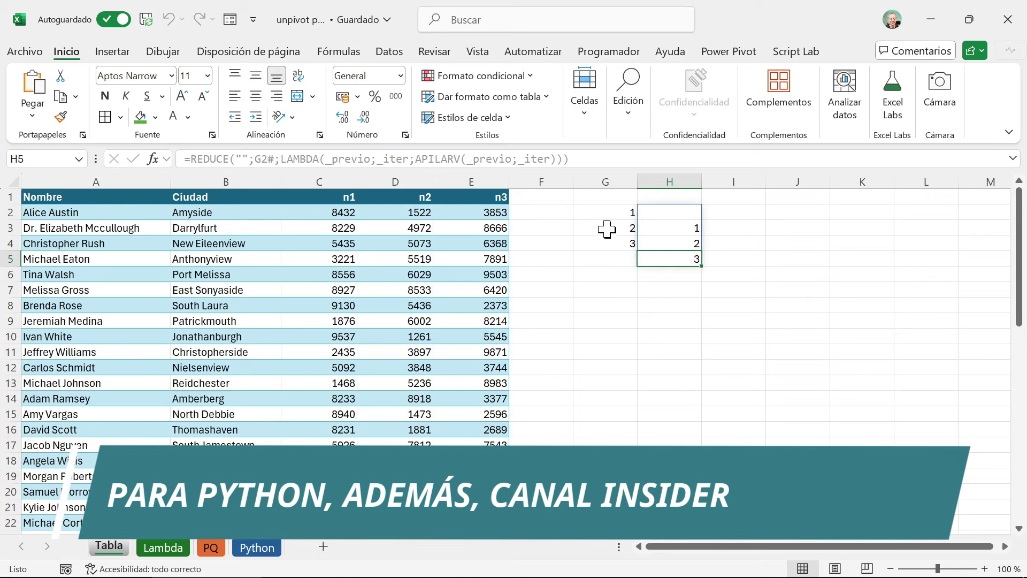
left_click(626, 212)
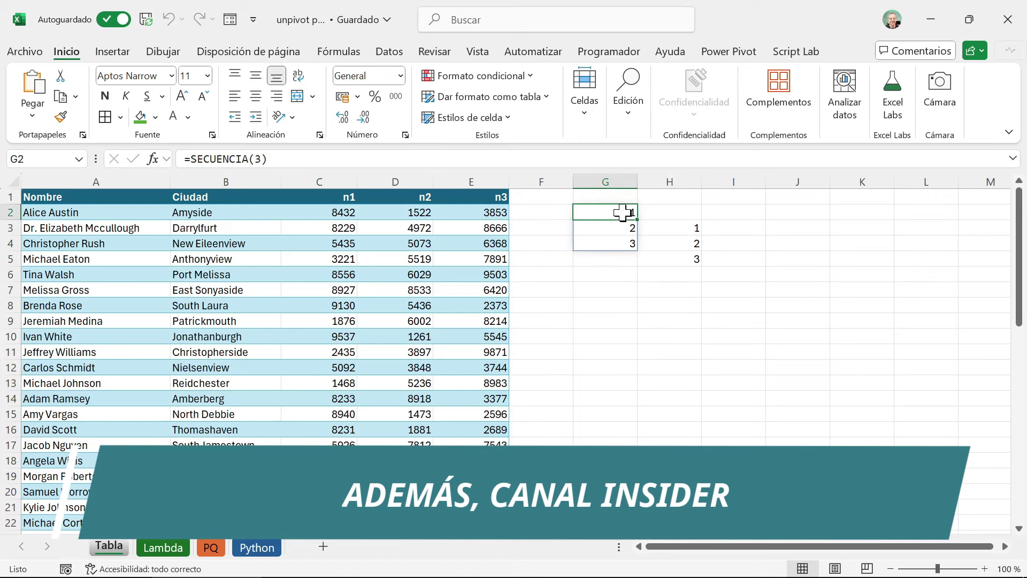
left_click(260, 158)
key("BackSpace")
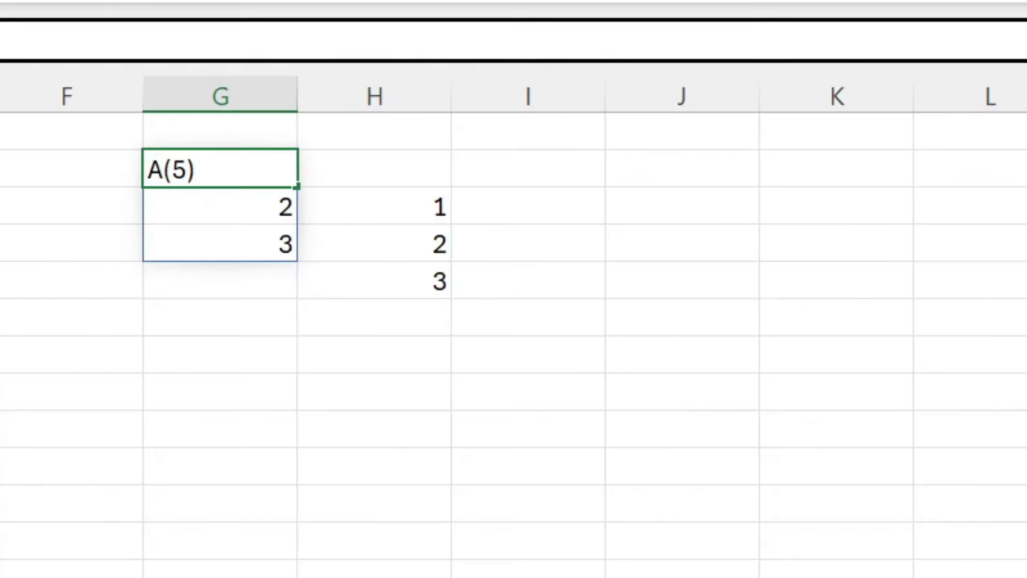
type("5")
key("Return")
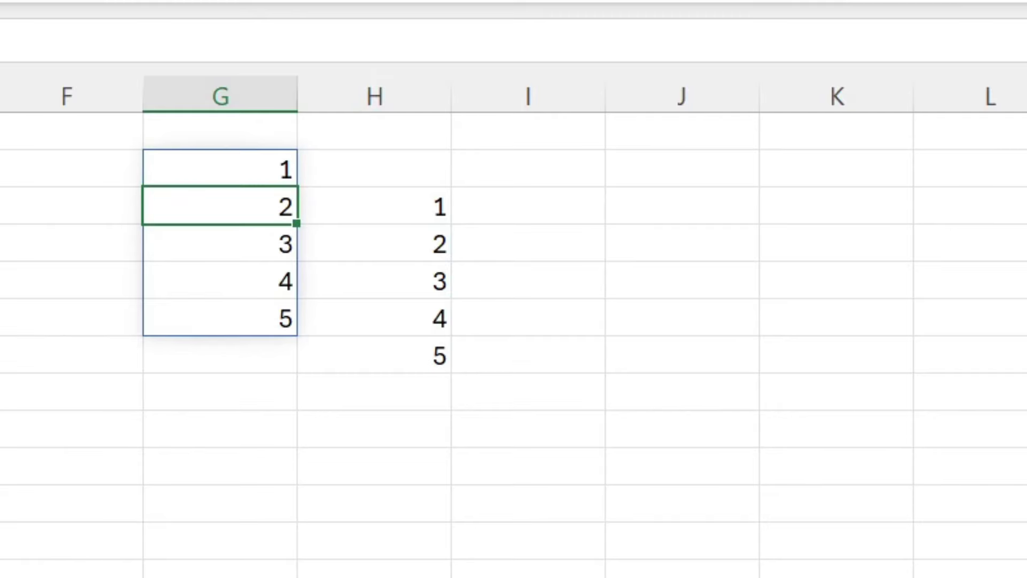
left_click_drag(372, 207, 366, 326)
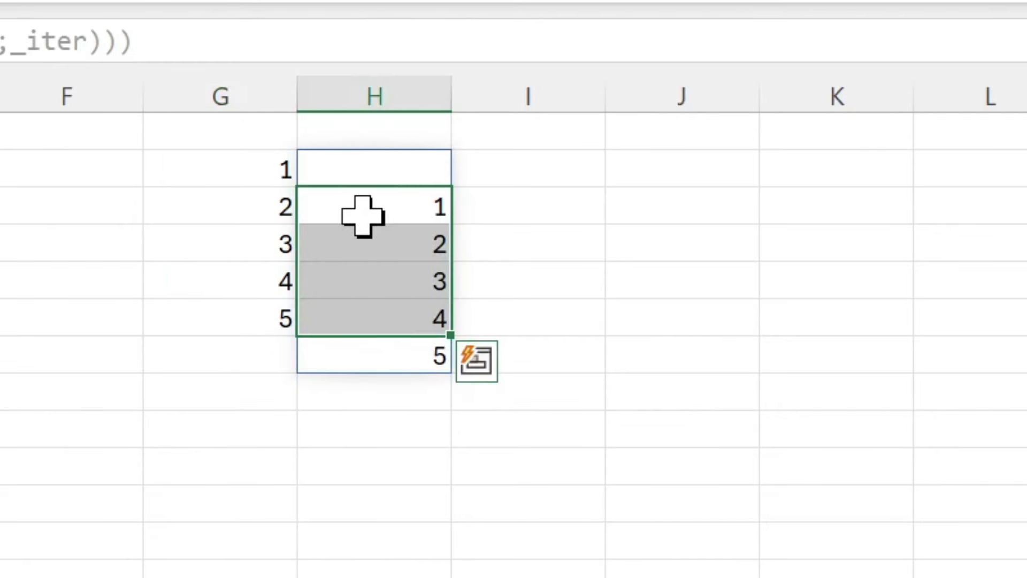
left_click_drag(273, 161, 263, 298)
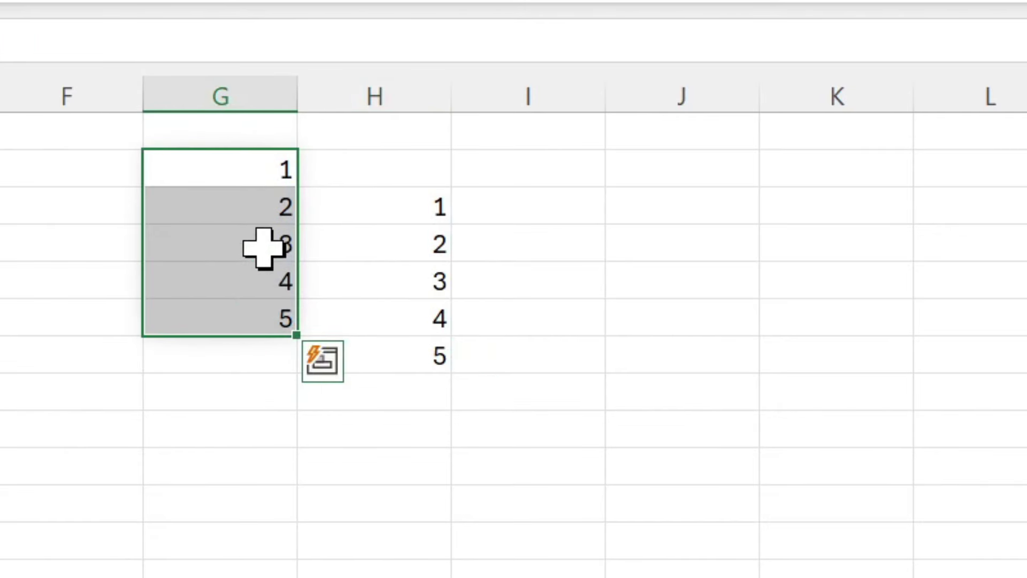
left_click(264, 166)
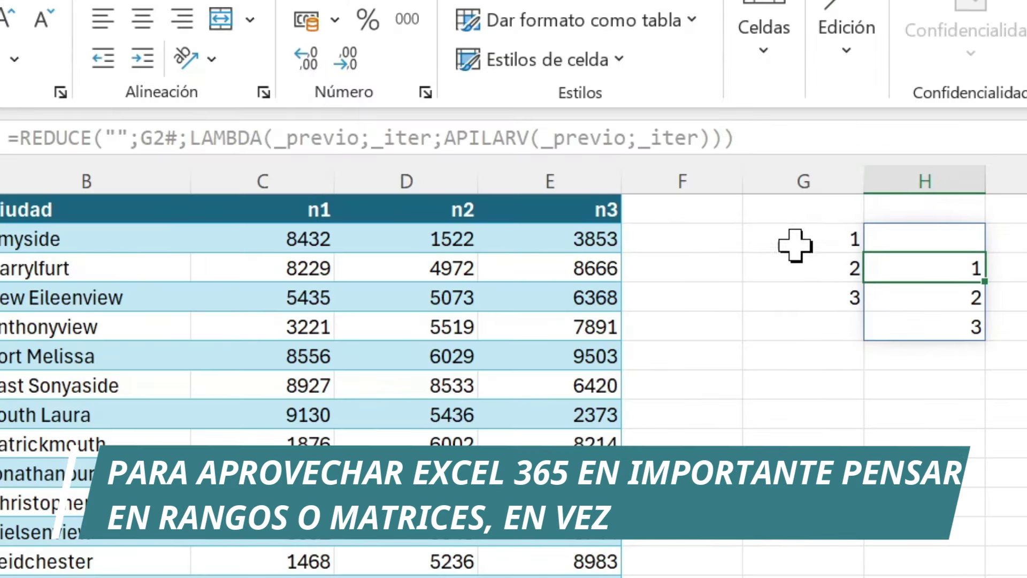
- Insert an ELEGIRCOLS call around _iter inside APILARV in H2's REDUCE formula
left_click(911, 237)
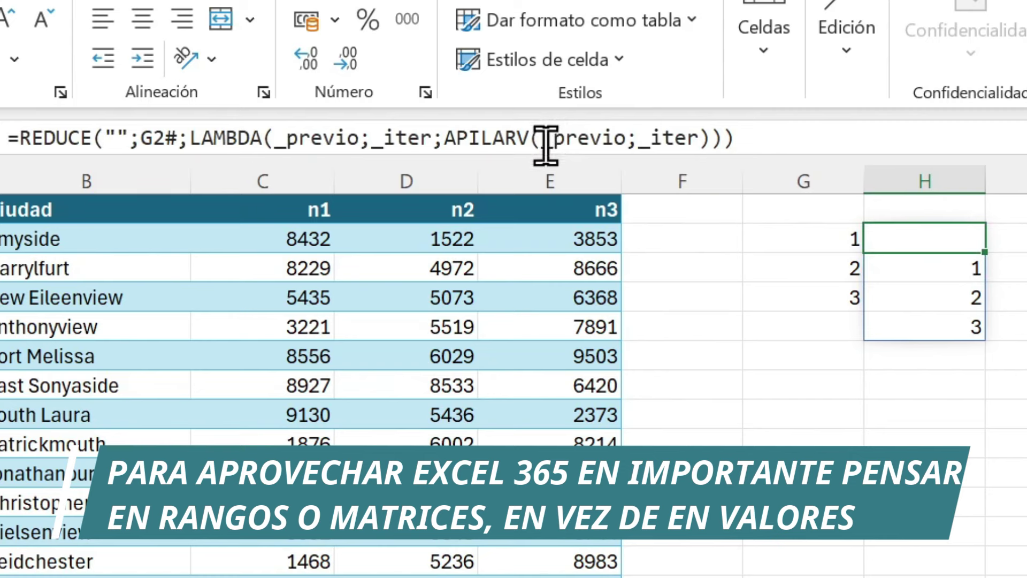
left_click_drag(542, 138, 681, 142)
left_click(640, 149)
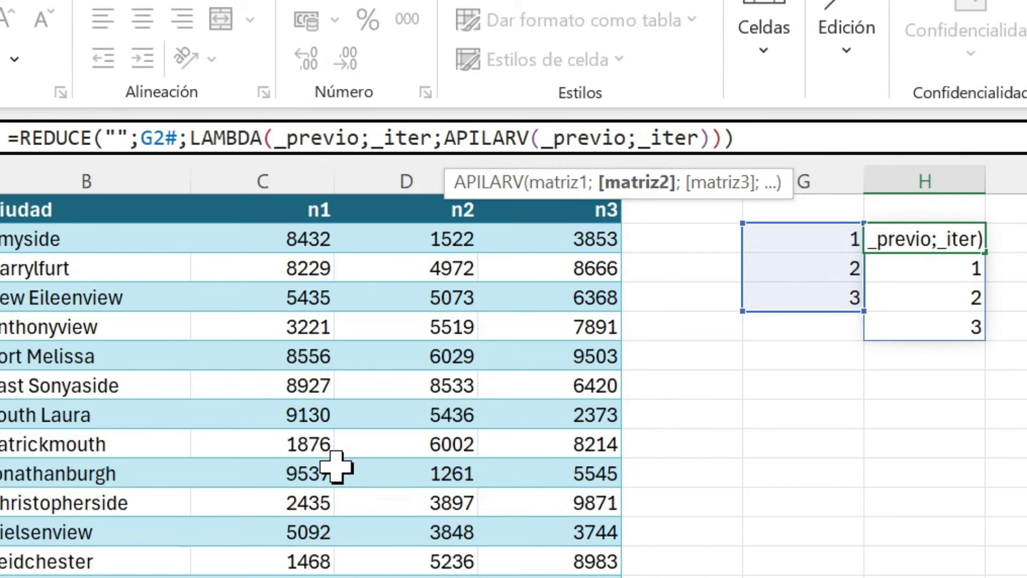
type("es")
key("BackSpace")
key("BackSpace")
type("ES")
key("BackSpace")
type("E")
key("BackSpace")
type("L")
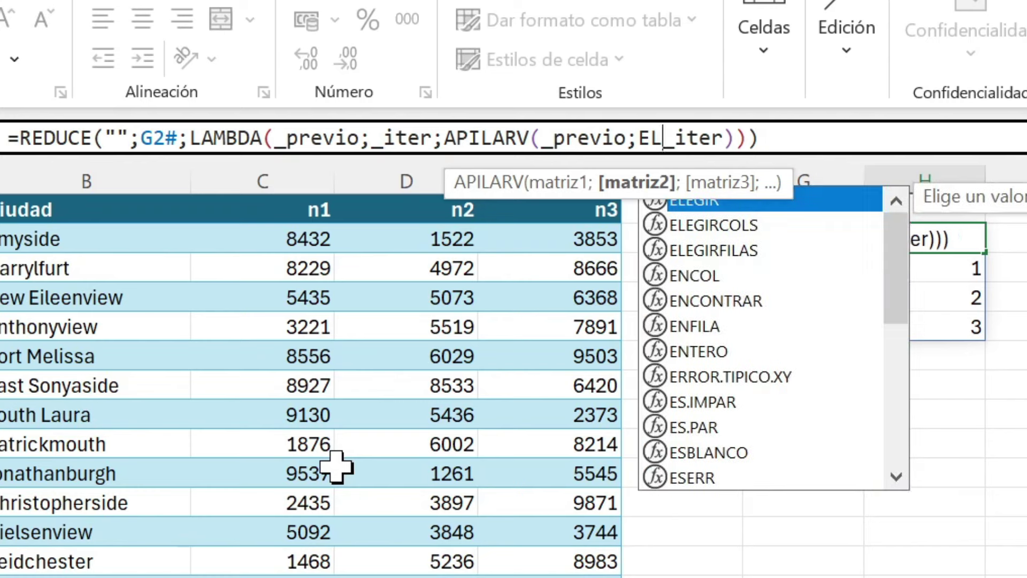
type("E")
key("Down")
key("Tab")
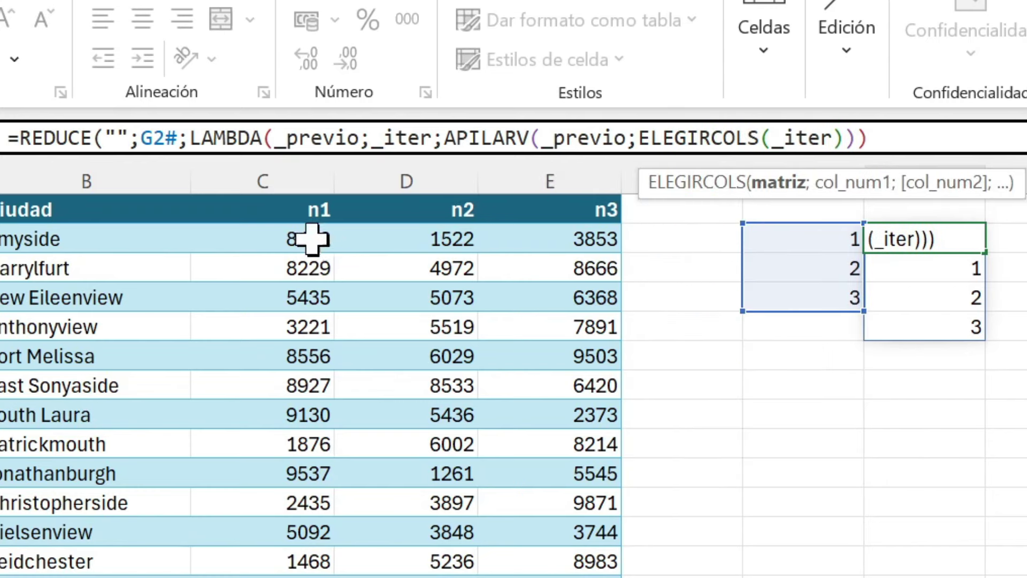
- Give ELEGIRCOLS the range Datos[[#Todo];[n1]:[n3]] and commit, spilling 8432, 8229… down column H
mouse_move(309, 217)
left_mouse_down()
mouse_move(603, 427)
mouse_move(588, 499)
left_mouse_up()
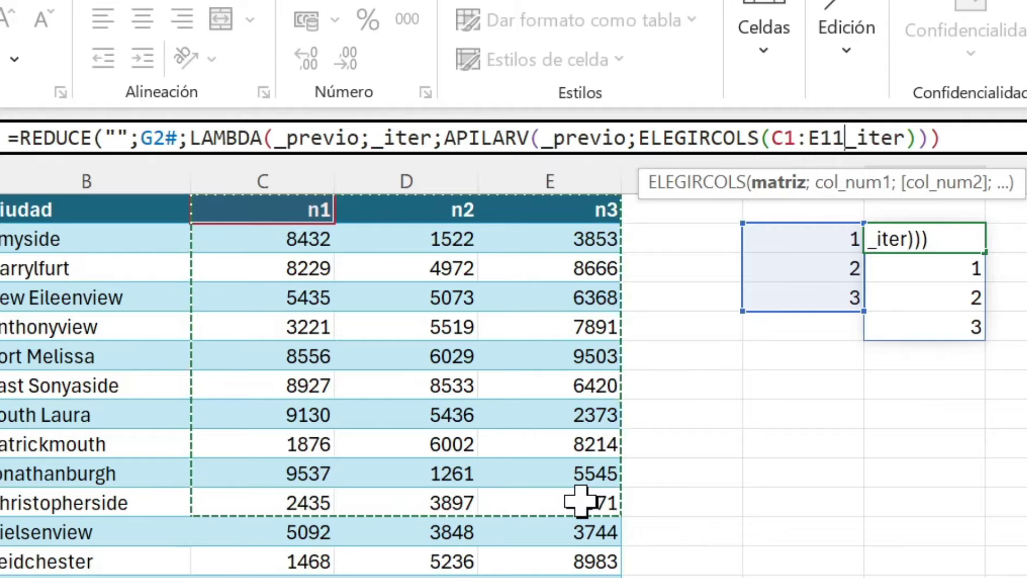
key("ctrl+shift+Down")
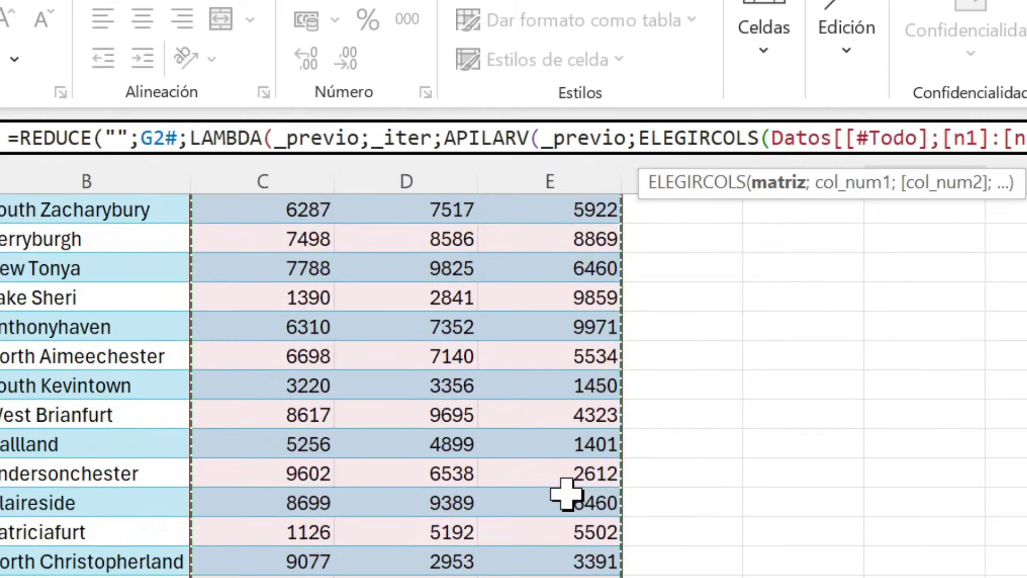
type(";")
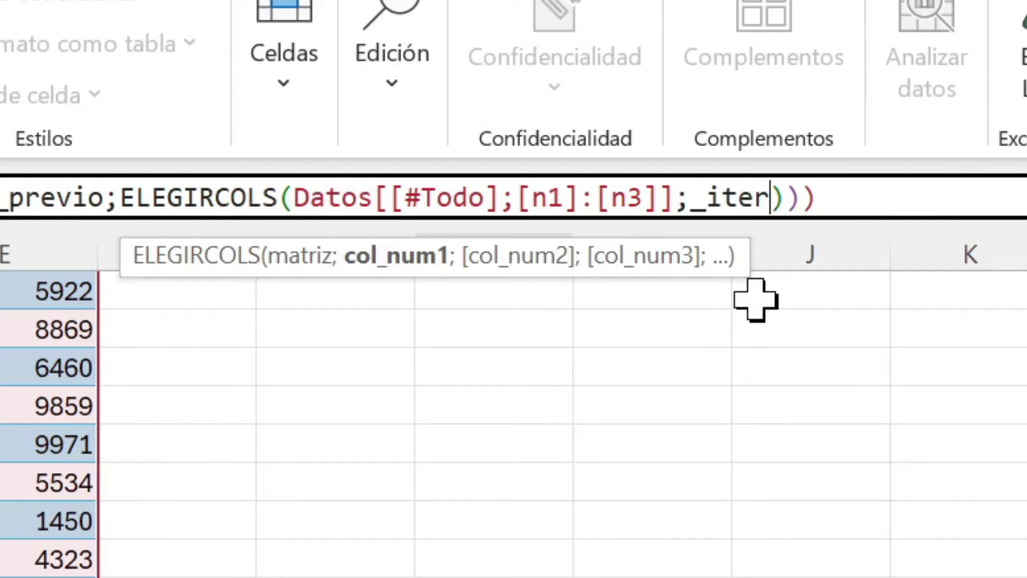
key("Right")
key("ctrl+Return")
scroll(685, 211, "up", 1)
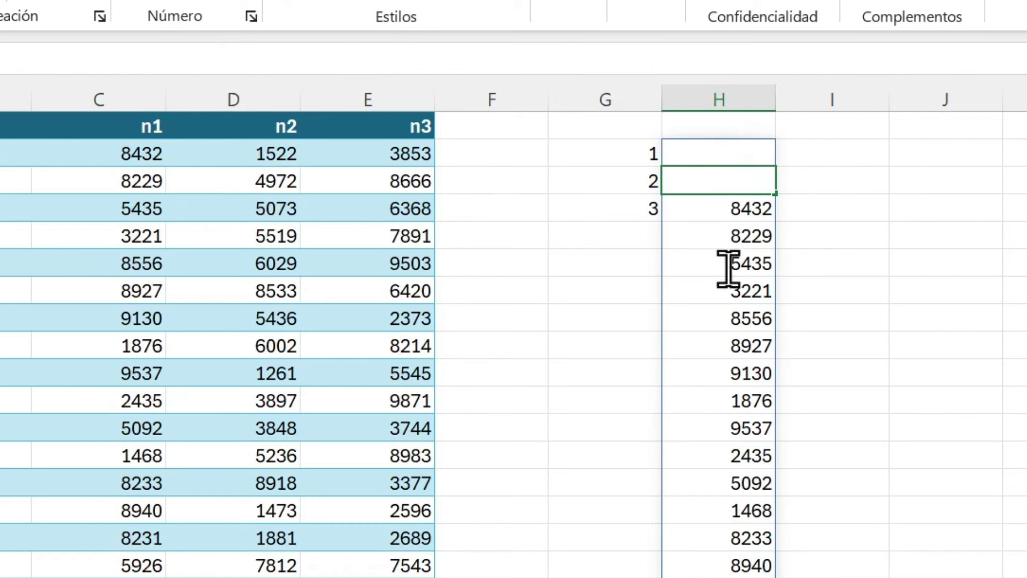
- Scroll through column H's stacked results, checking where the n2 header appears
left_click(906, 216)
scroll(733, 371, "down", 6)
scroll(733, 371, "down", 4)
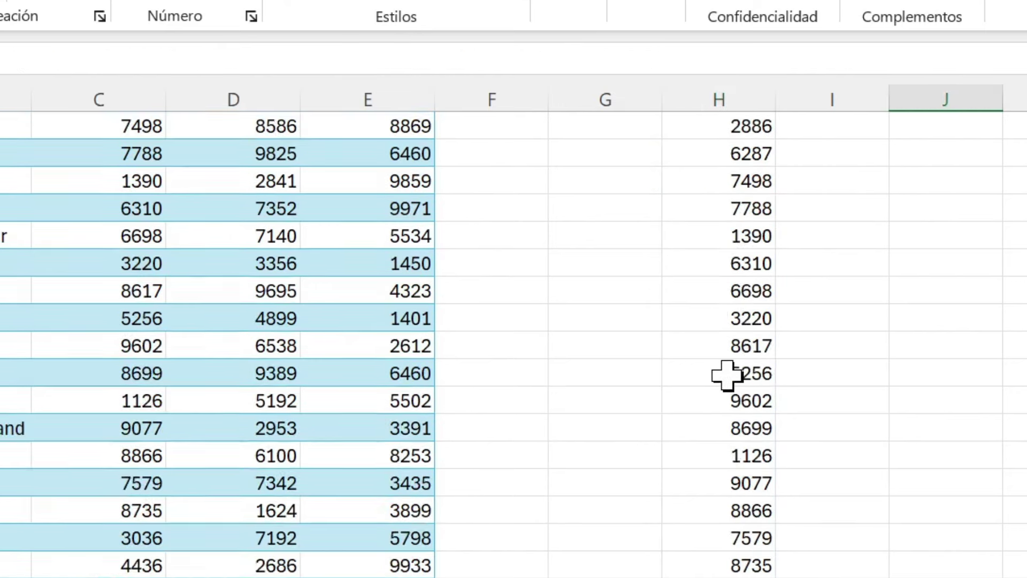
scroll(727, 371, "down", 6)
left_click(726, 337)
scroll(726, 342, "down", 3)
scroll(724, 366, "up", 5)
scroll(736, 343, "up", 8)
scroll(738, 321, "up", 1)
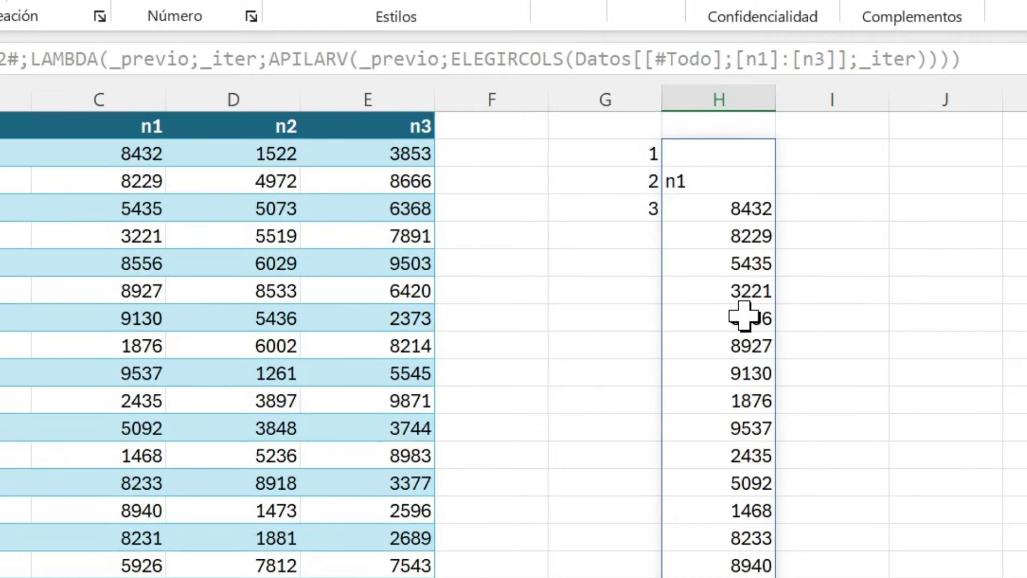
left_click(794, 214)
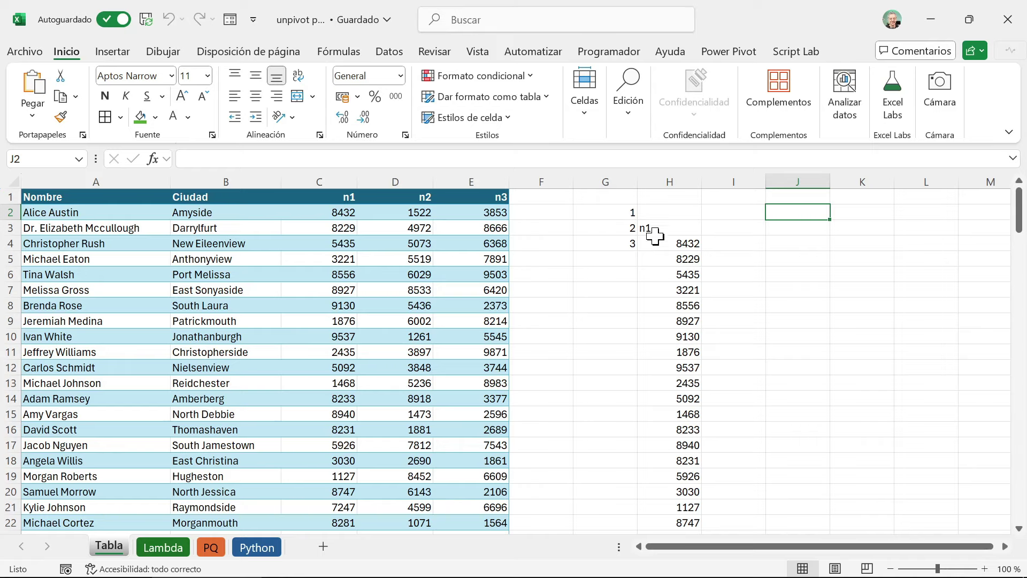
- Select the empty cells below G's 1–3 sequence, review H2's formula, then select J2
left_click_drag(615, 245, 612, 483)
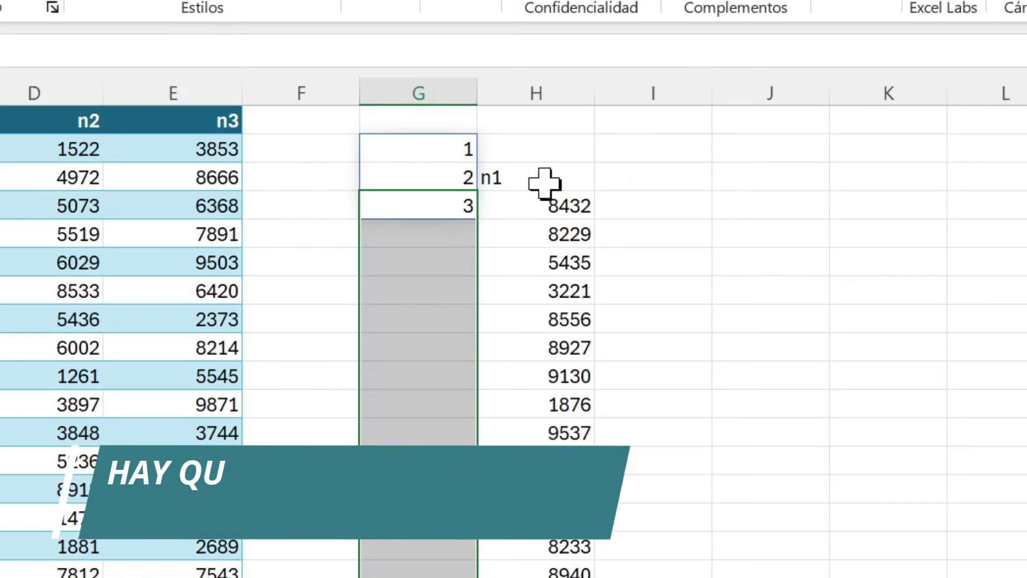
left_click(543, 181)
scroll(426, 399, "down", 6)
scroll(427, 420, "down", 3)
scroll(426, 419, "up", 9)
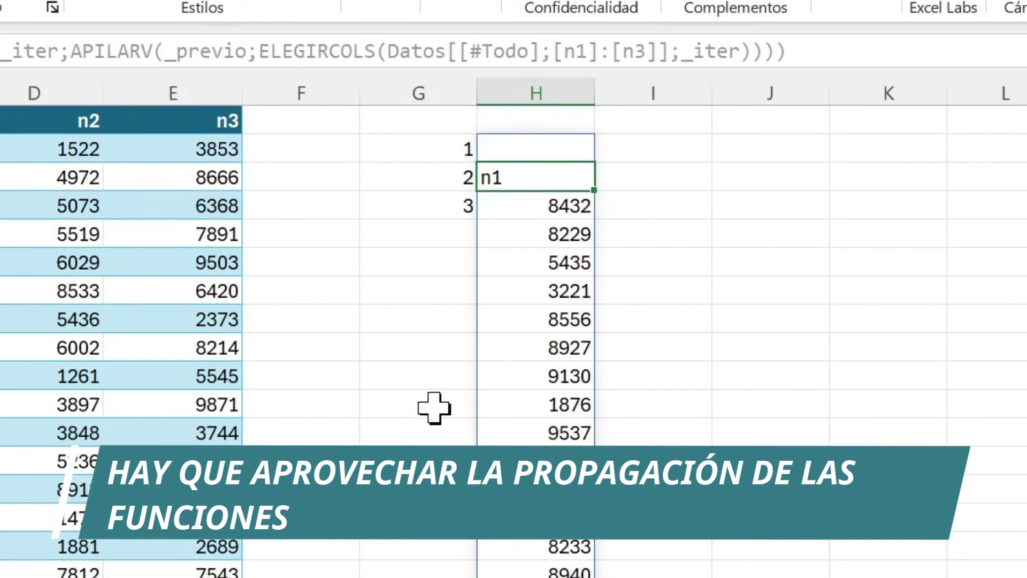
left_click(730, 179)
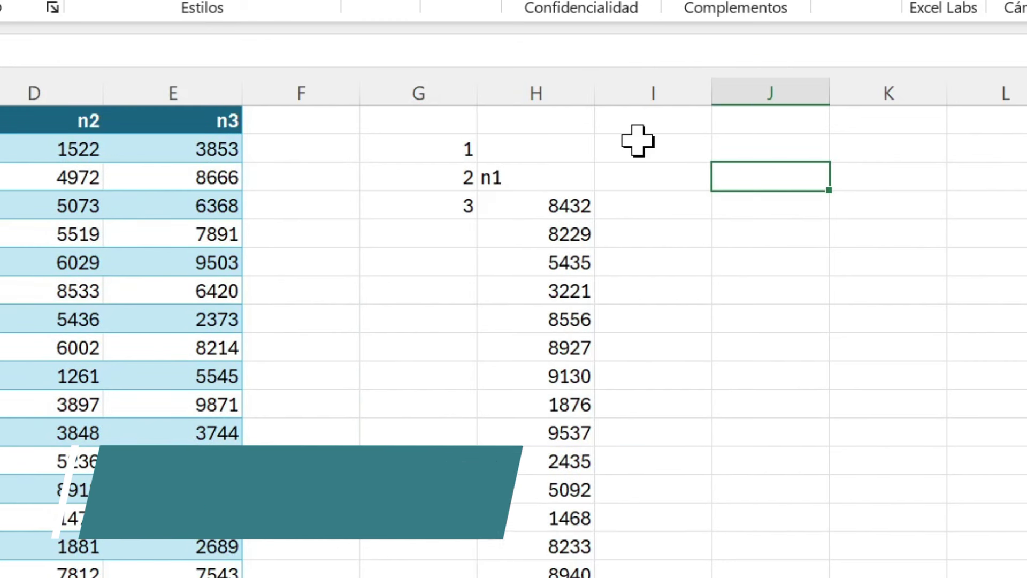
- Enter =SI(G2#;H3;"") in J2 to repeat n1 for each sequence number
left_click(421, 141)
key("ctrl+shift+Down")
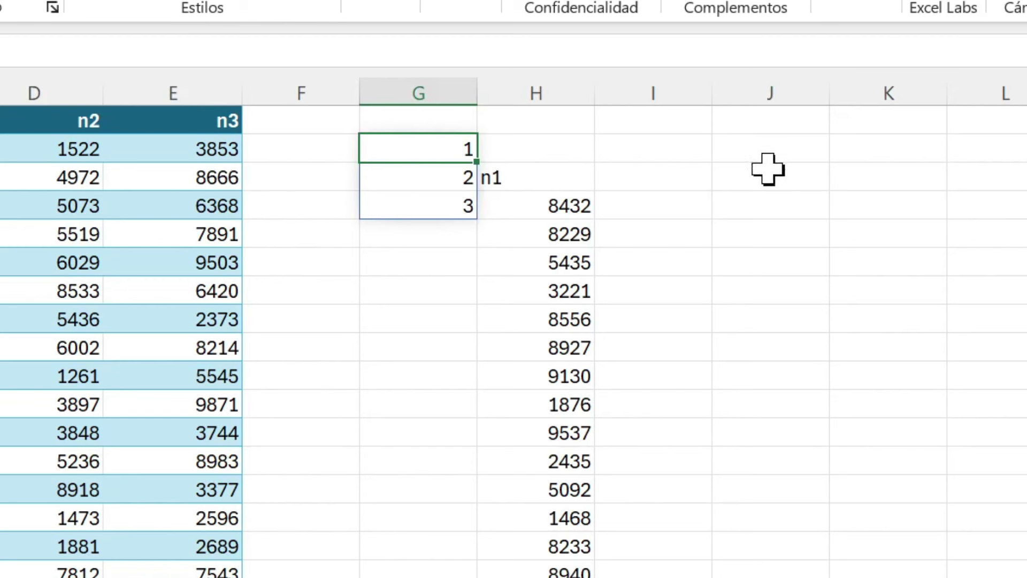
left_click(753, 152)
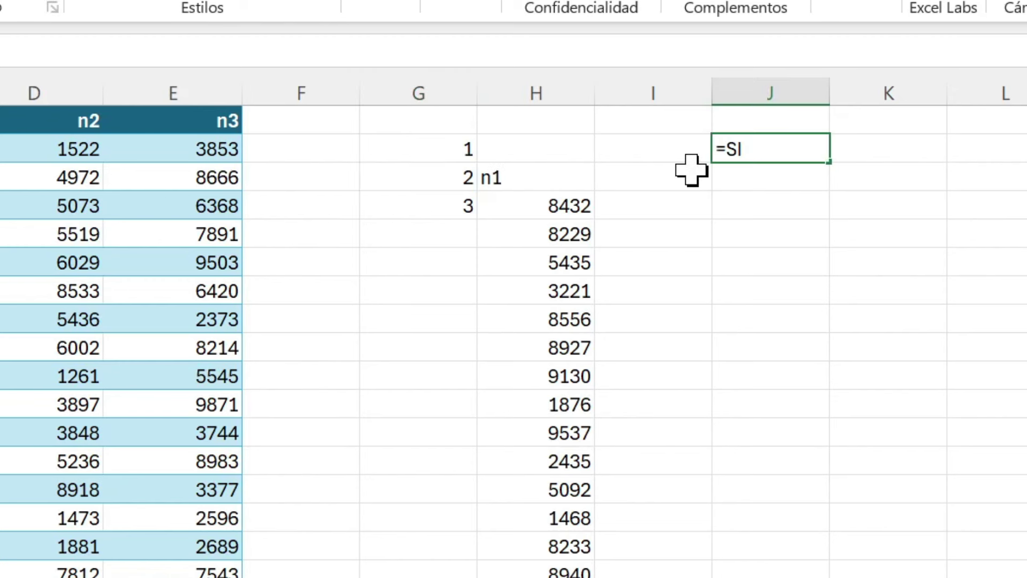
type("(")
left_click(448, 145)
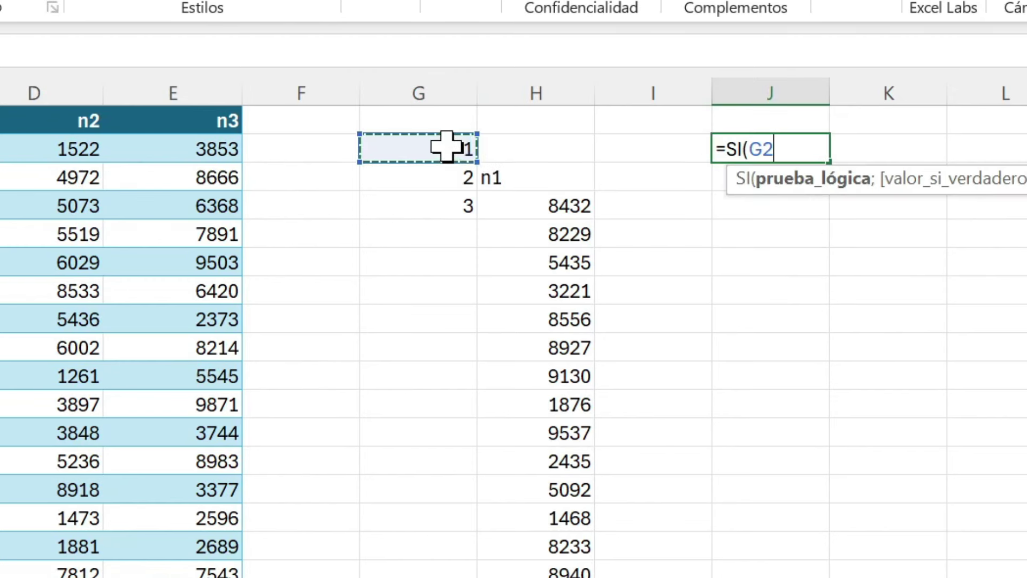
type("#;")
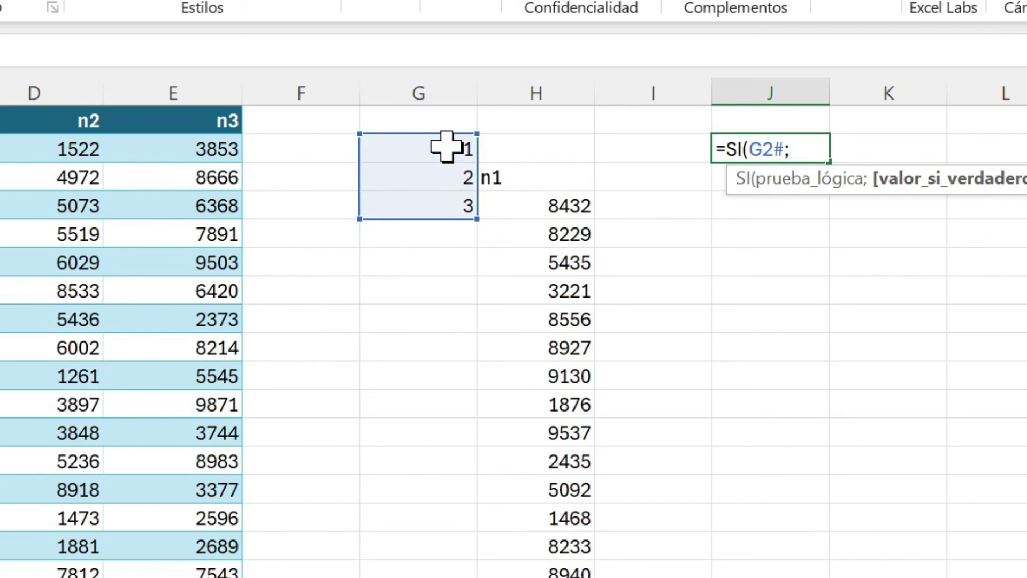
left_click(522, 174)
type(";\"\"")
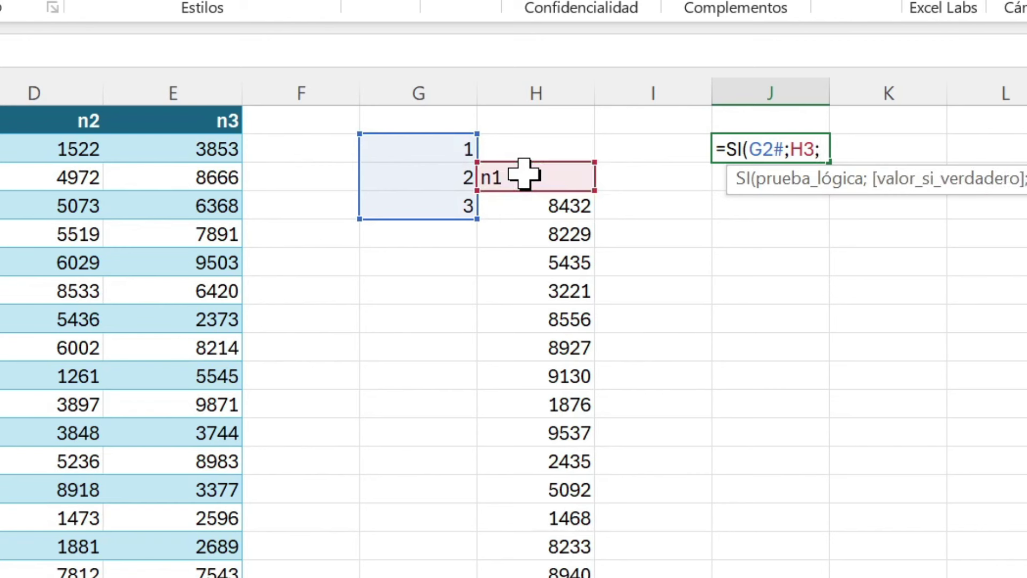
type(")")
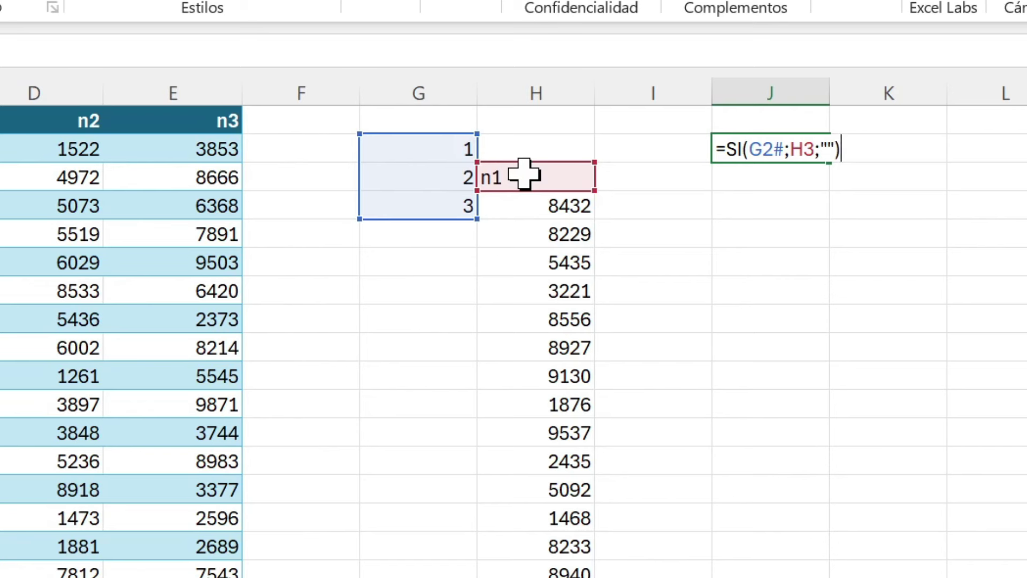
key("Return")
- Change G2 to =SECUENCIA(2) and confirm J's n1 results shrink to two rows
left_click_drag(460, 148, 452, 205)
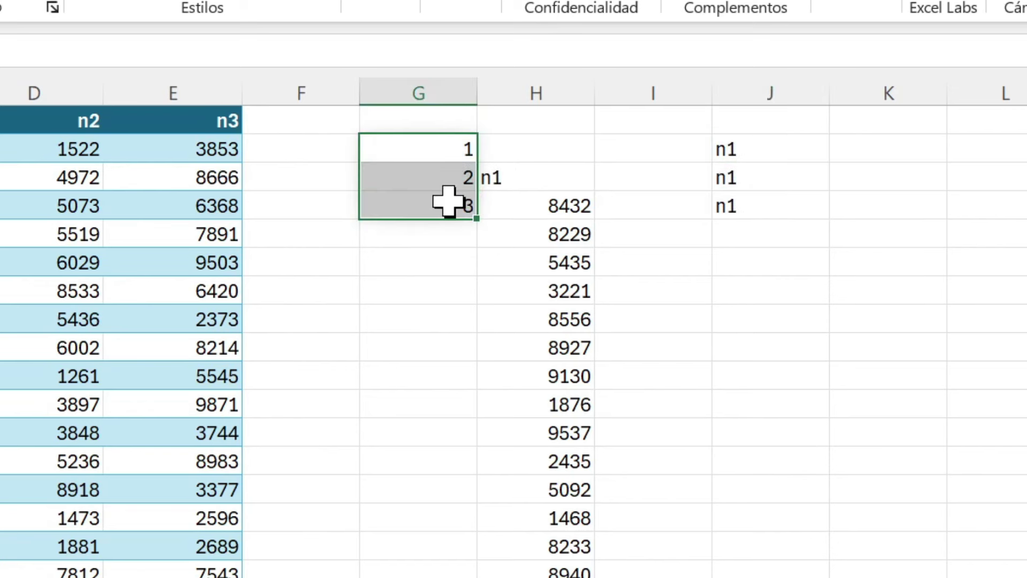
left_click(750, 150)
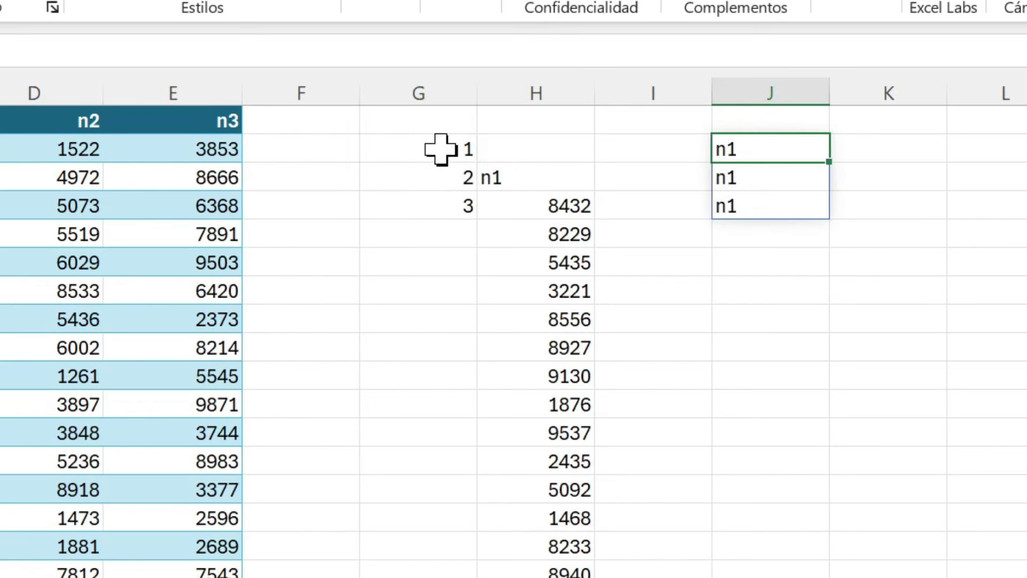
left_click_drag(438, 148, 436, 205)
type("A(3)")
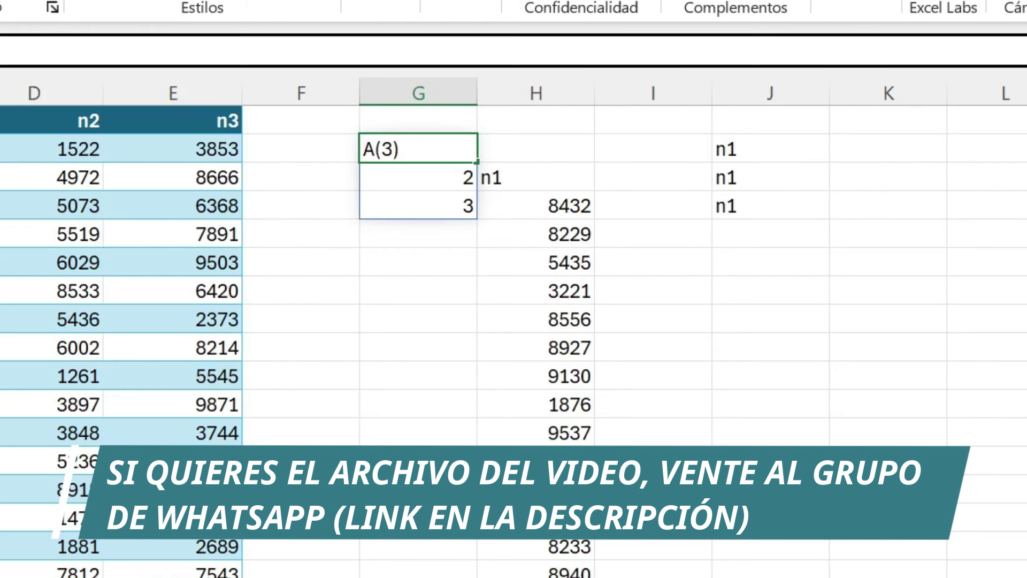
type("2")
key("Return")
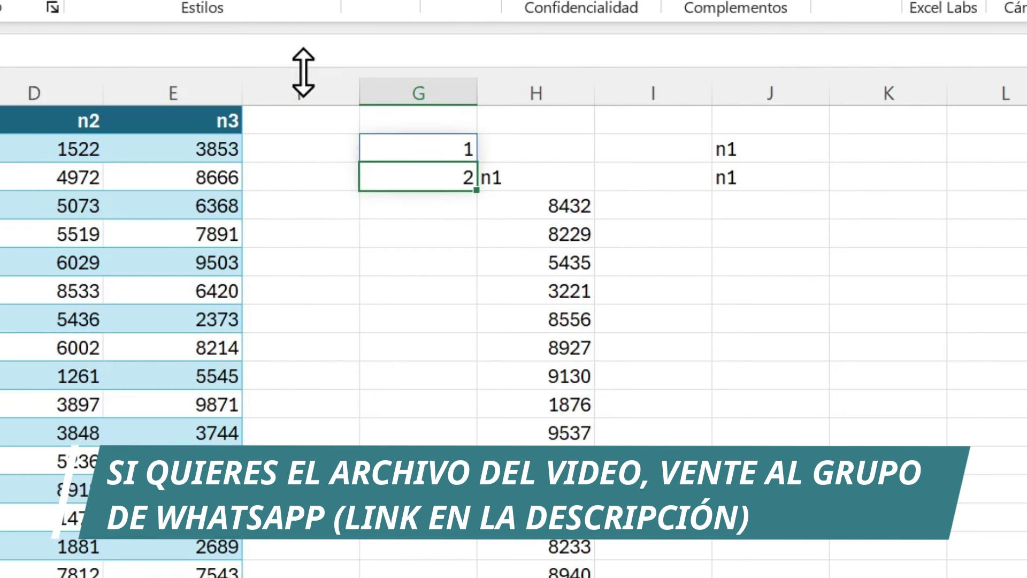
left_click_drag(744, 149, 747, 174)
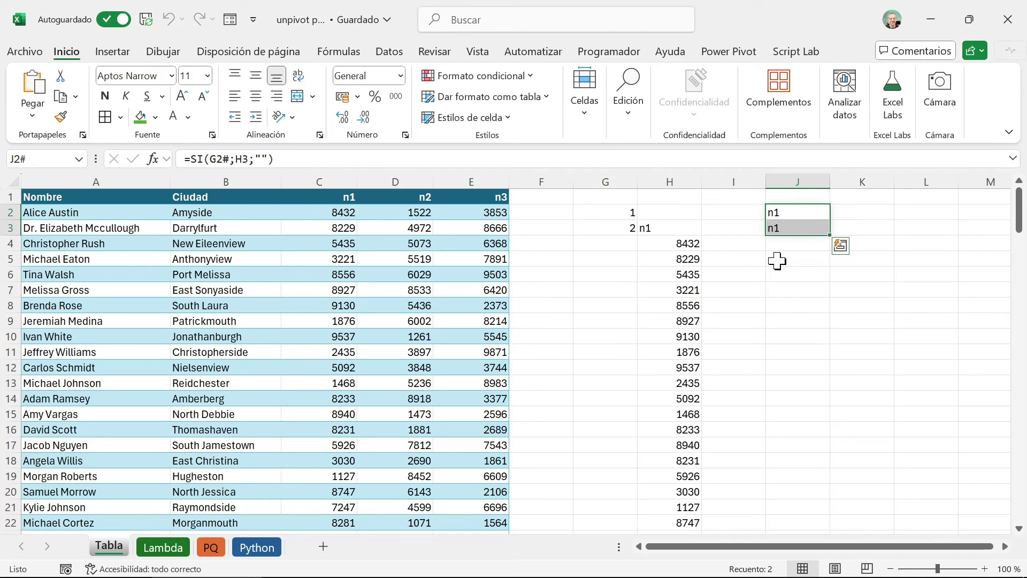
- Compare the SI formula in J2 with the SECUENCIA formula in G2
left_click(778, 213)
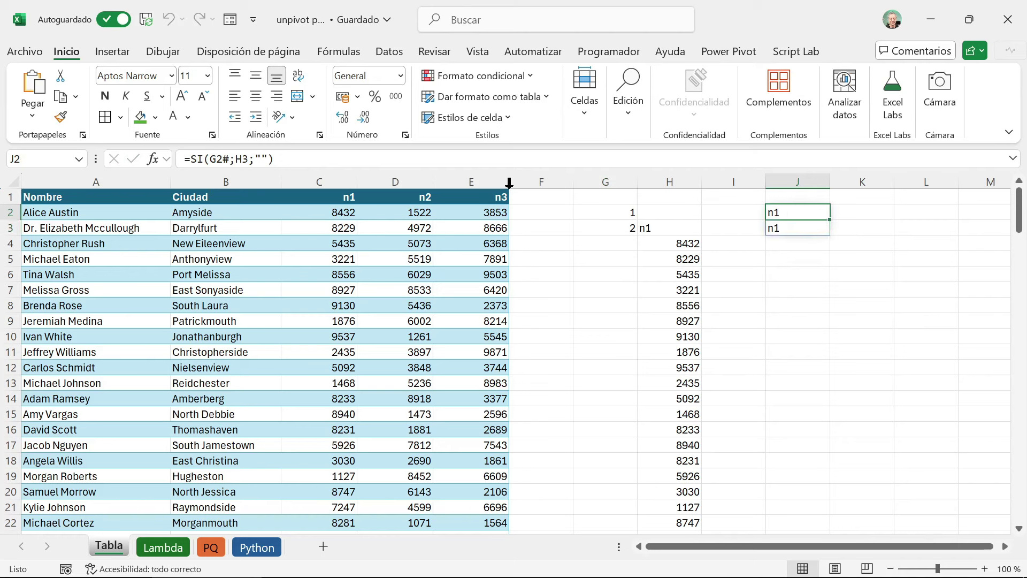
left_click(633, 216)
left_click(776, 216)
left_click(626, 210)
left_click(795, 211)
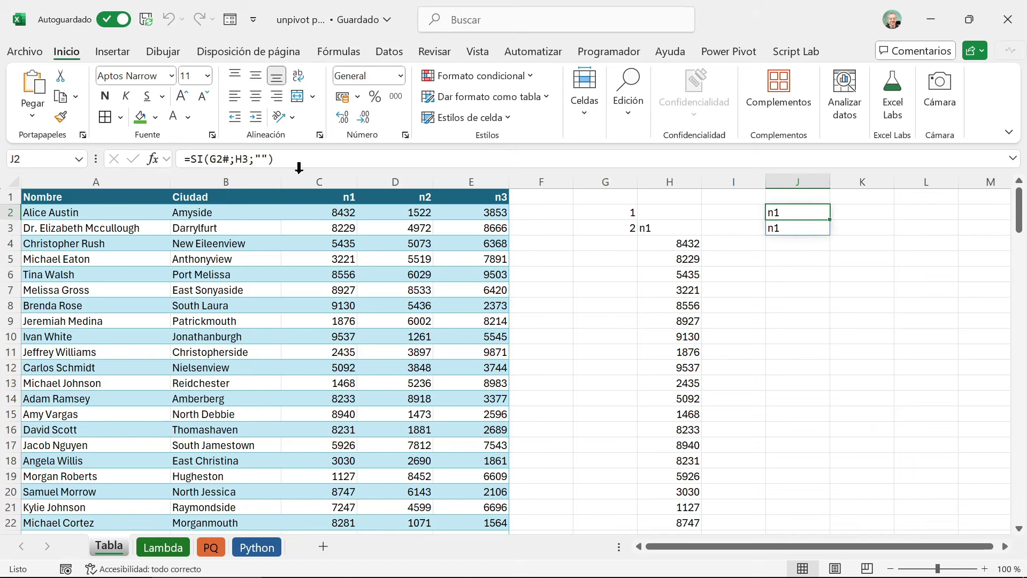
- Replace G2# in J2 with SECUENCIA(FILAS(Datos[n1])), accepting Excel's correction, and check the spill
double_click(211, 159)
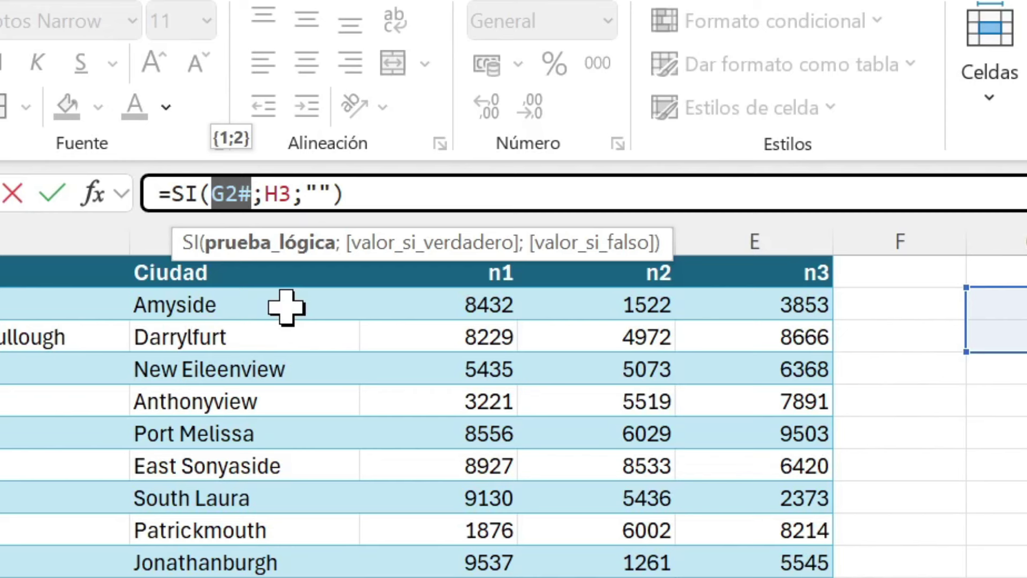
type("SECUENCIA")
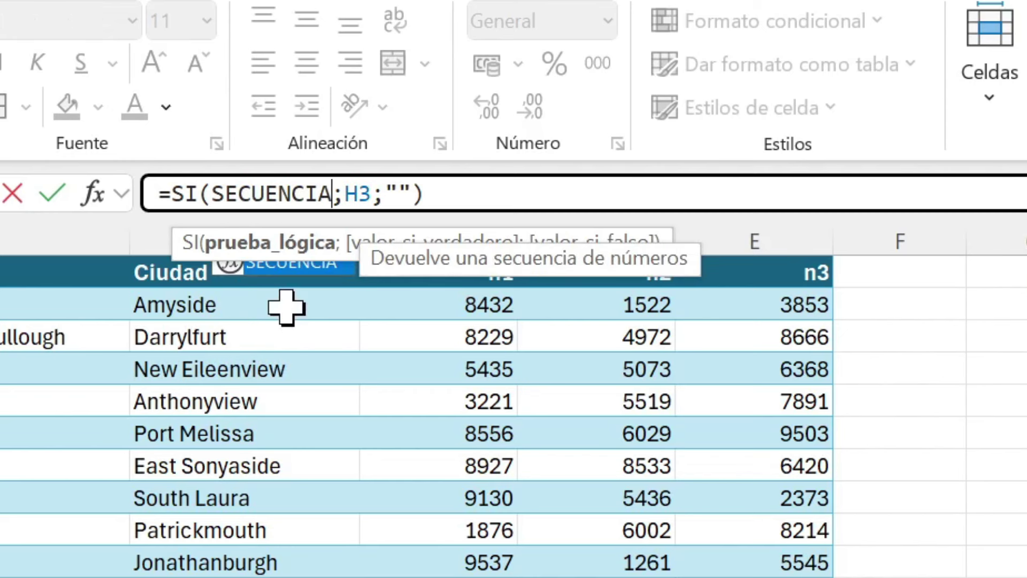
type("(FILAS(")
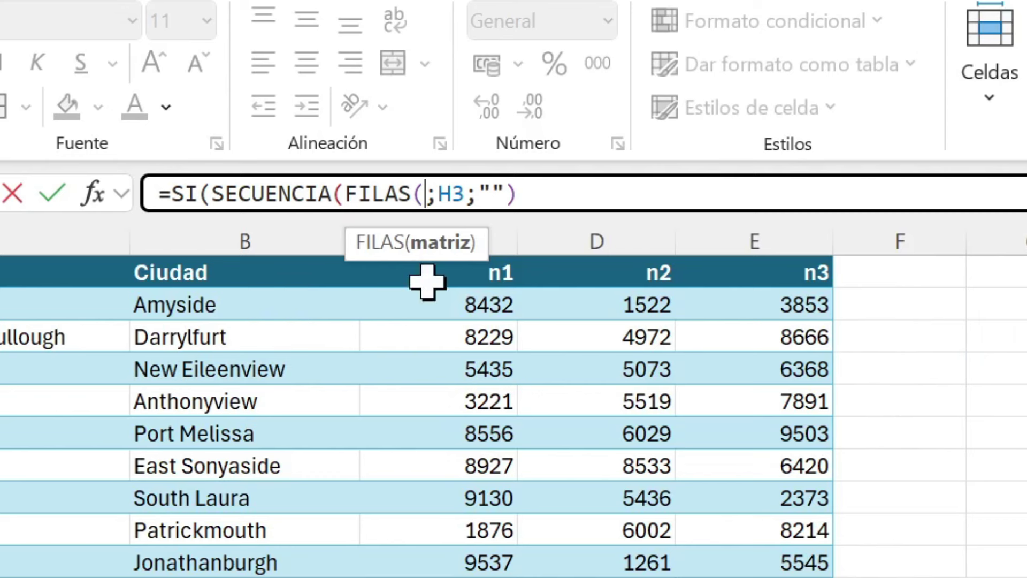
left_click(507, 247)
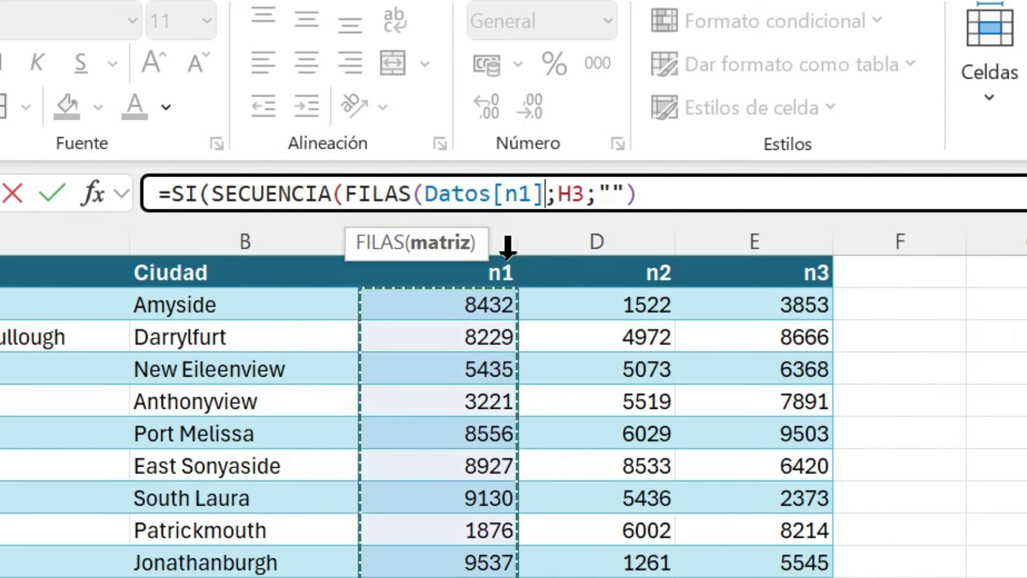
type("))")
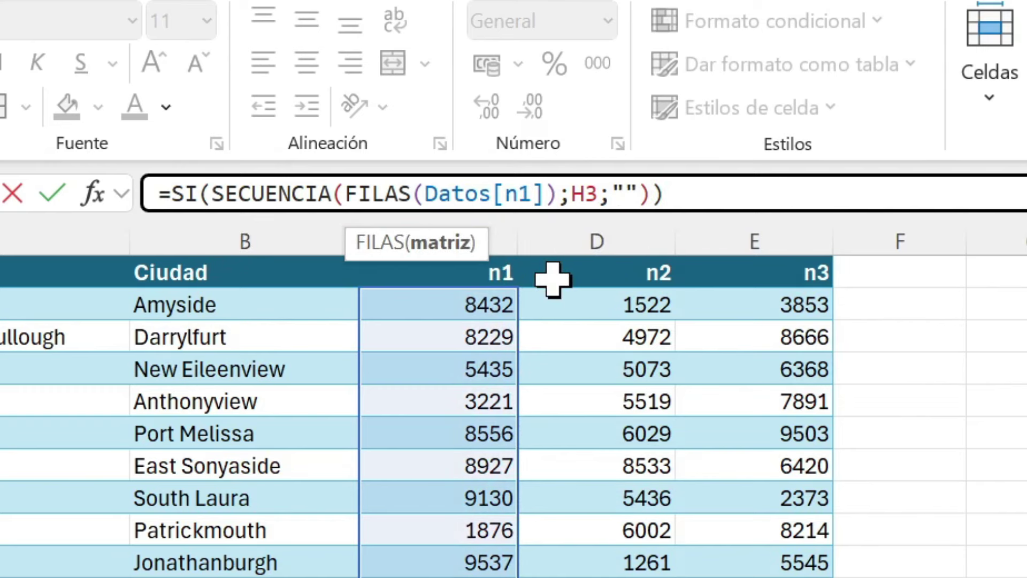
type(")")
key("Return")
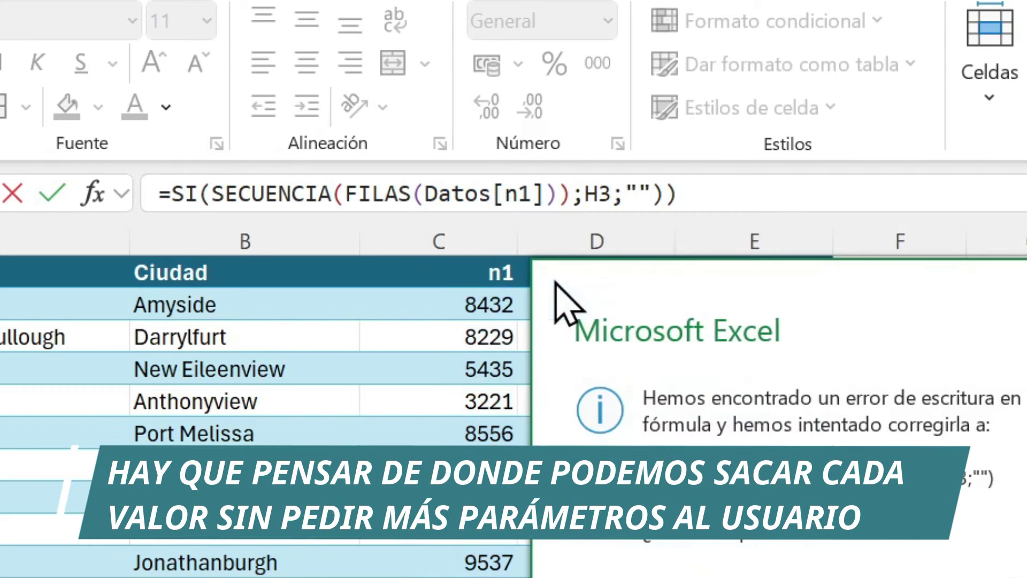
left_click(843, 540)
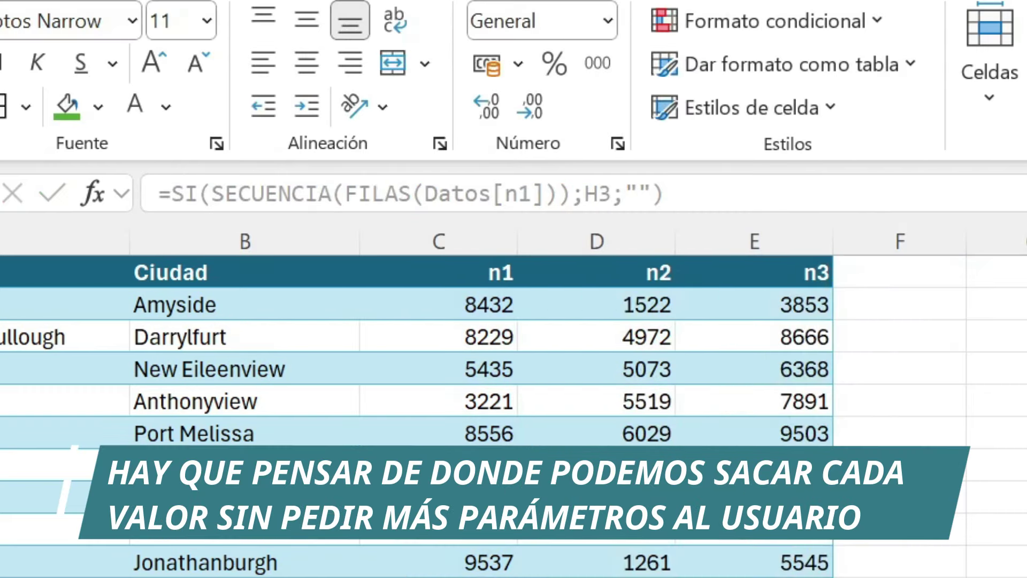
left_click_drag(801, 210, 797, 368)
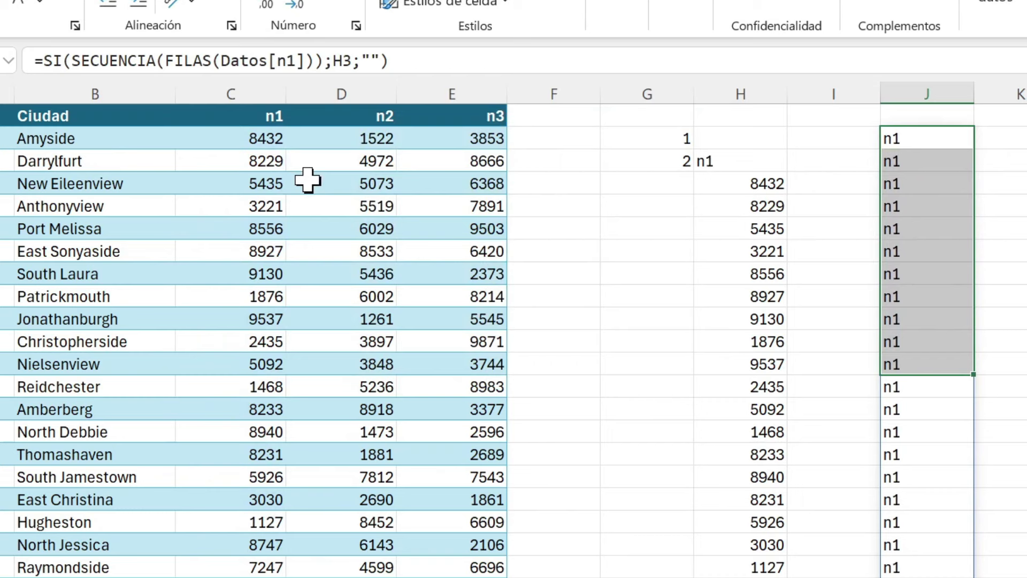
left_click(801, 211)
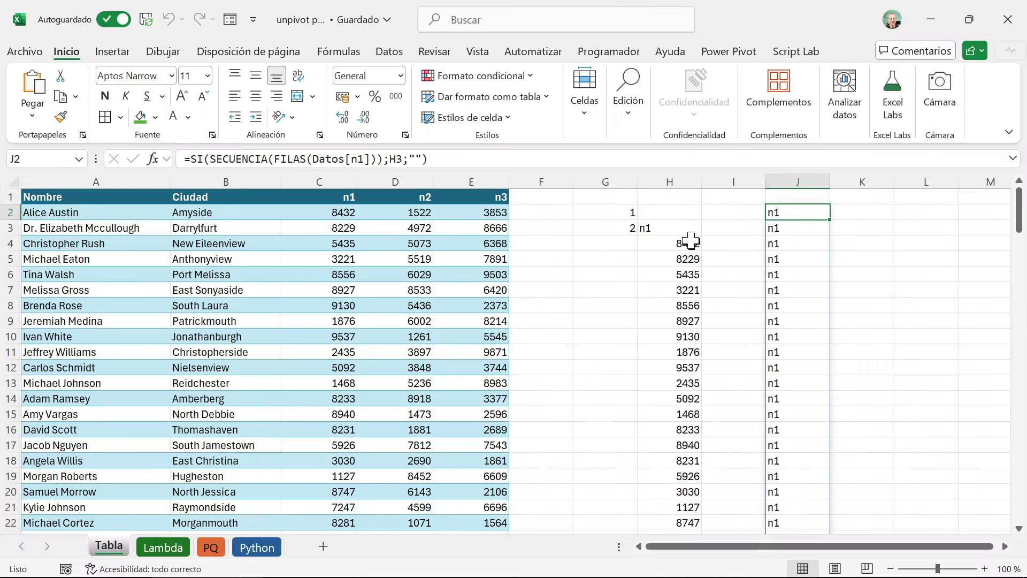
left_click(688, 242)
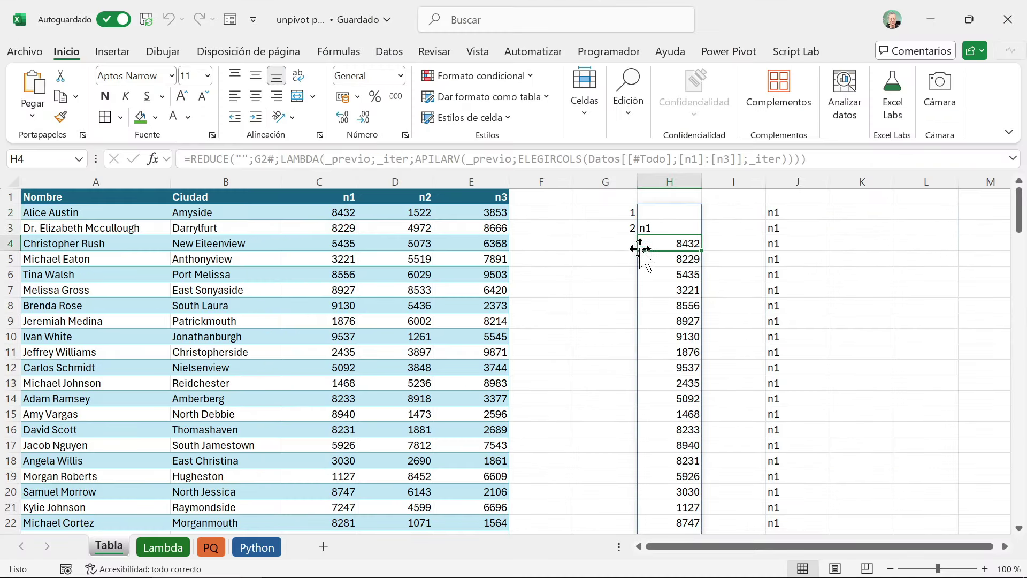
- Wrap ELEGIRCOLS in APILARH, preceded by SI(SECUENCIA(FILAS(Datos[n1]));H3;"") in H2's formula
left_click(653, 212)
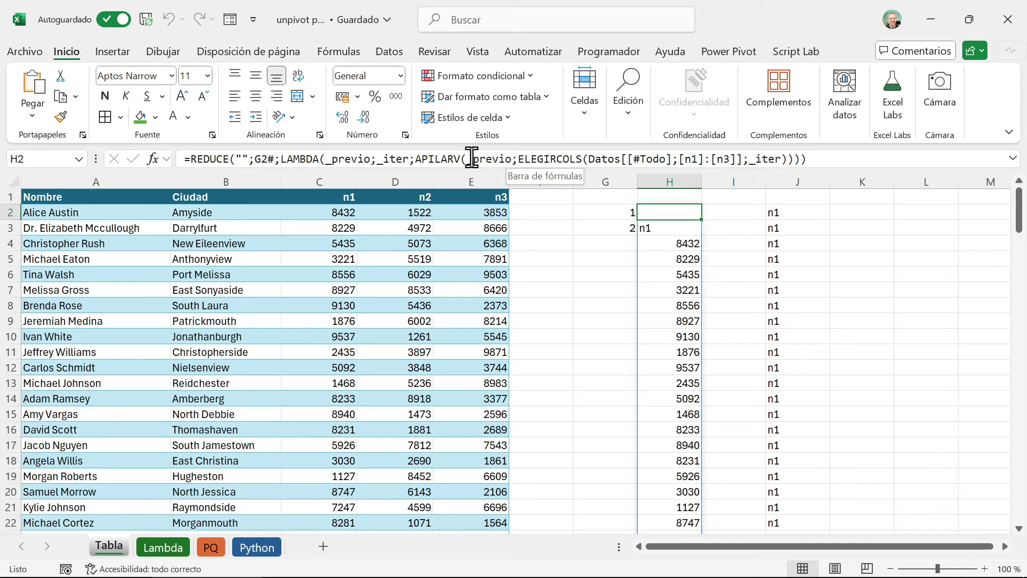
left_click(519, 159)
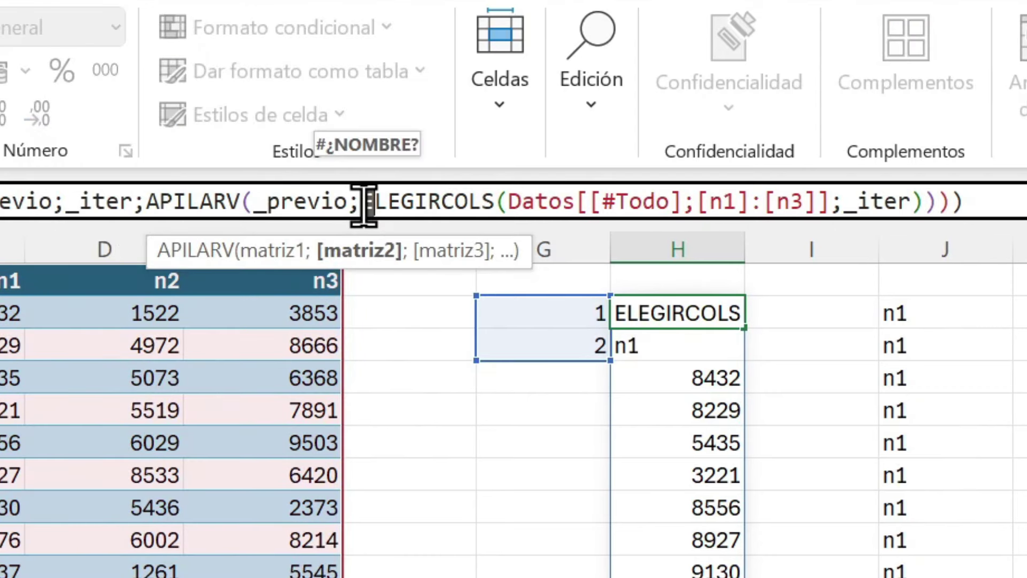
mouse_move(372, 205)
left_mouse_down()
mouse_move(890, 227)
mouse_move(925, 213)
left_mouse_up()
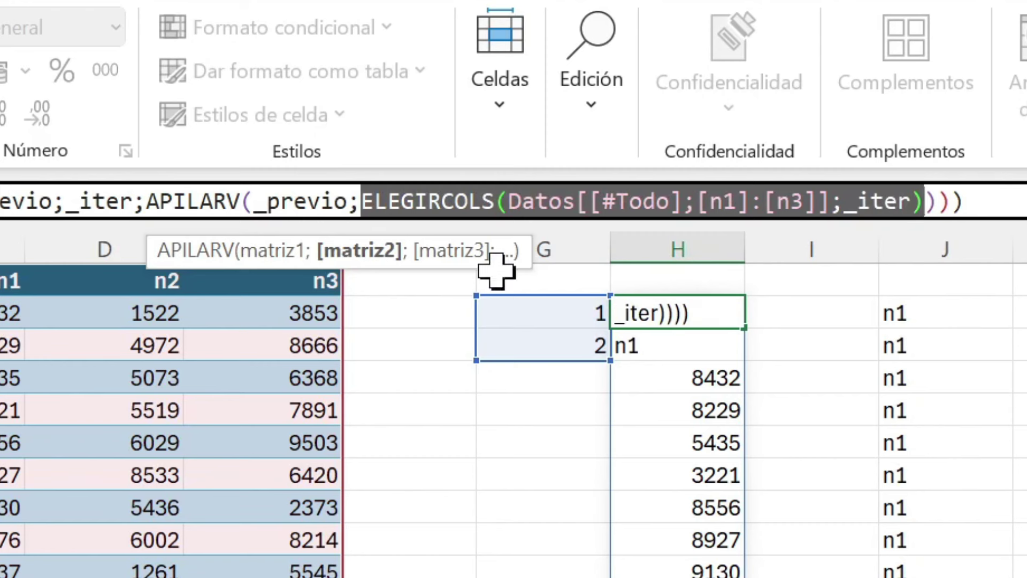
left_click(365, 205)
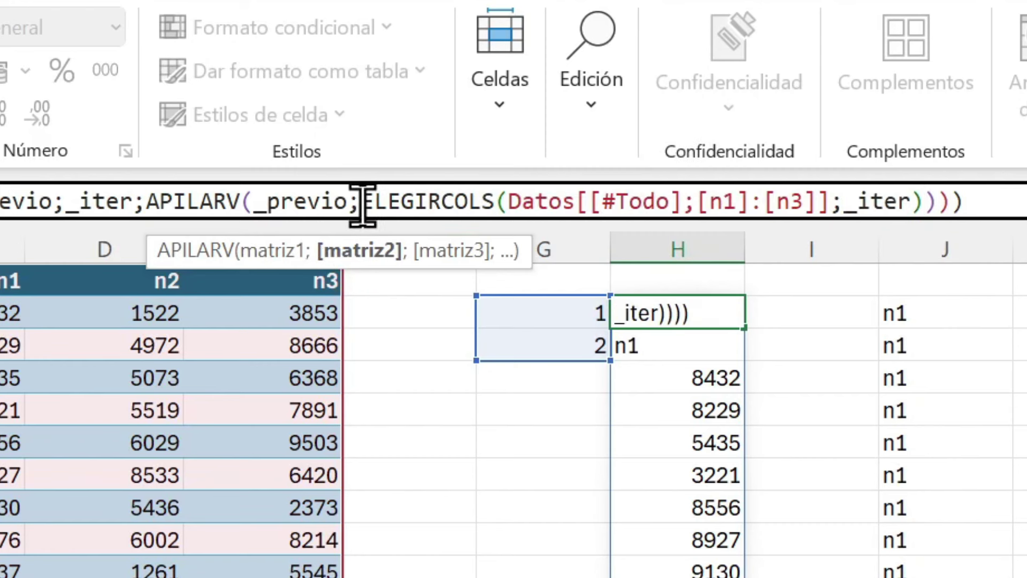
type("APILARH")
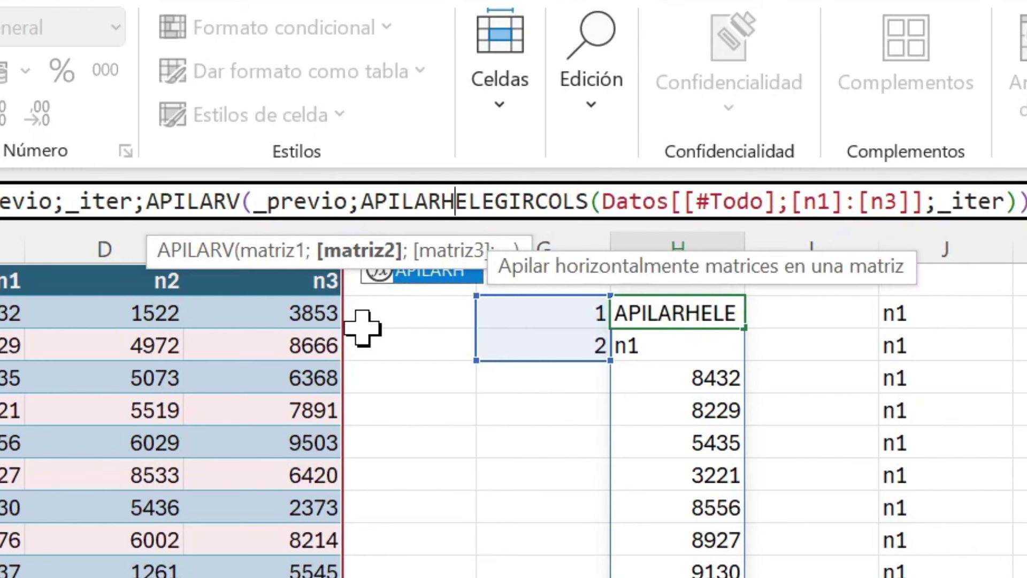
type("(SI(SECUENCIA(FILAS(Datos[n1]));H3;\"\")")
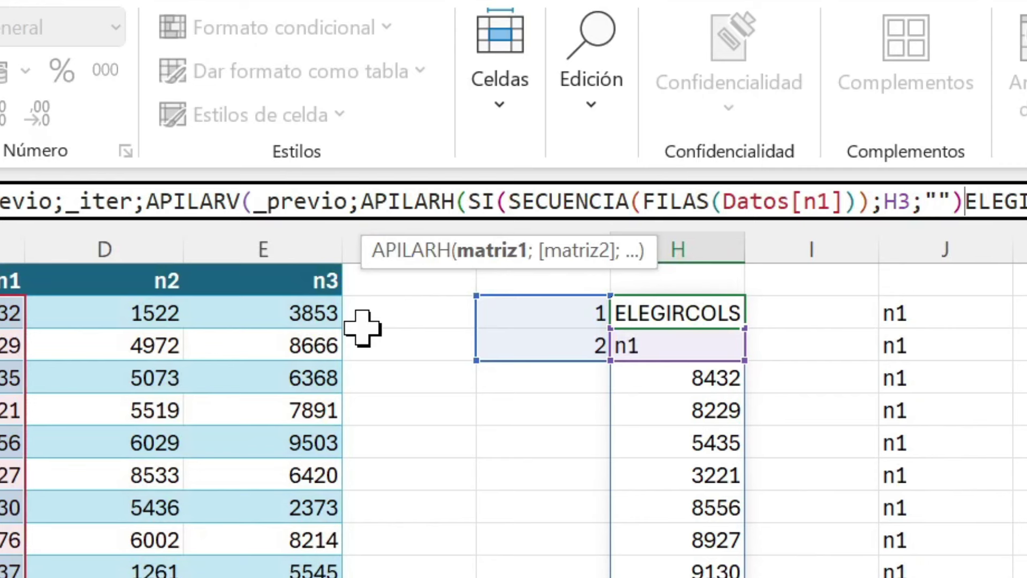
type(";")
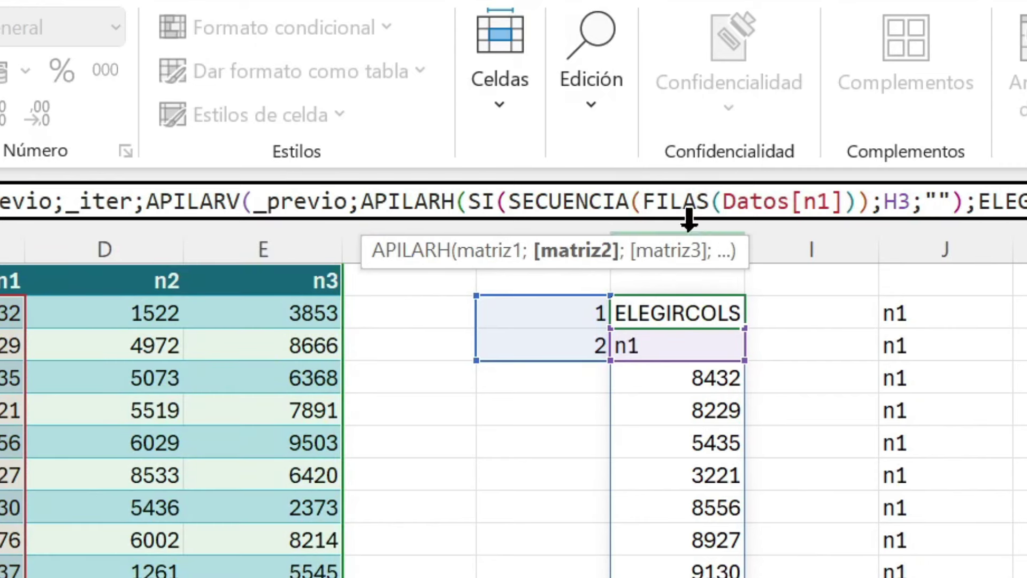
- Replace H3 with INDICE(Datos[[#Encabezados];[n1]:[n3]];_iter), expand the formula bar and commit
double_click(902, 202)
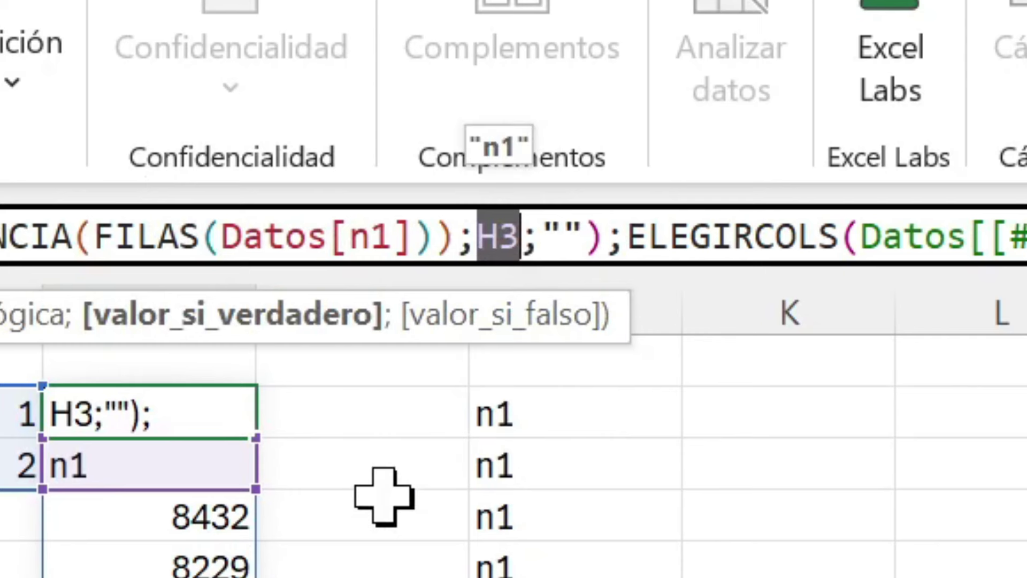
type("INDICE")
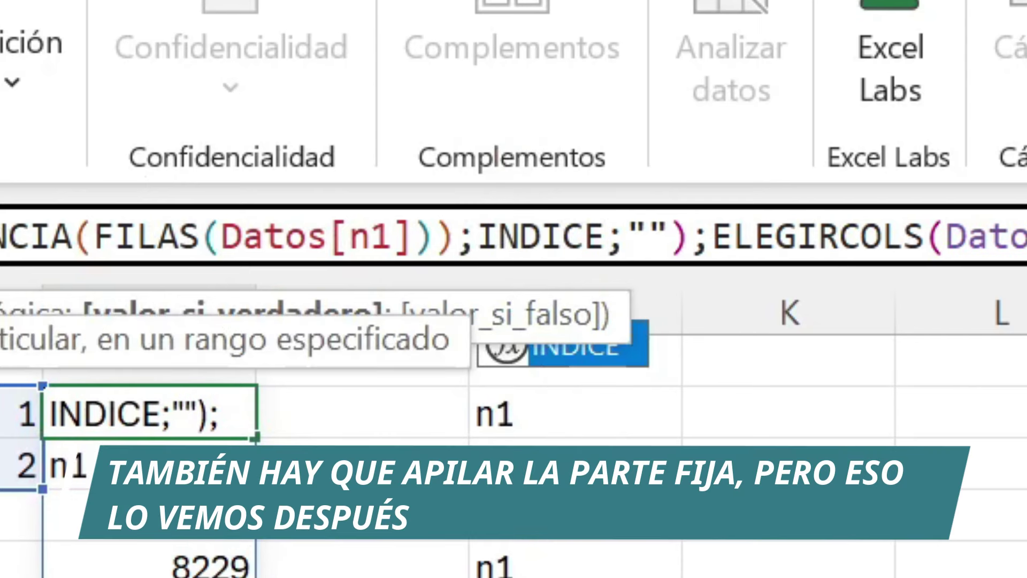
type("(")
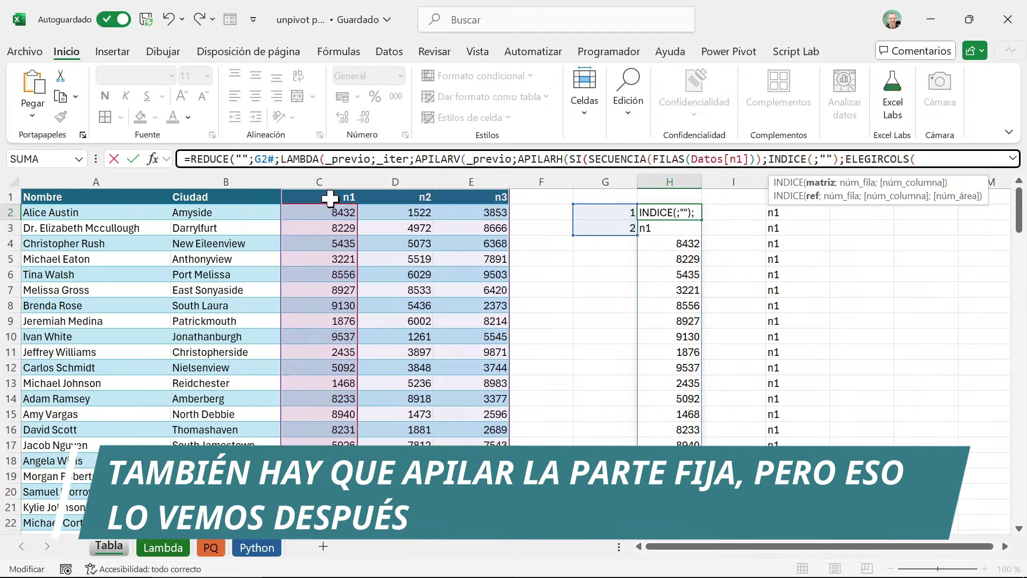
left_click_drag(333, 198, 492, 198)
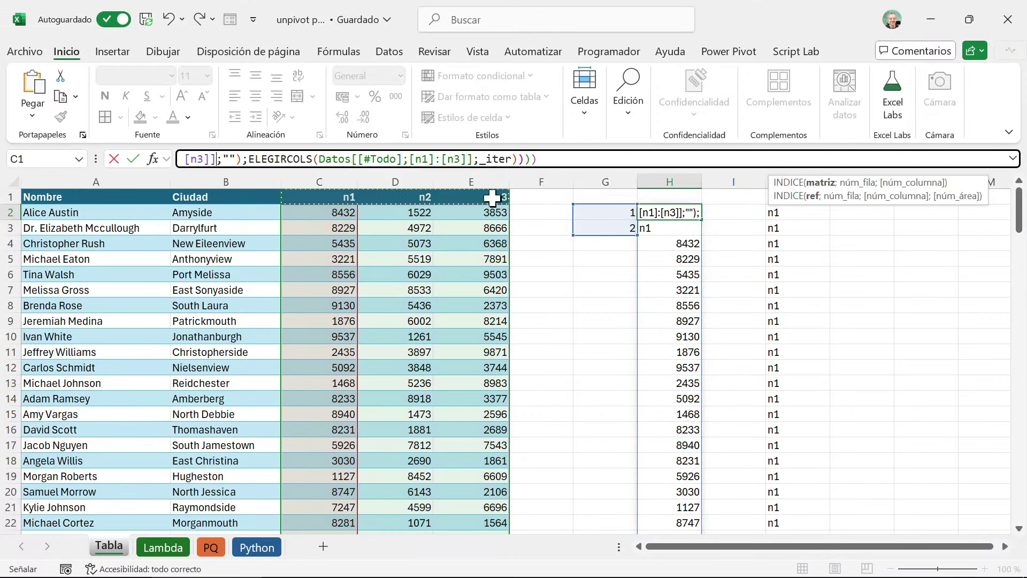
type(";_ITER")
key("BackSpace")
key("BackSpace")
key("BackSpace")
key("BackSpace")
type("iter)")
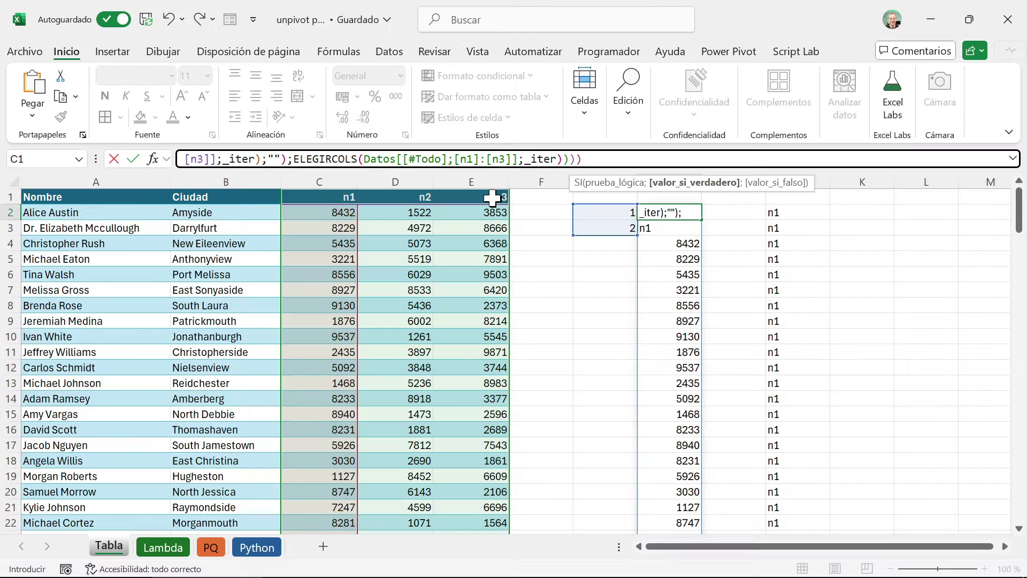
key("ctrl+shift+u")
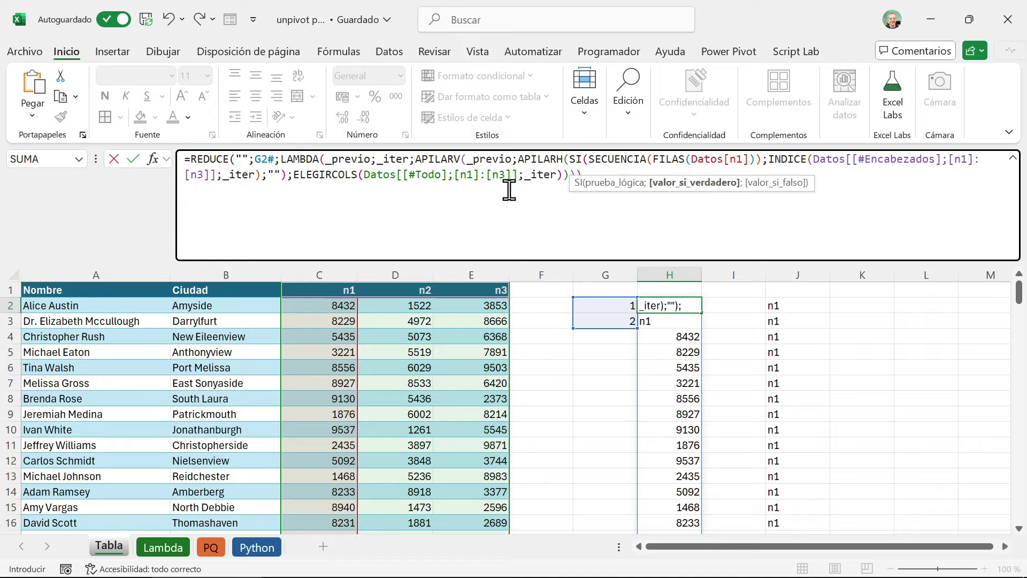
key("Return")
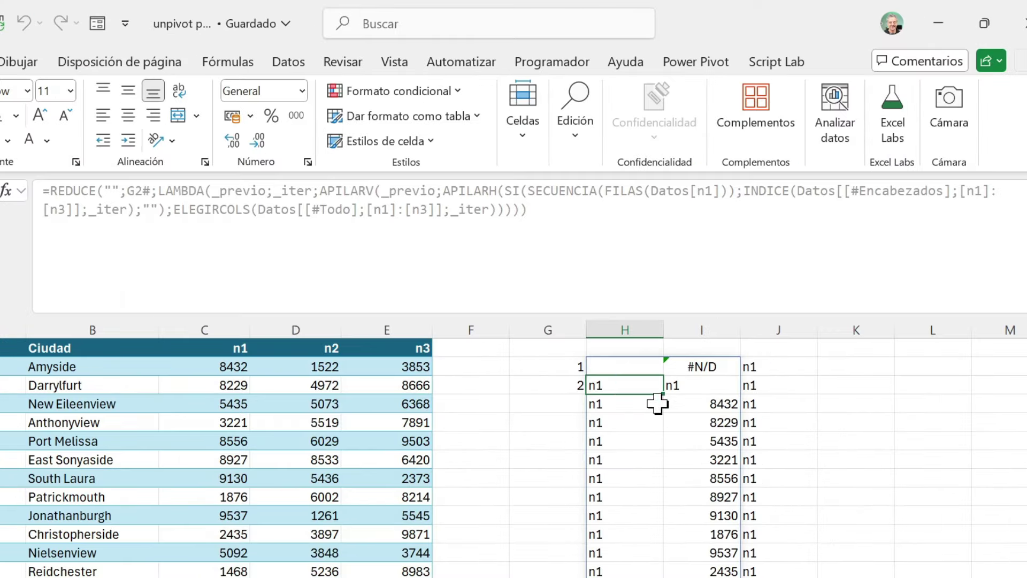
scroll(657, 401, "down", 2)
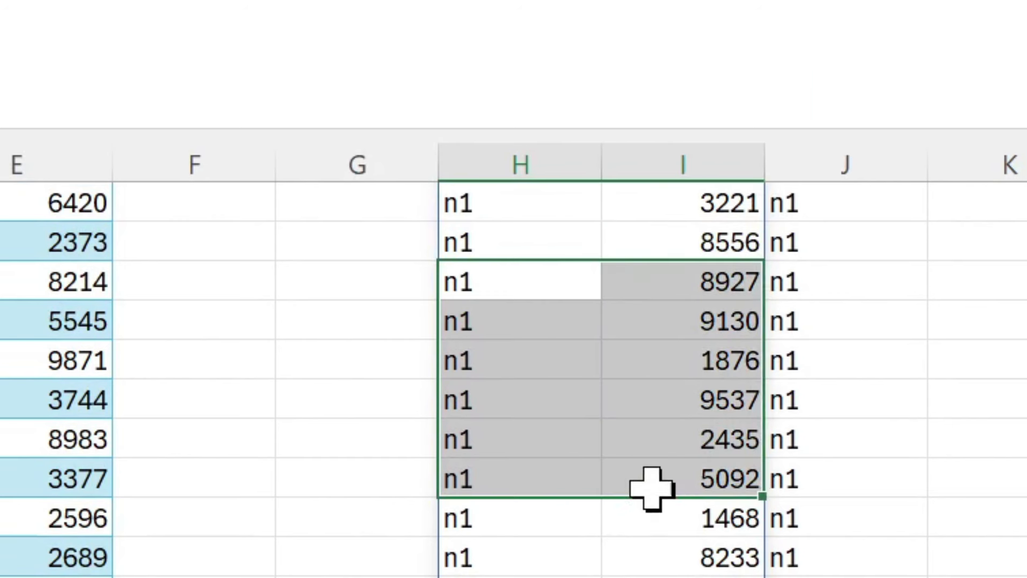
mouse_move(606, 395)
left_mouse_down()
mouse_move(695, 460)
mouse_move(610, 454)
left_mouse_up()
left_click_drag(487, 428, 487, 517)
left_click_drag(706, 282, 720, 468)
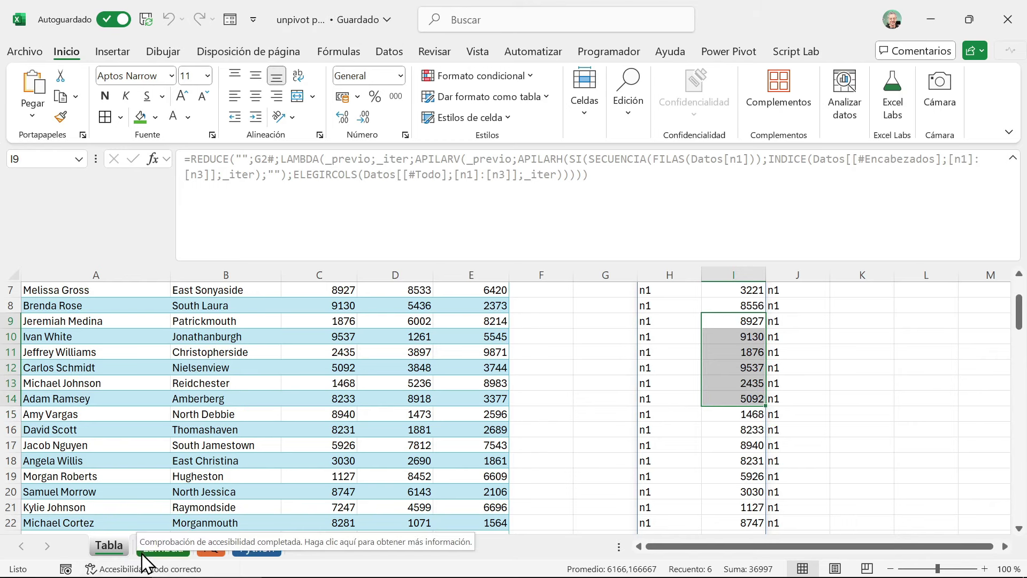
- On the Lambda sheet, collapse the formula bar and view the unpivot LAMBDA in Excel Labs
left_click(163, 547)
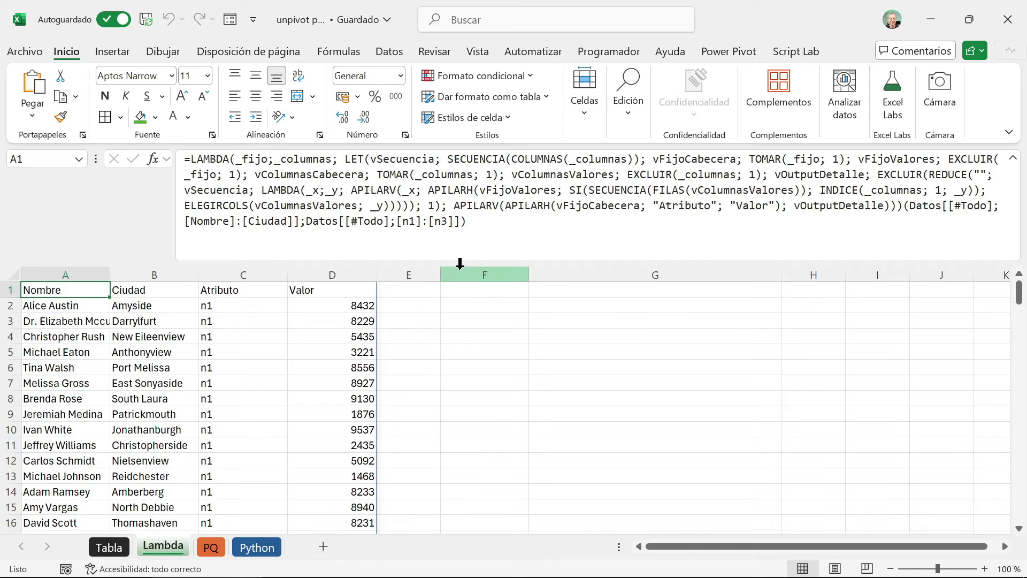
left_click_drag(458, 263, 465, 170)
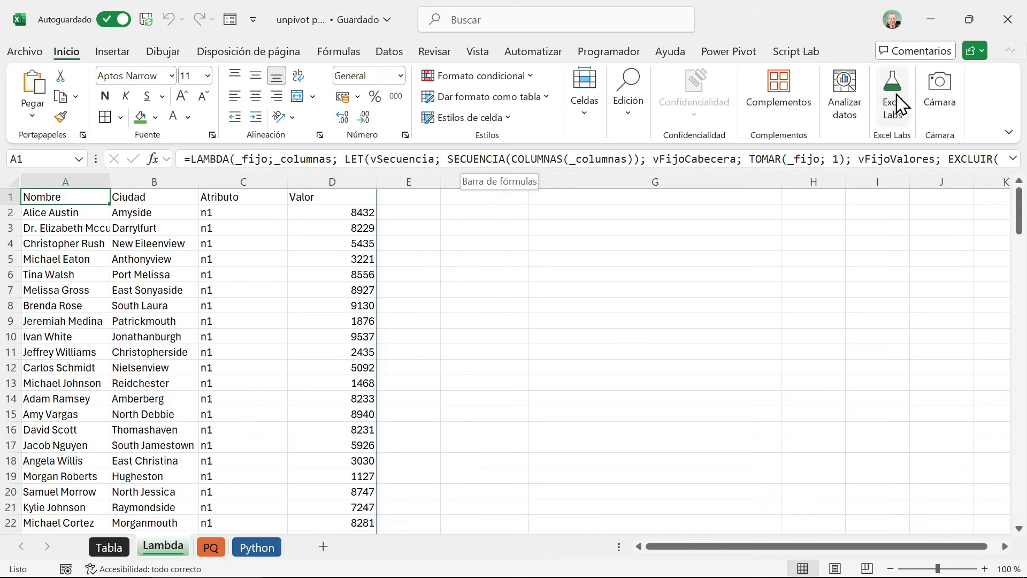
left_click(892, 96)
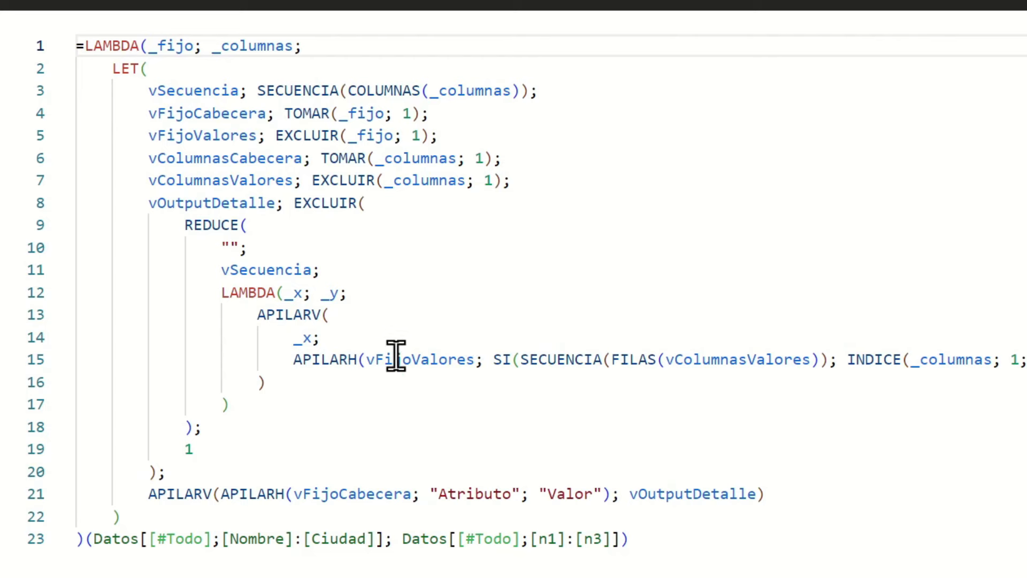
left_click(293, 359)
key("shift+End")
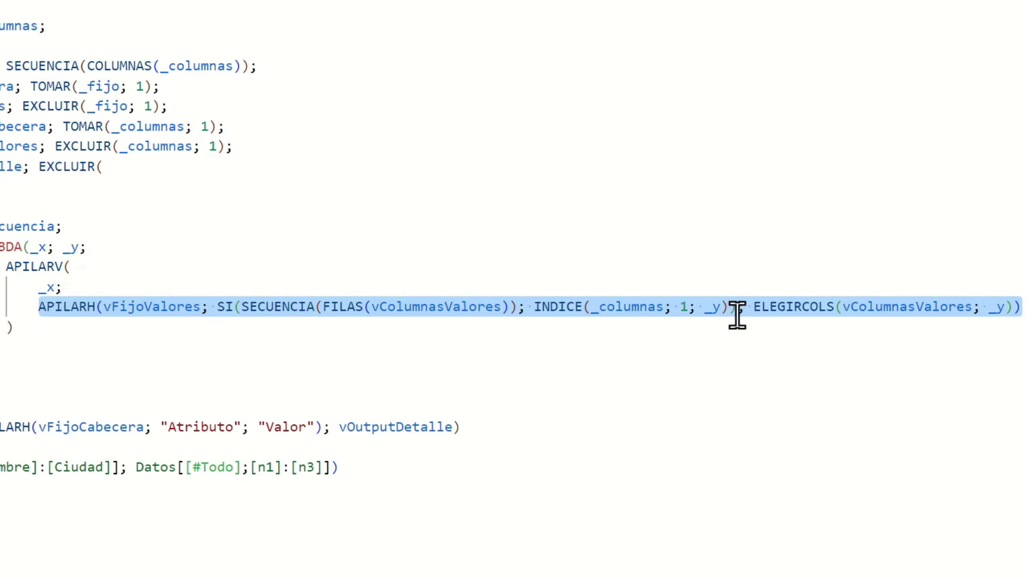
left_click_drag(751, 309, 1001, 297)
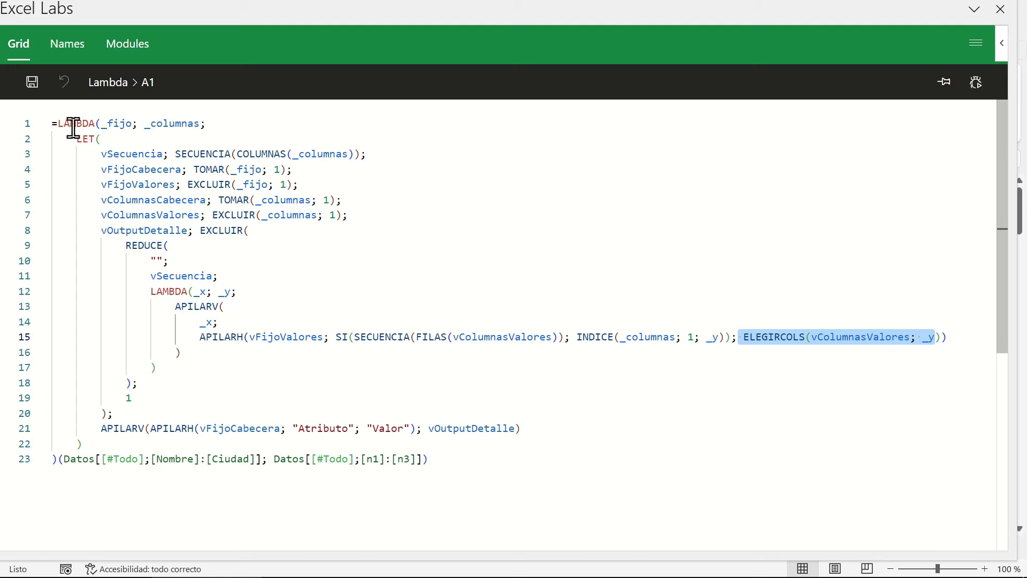
left_click_drag(105, 133, 131, 129)
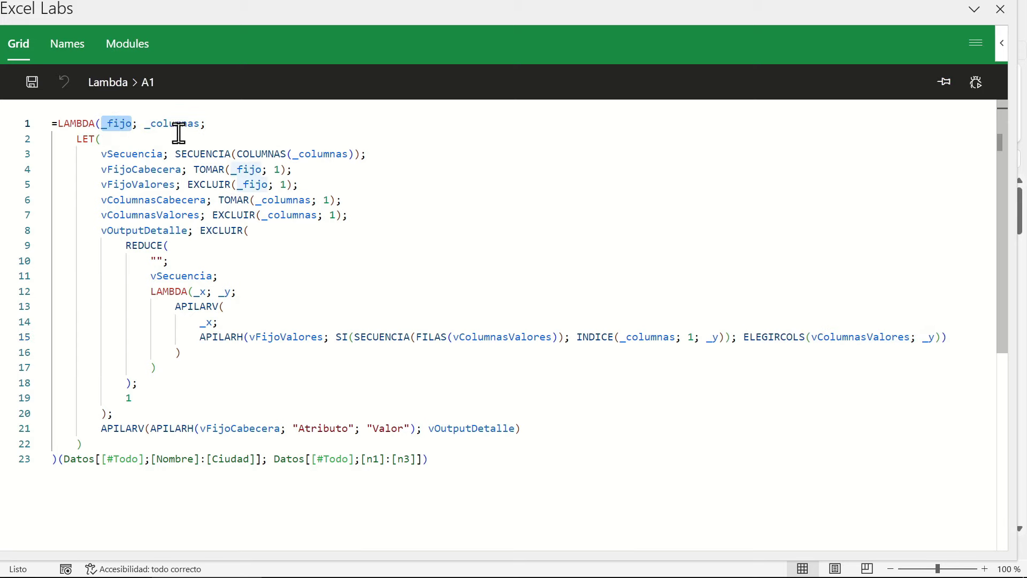
left_click(161, 127)
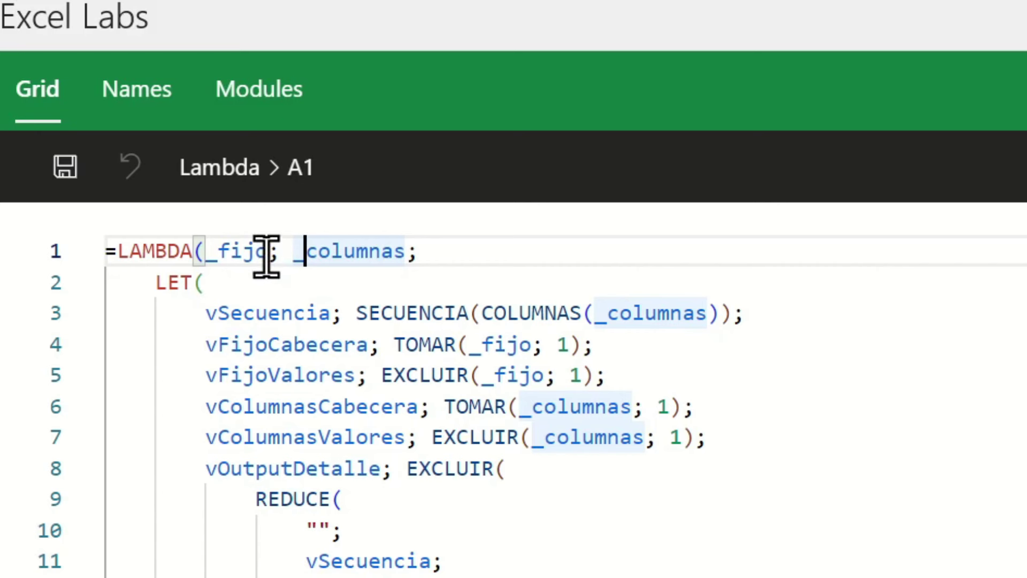
left_click(305, 251)
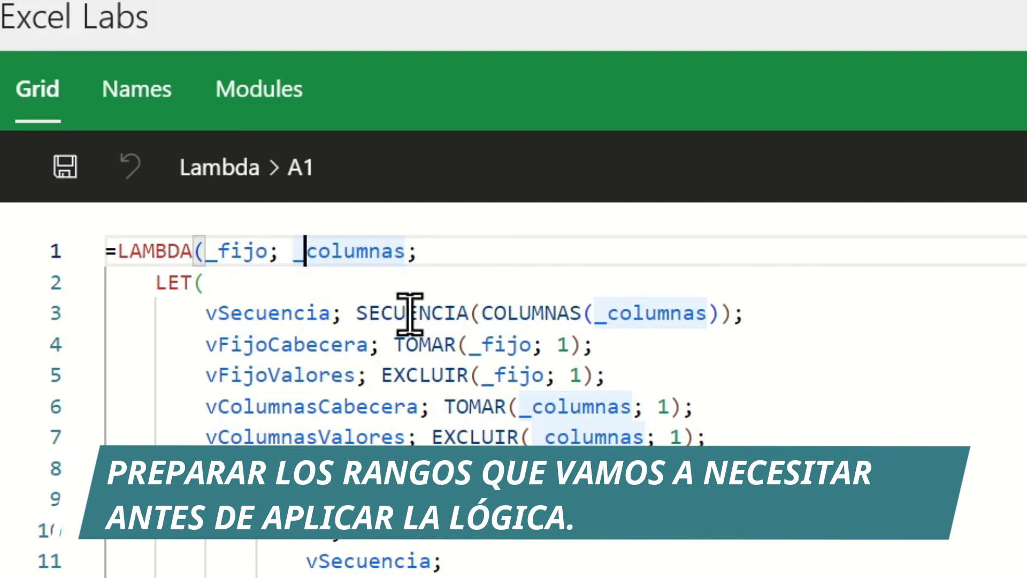
left_click(607, 313)
left_click_drag(294, 251, 406, 250)
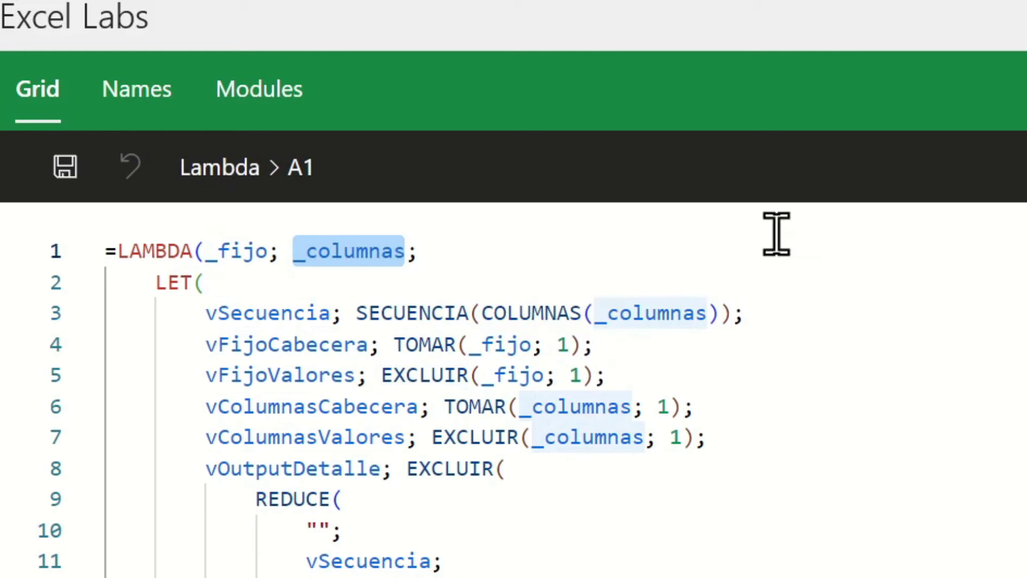
left_click(525, 312)
double_click(525, 312)
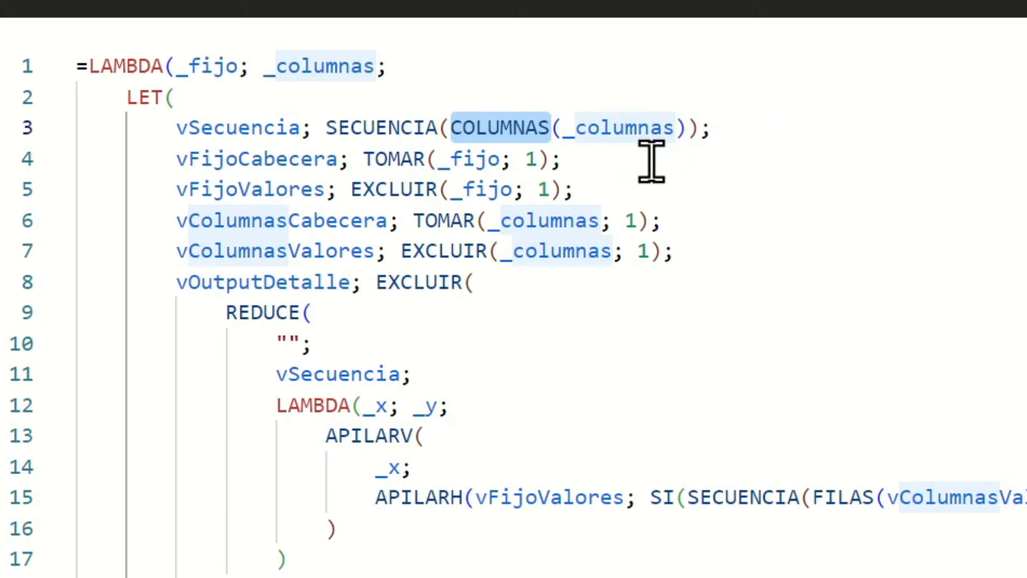
left_click(650, 159)
left_click_drag(177, 159, 338, 159)
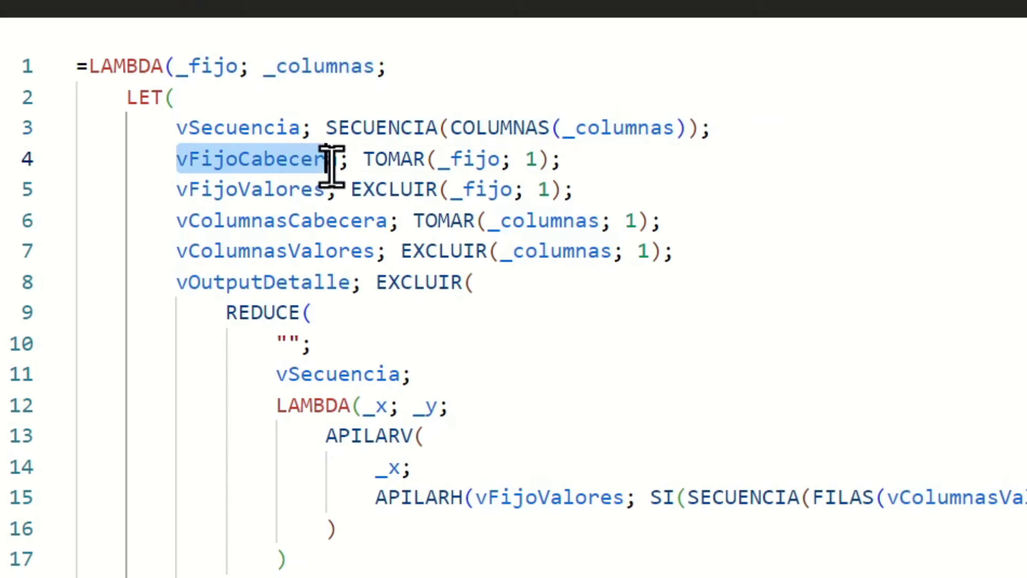
left_click_drag(177, 190, 325, 190)
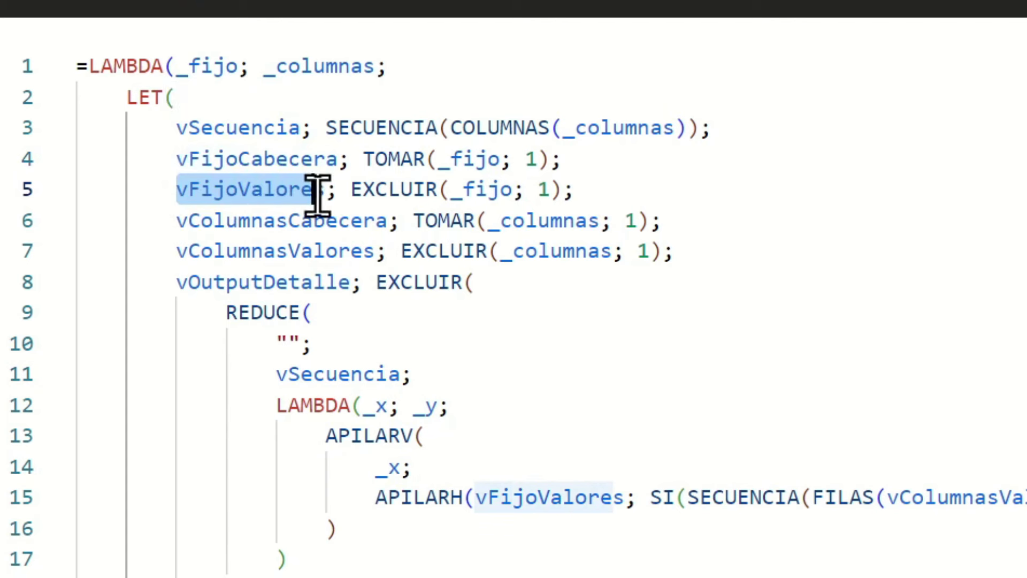
left_click_drag(176, 220, 276, 221)
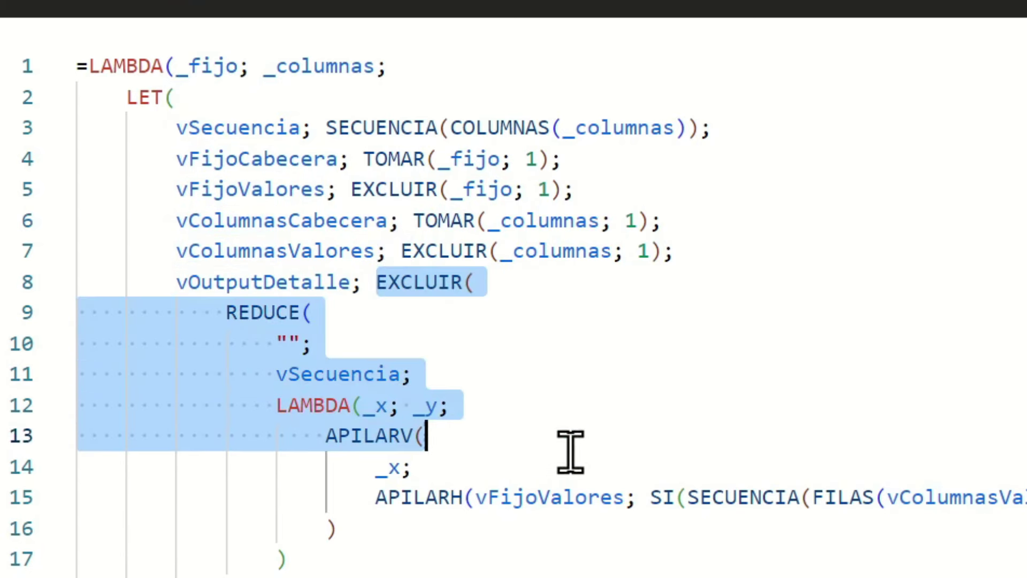
left_click_drag(377, 283, 604, 575)
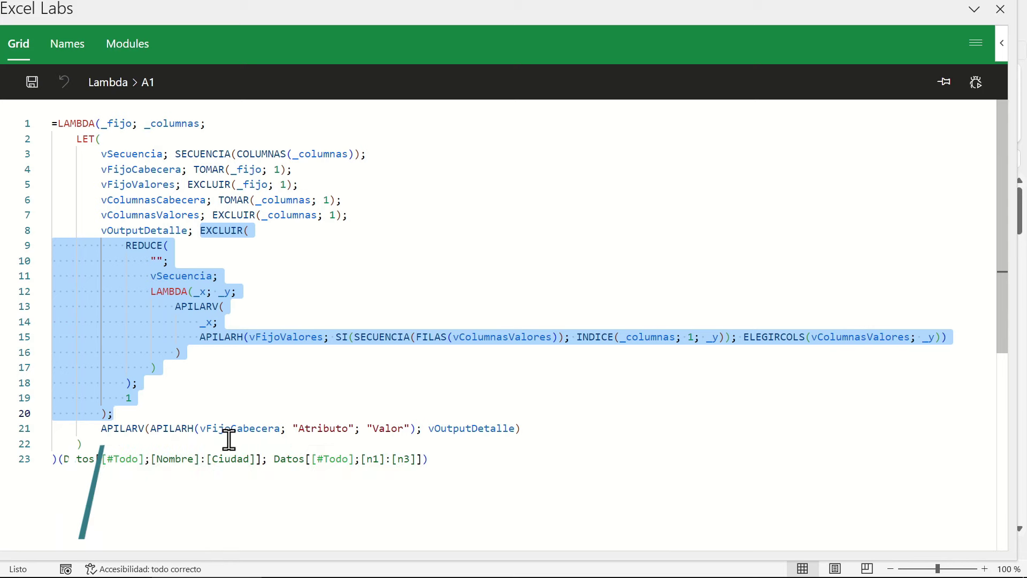
left_click(188, 428)
left_click_drag(98, 428, 542, 428)
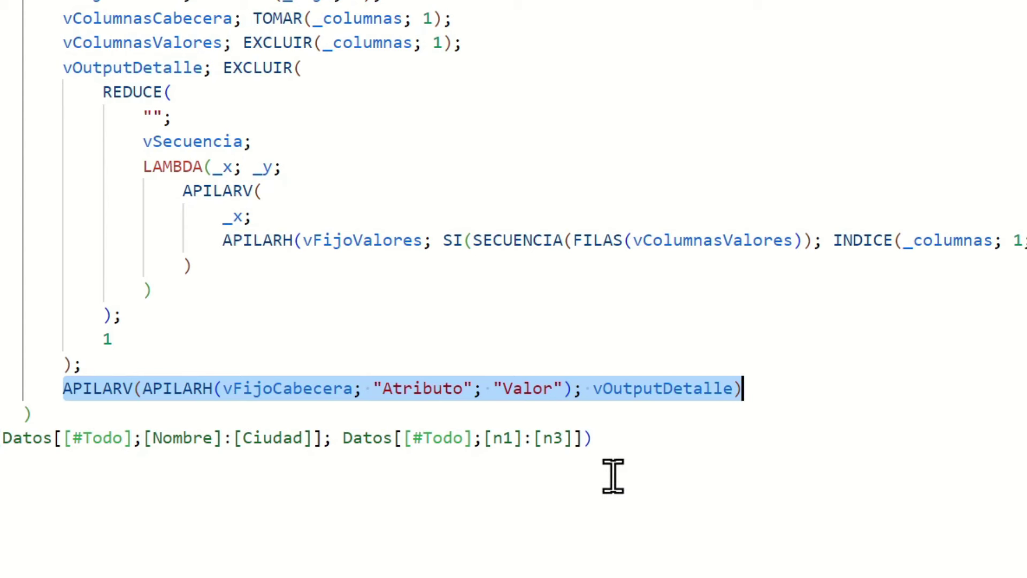
left_click(621, 440)
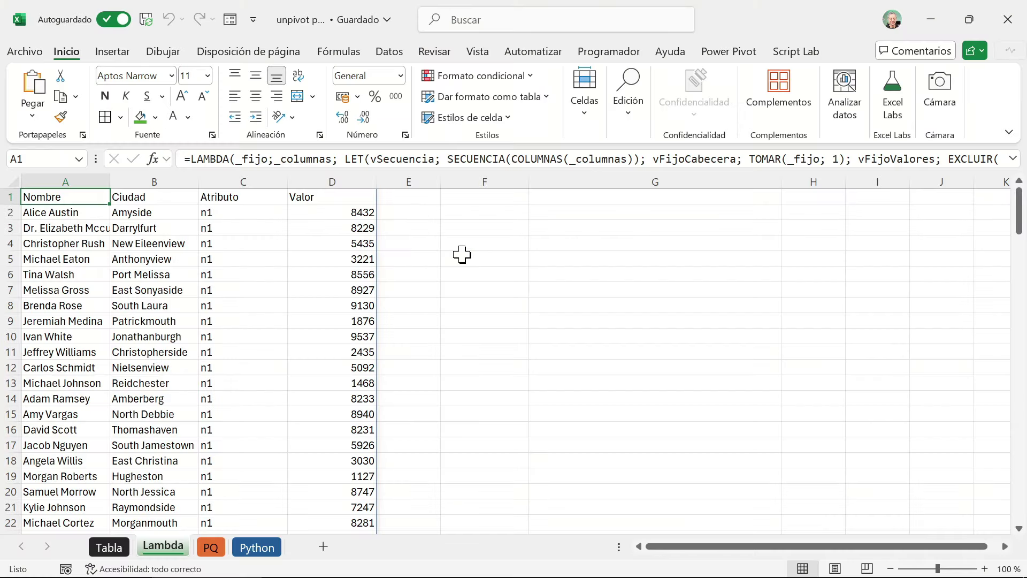
- Copy the LAMBDA definition, without its arguments, from the expanded formula bar
key("ctrl+shift+u")
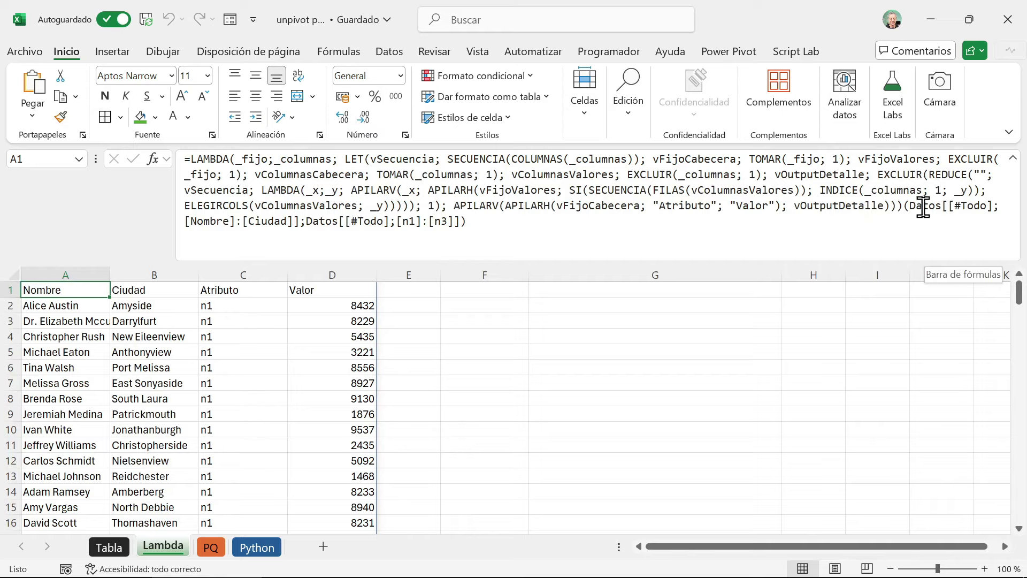
left_click_drag(903, 204, 109, 134)
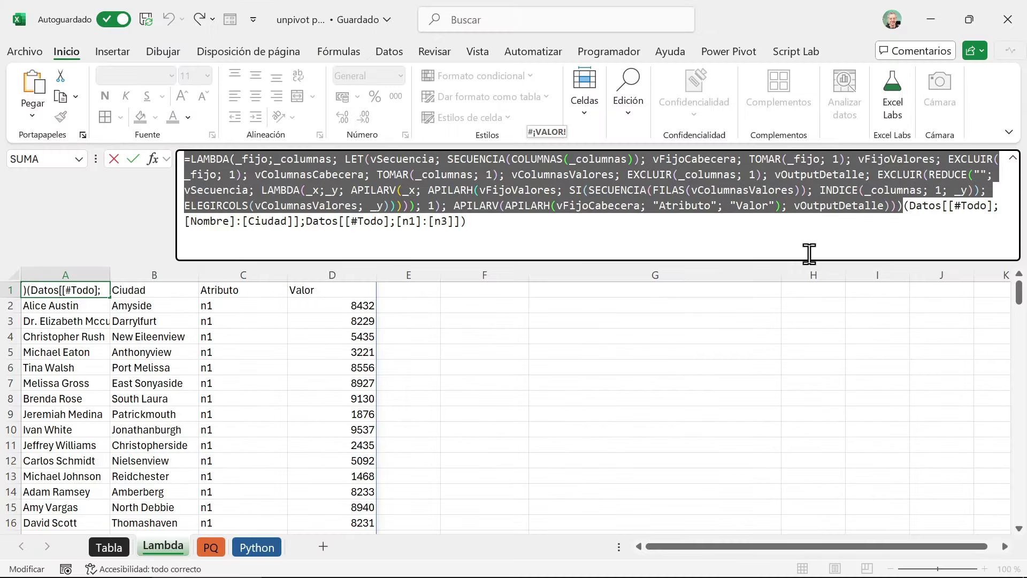
key("Escape")
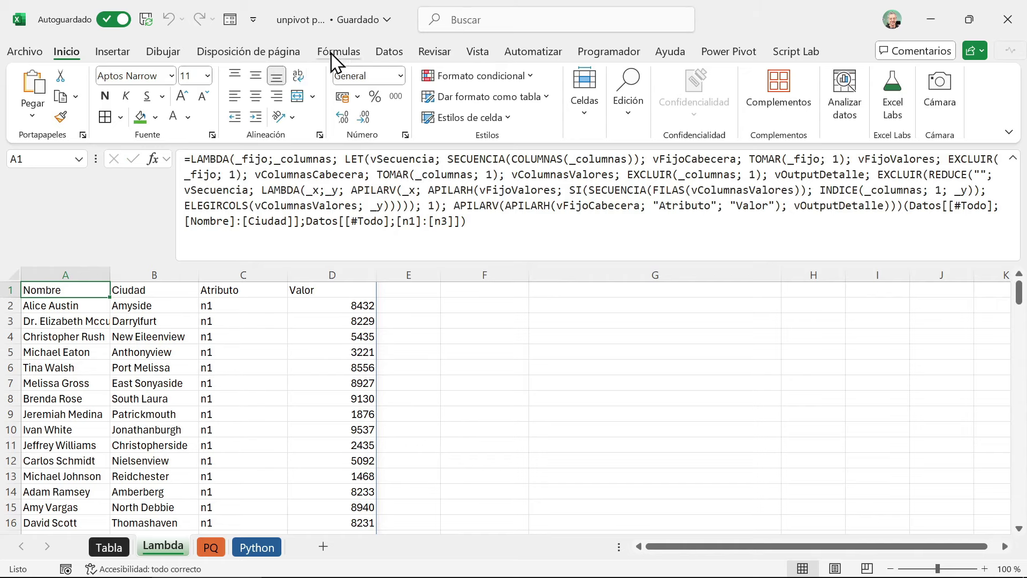
- Define the workbook name UNPIVOTAR whose Se refiere a holds the copied LAMBDA
left_click(335, 53)
left_click(529, 93)
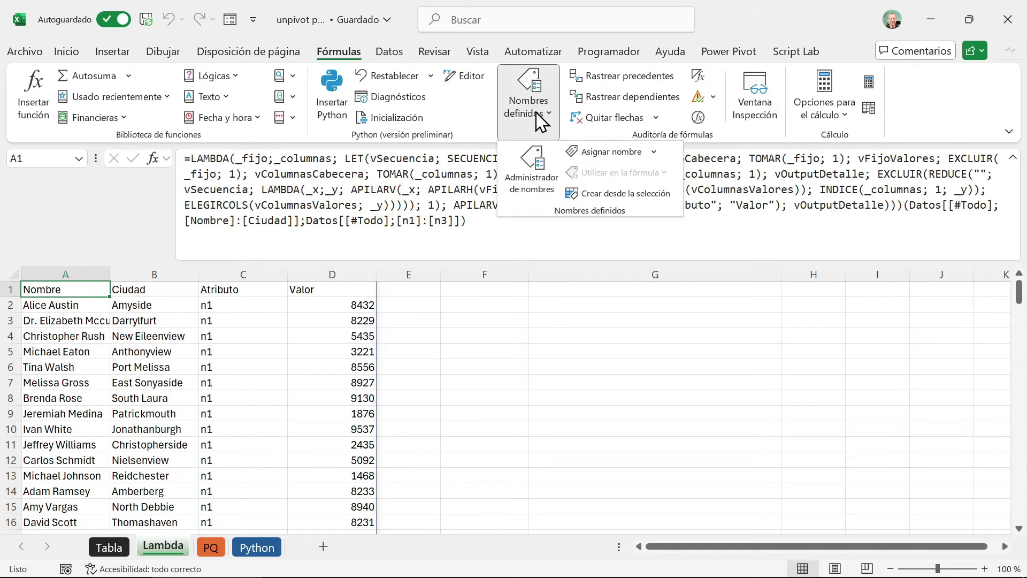
left_click(611, 152)
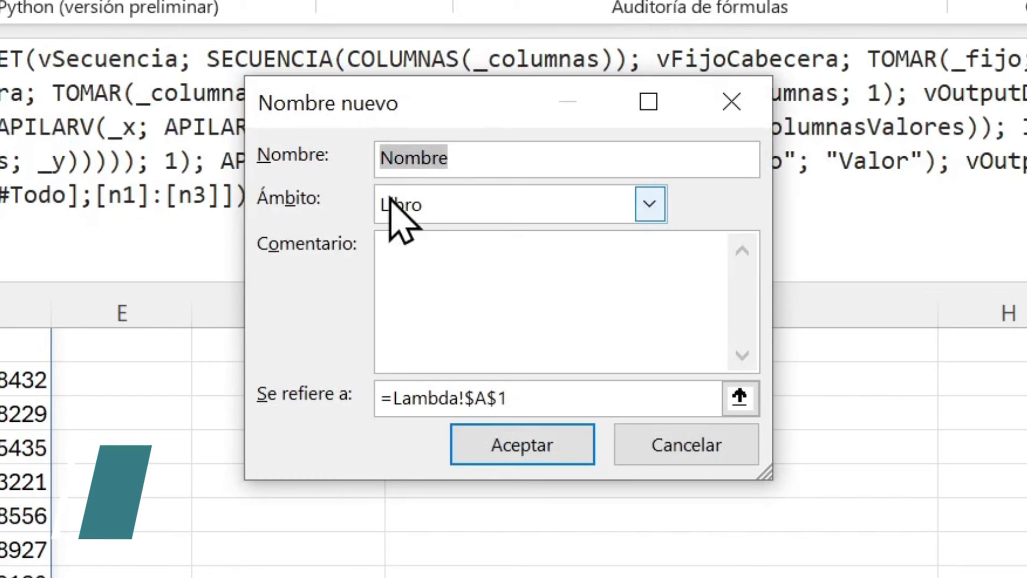
key("BackSpace")
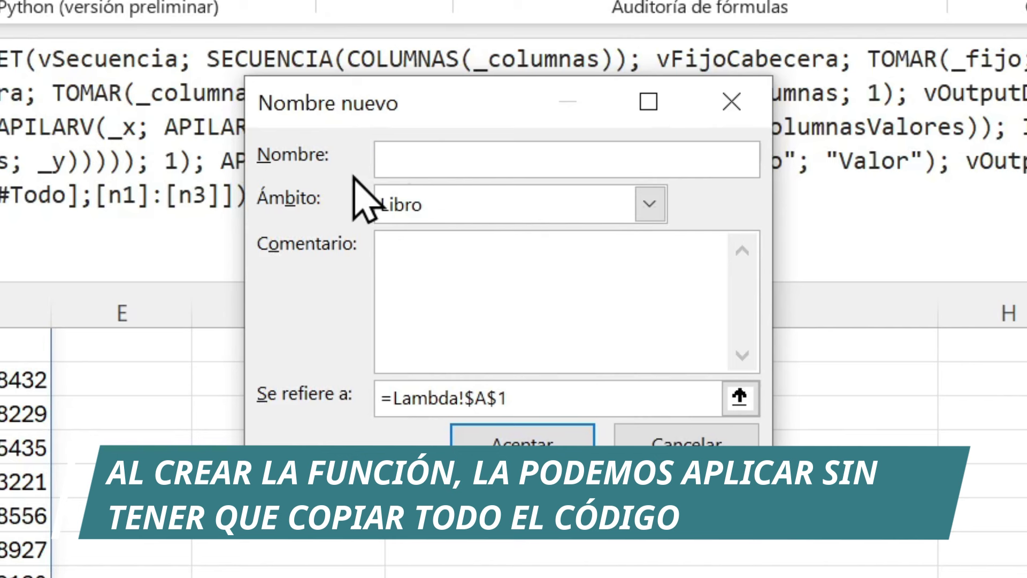
type("UNPI")
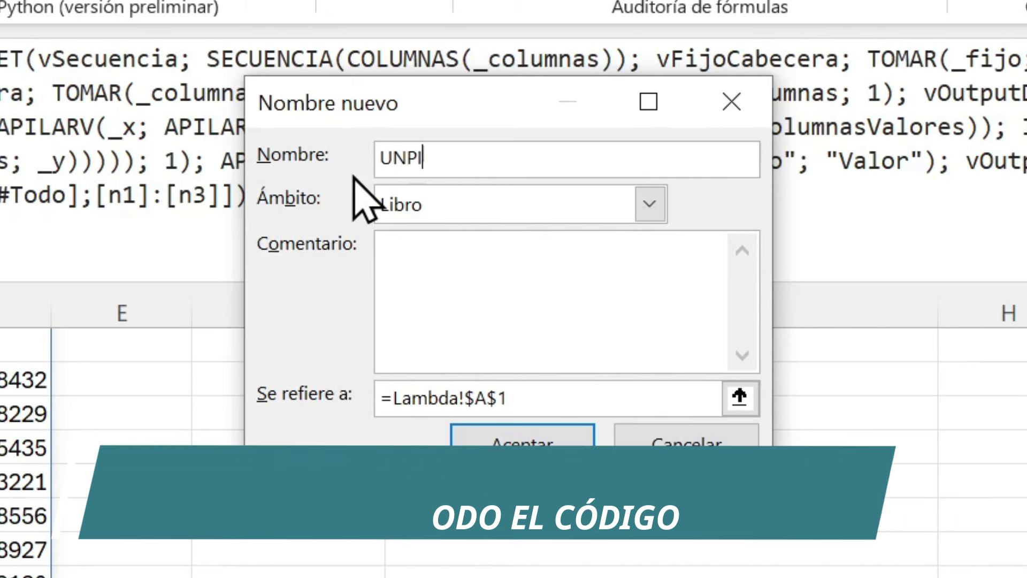
type("VOTAR")
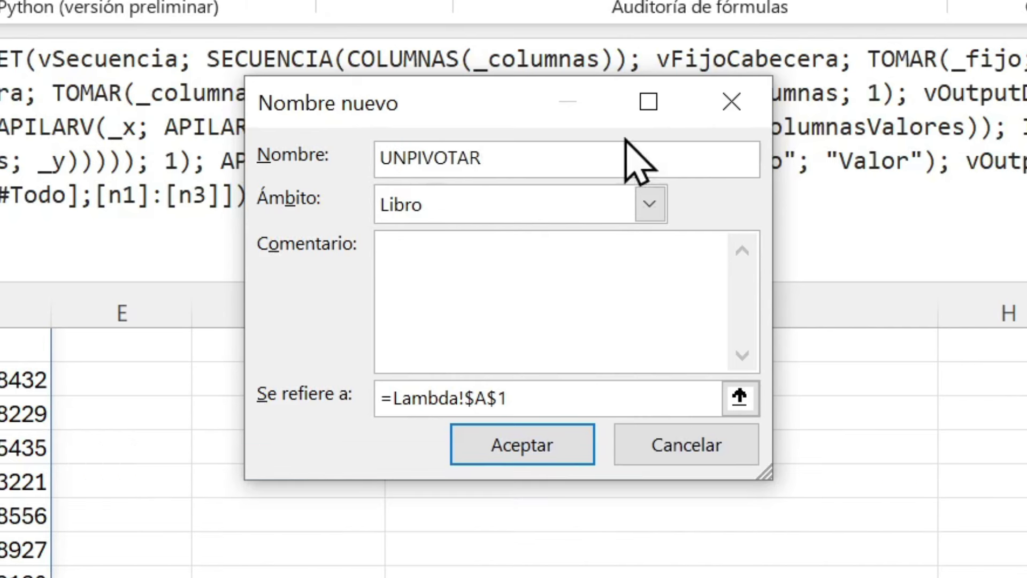
left_click(492, 399)
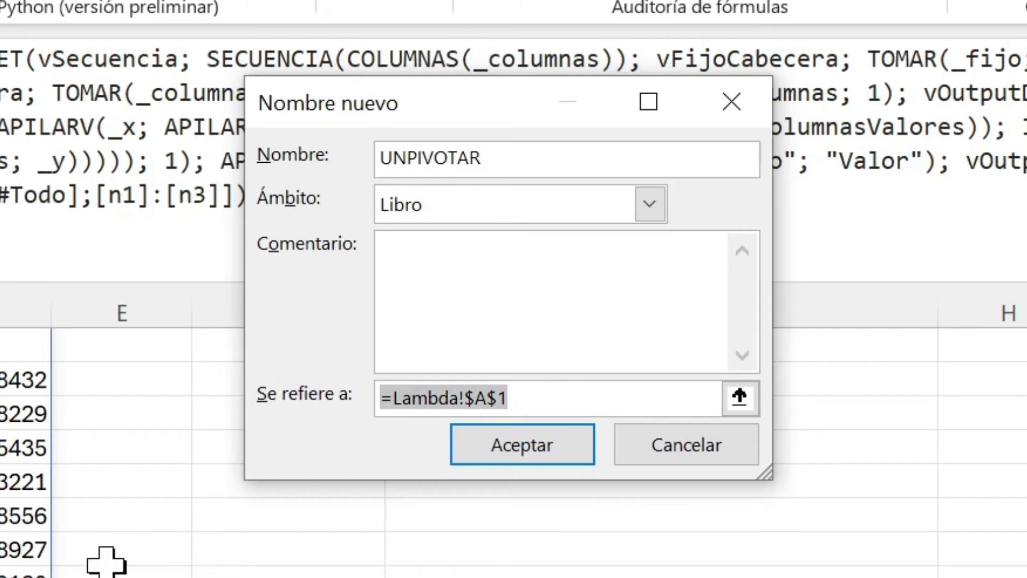
key("ctrl+v")
left_click(533, 445)
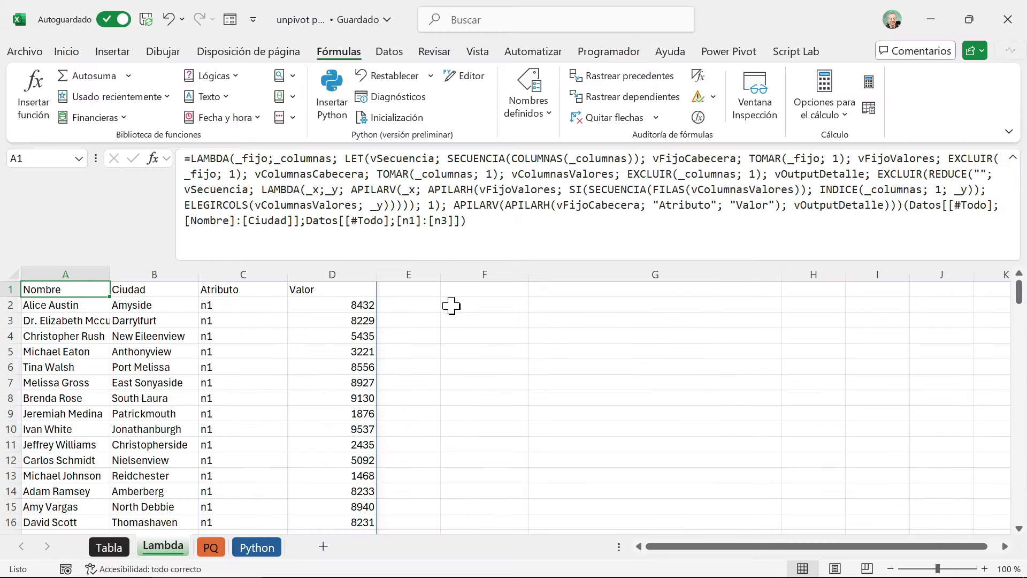
- In Tabla!K2 enter =UNPIVOTAR(Datos[[#Todo];[Nombre]:[Ciudad]];Datos[[#Todo];[n1]:[n3]])
left_click(110, 548)
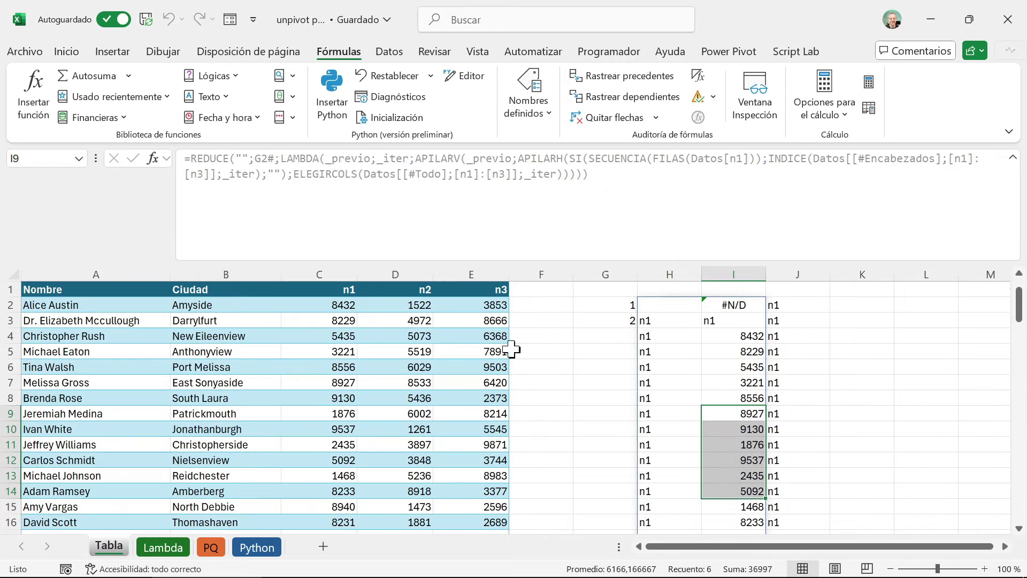
left_click(864, 306)
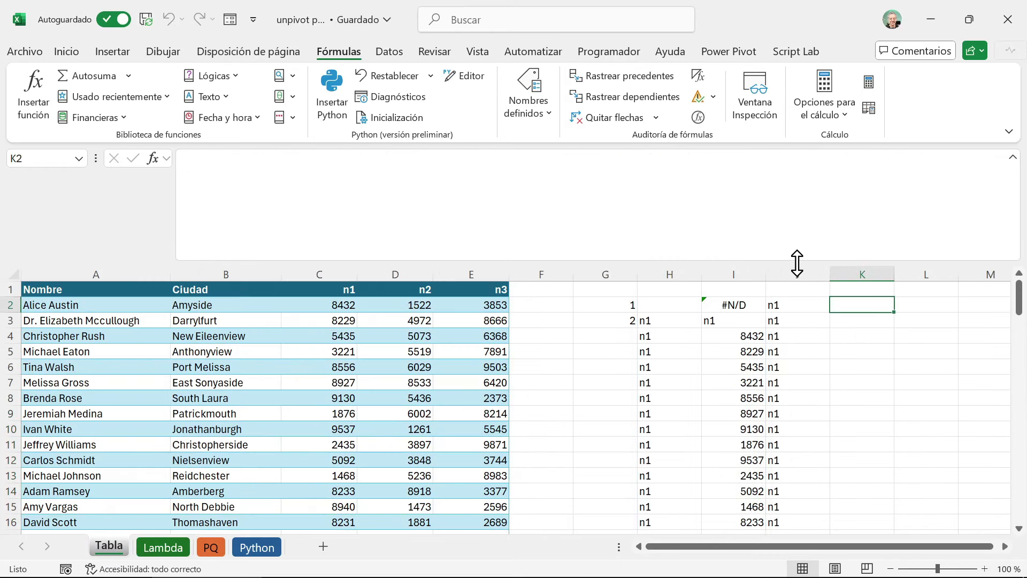
left_click_drag(797, 263, 830, 156)
type("=")
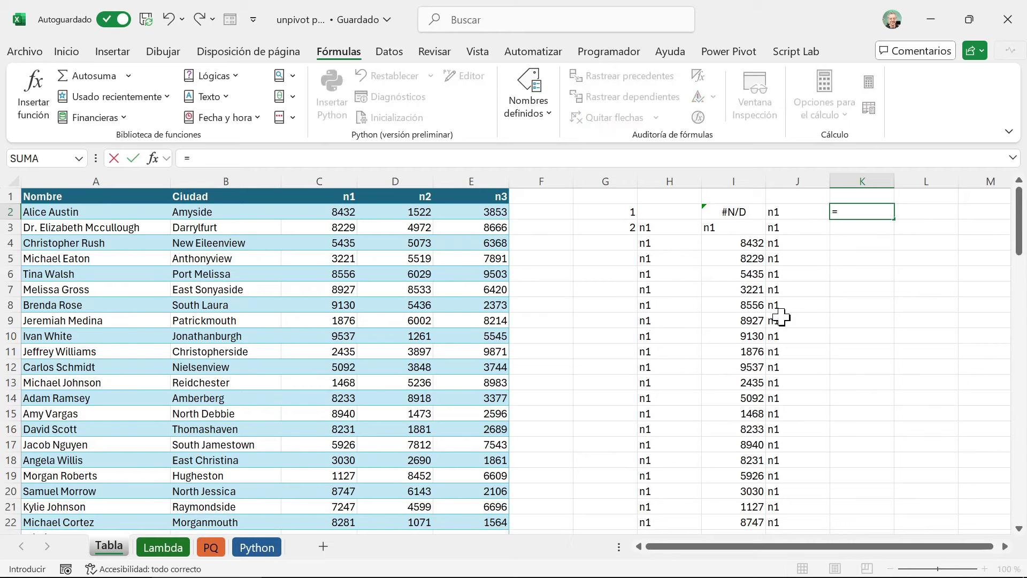
type("UNP")
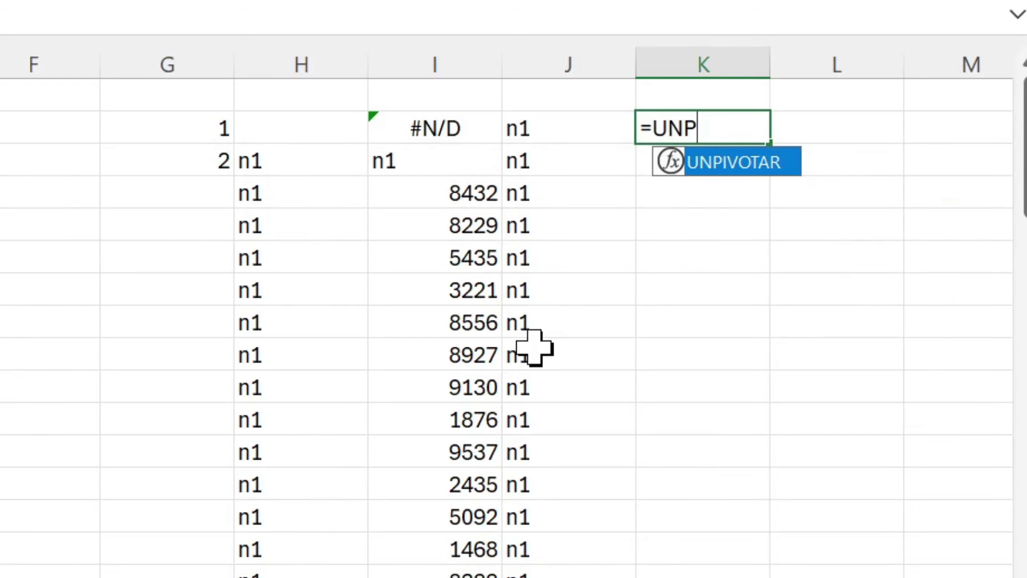
key("Tab")
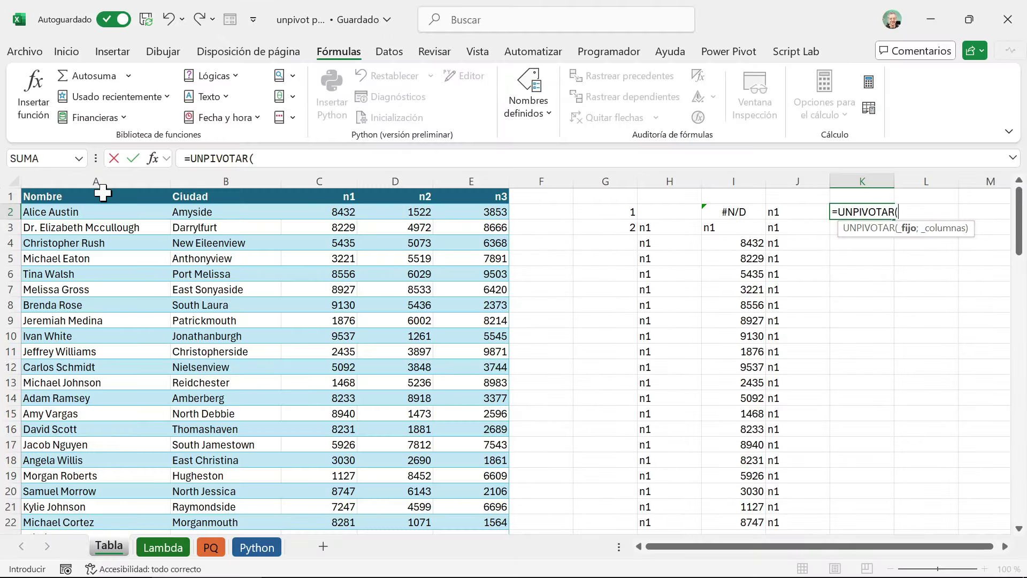
mouse_move(102, 192)
left_mouse_down()
mouse_move(281, 521)
mouse_move(262, 494)
left_mouse_up()
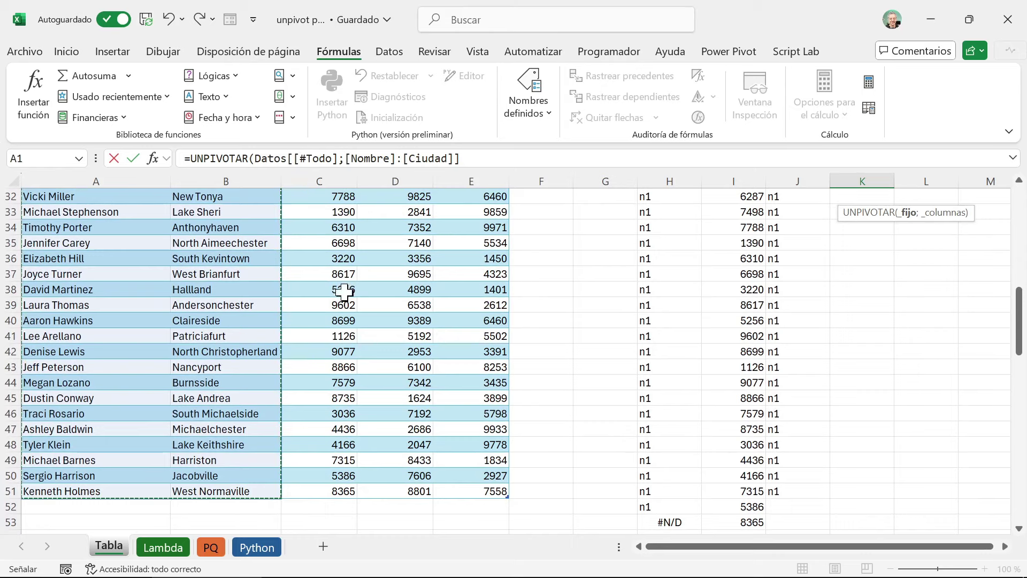
left_click(473, 161)
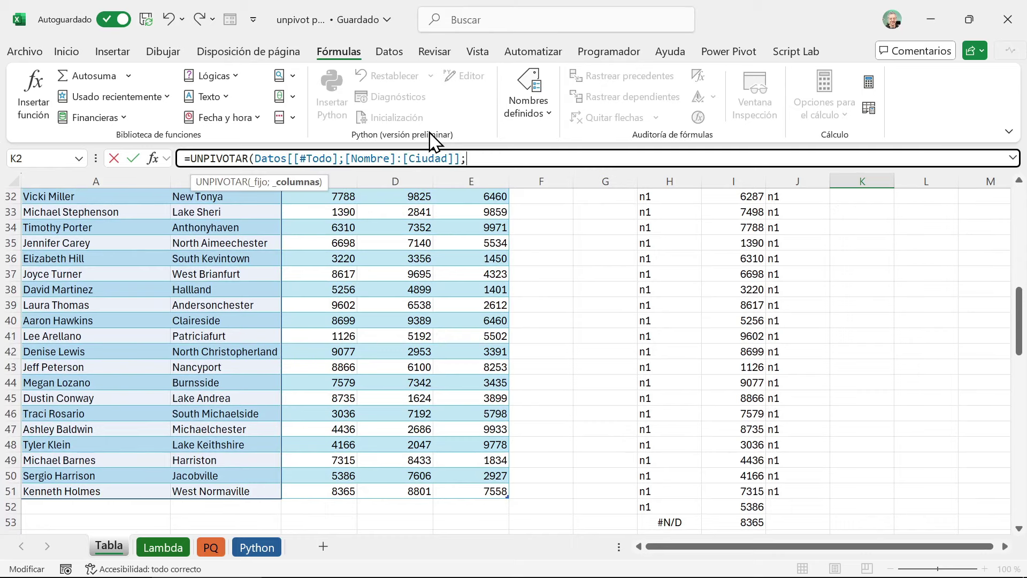
left_click_drag(487, 495, 316, 40)
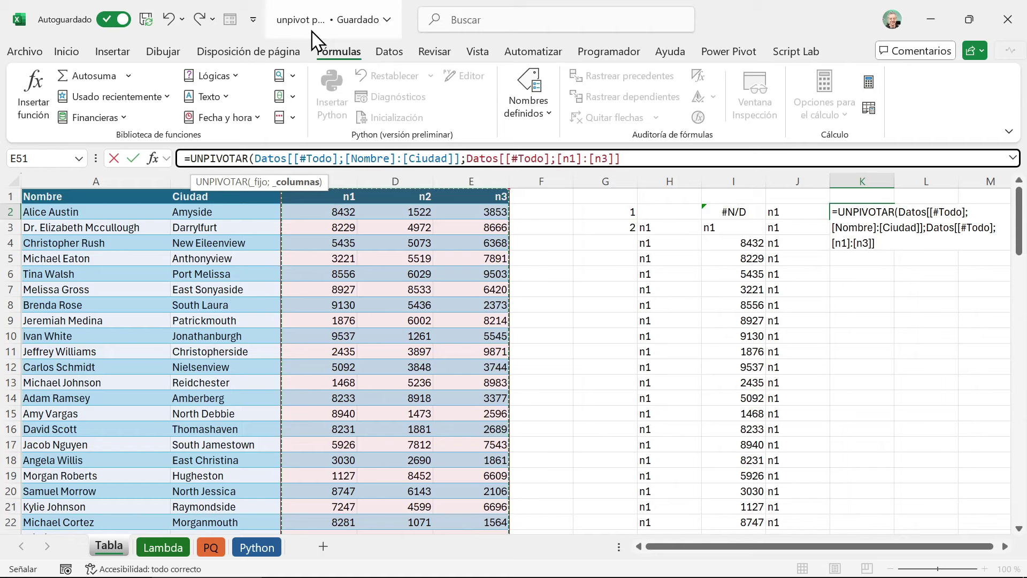
type(")")
key("Return")
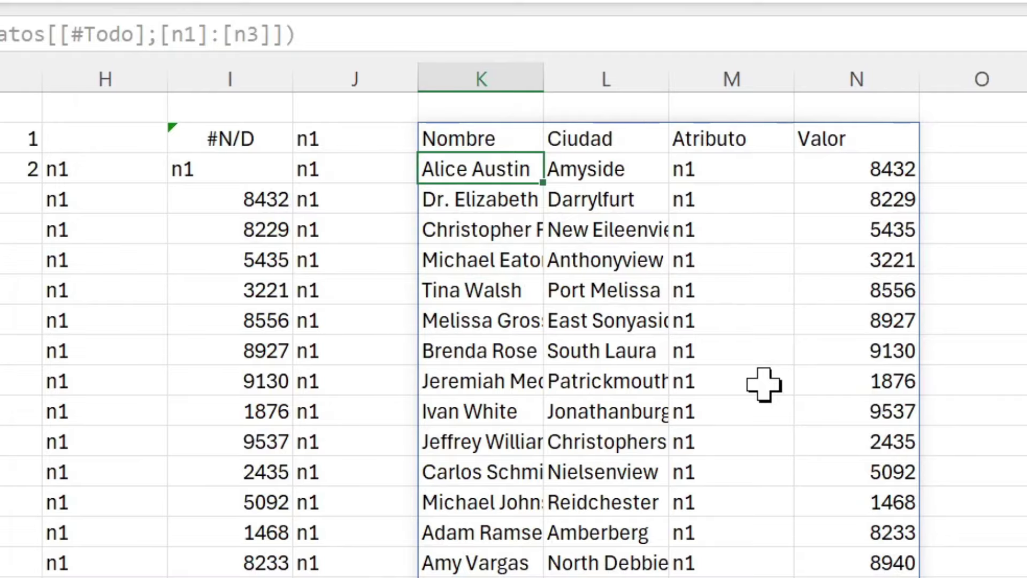
scroll(569, 325, "down", 2)
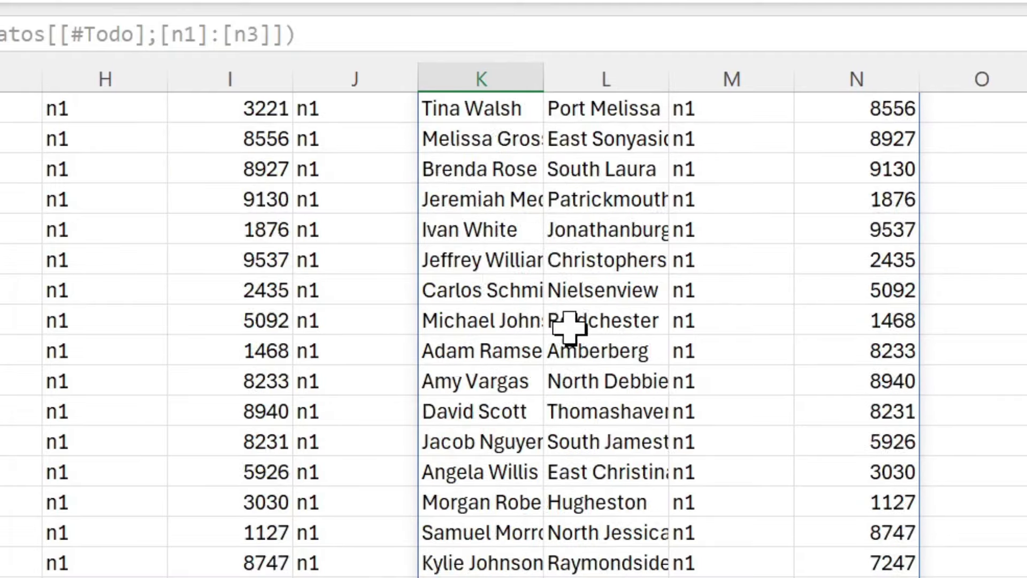
scroll(574, 334, "down", 11)
scroll(573, 334, "down", 6)
scroll(584, 342, "down", 4)
scroll(584, 342, "down", 1)
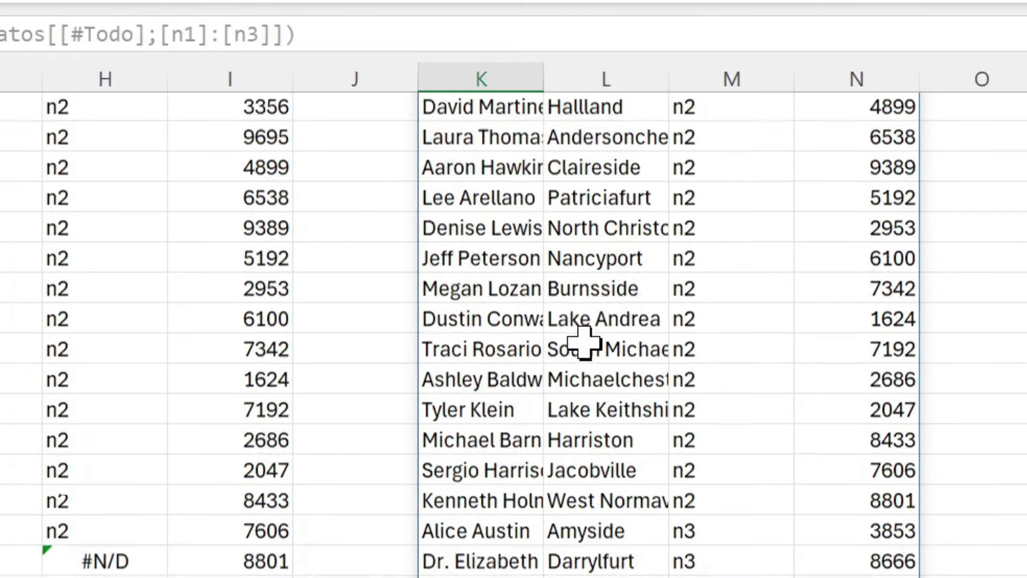
scroll(584, 342, "down", 4)
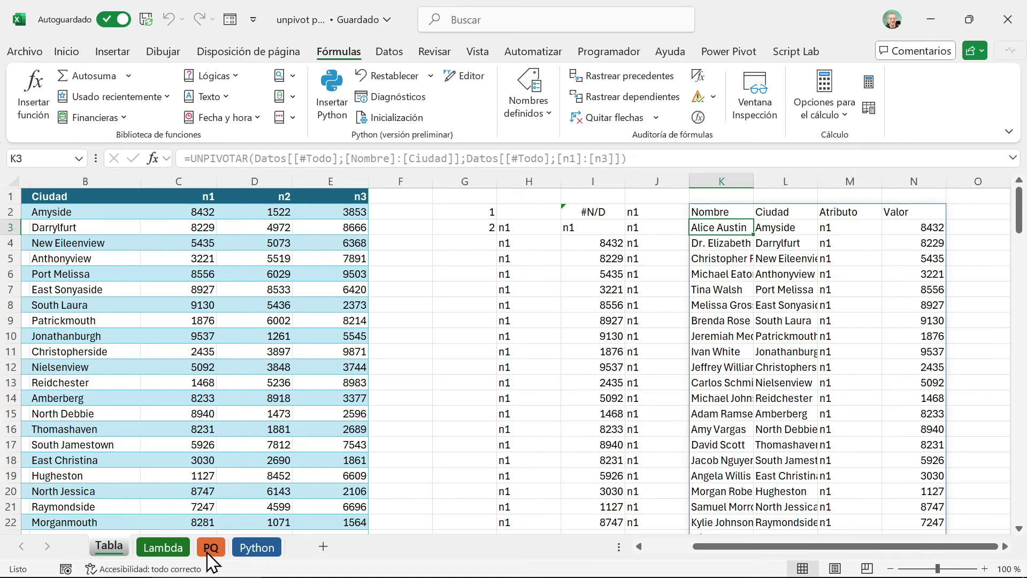
- Delete the PQ sheet, then return to Tabla with a Datos table cell selected
left_click(163, 551)
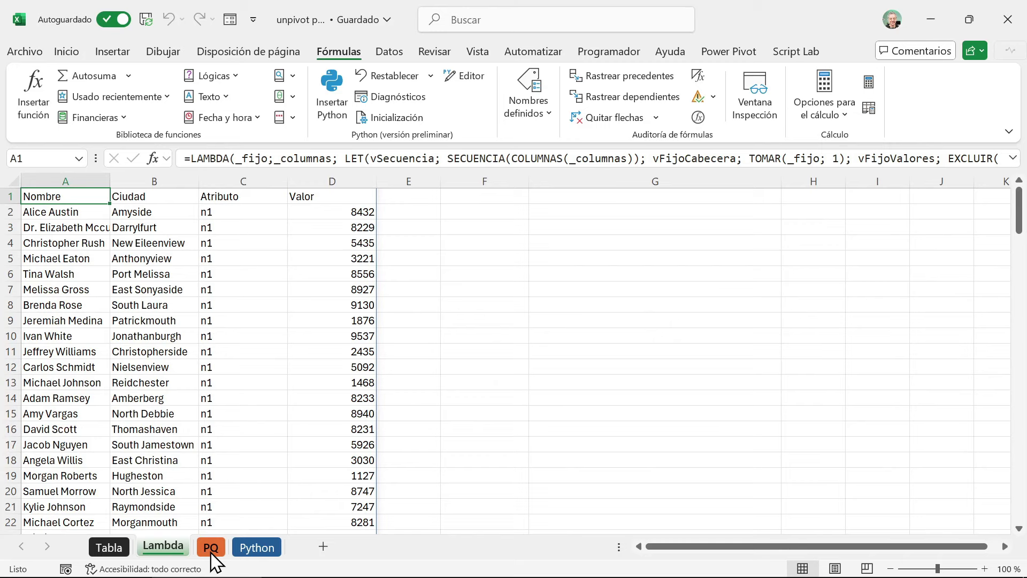
left_click(208, 552)
left_click(207, 262)
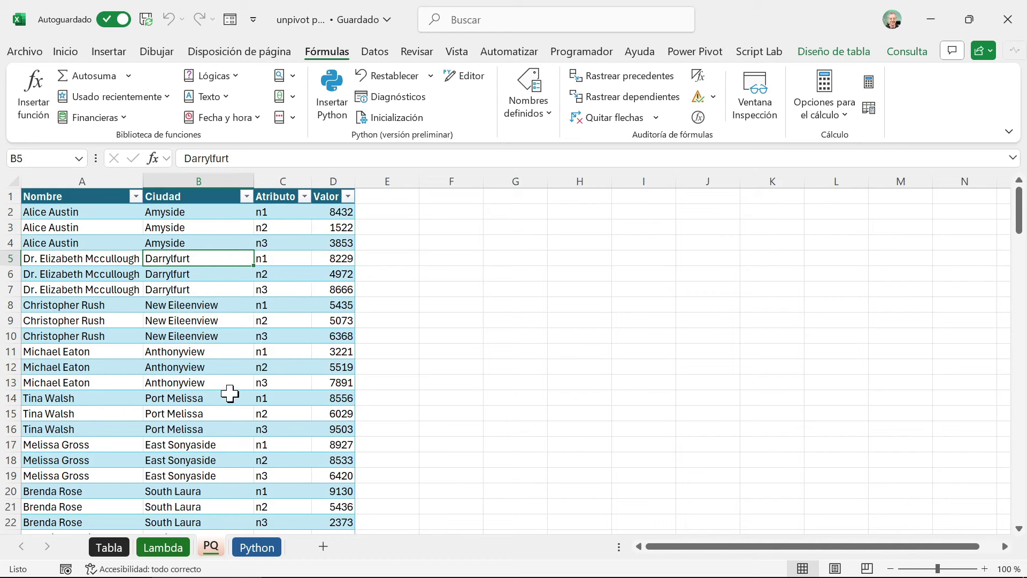
right_click(211, 547)
left_click(291, 289)
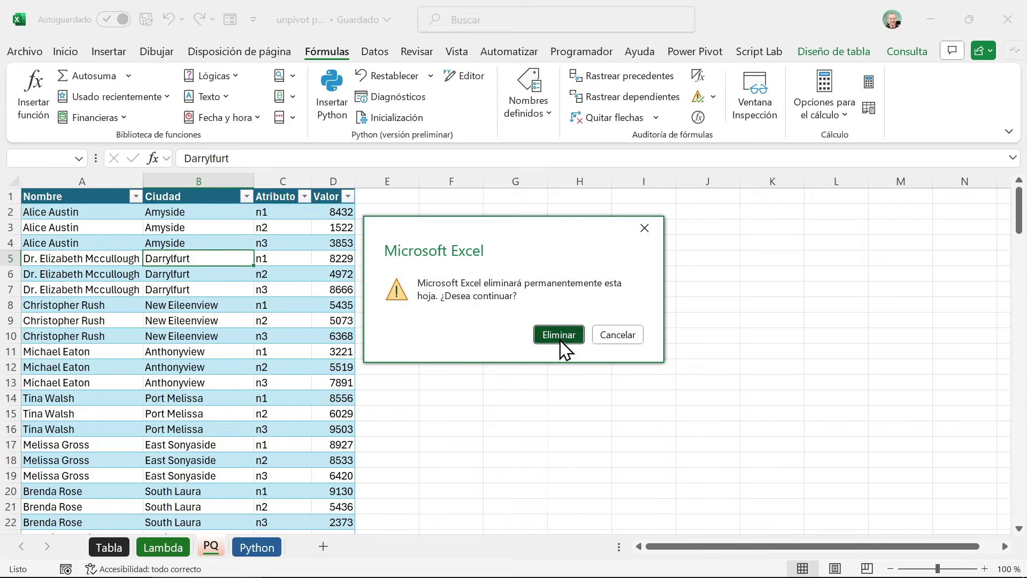
left_click(559, 335)
left_click(112, 546)
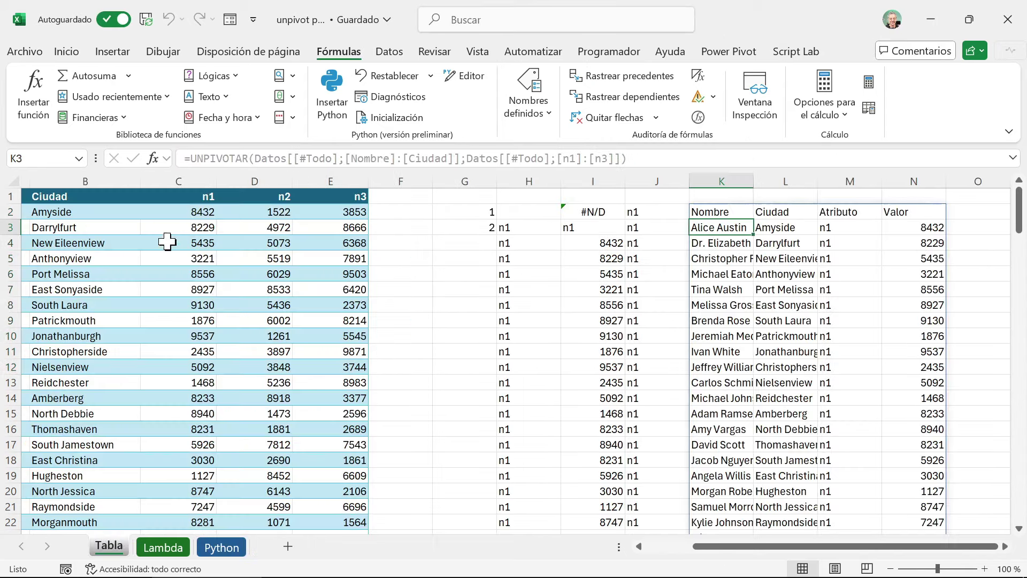
left_click(166, 228)
- Load the Datos table into Power Query Editor with De una tabla o rango
left_click(404, 53)
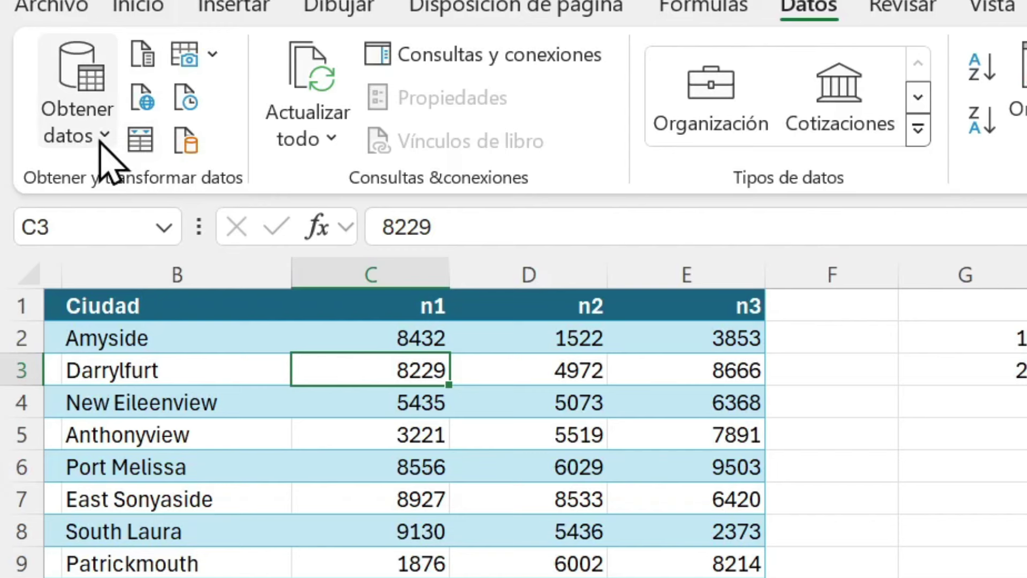
left_click(136, 147)
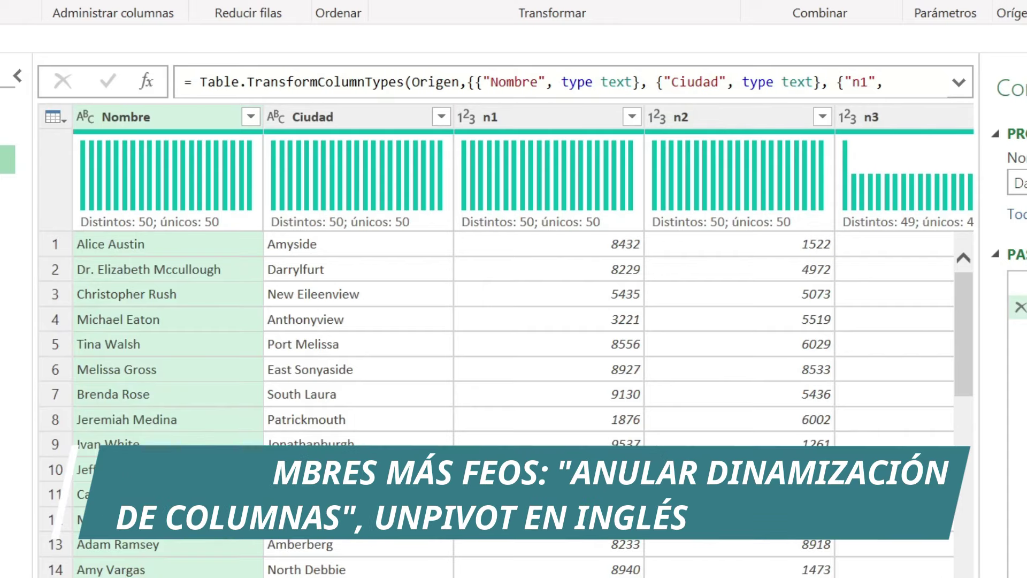
- Unpivot columns n1–n3 into Atributo/Valor rows, then close the editor keeping the changes
scroll(866, 436, "right", 2)
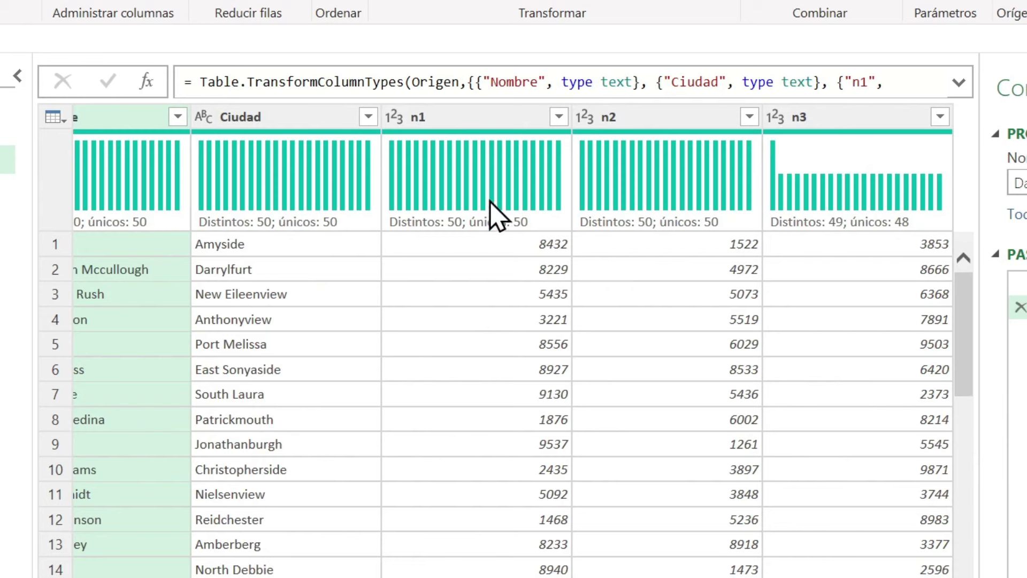
left_click(470, 173)
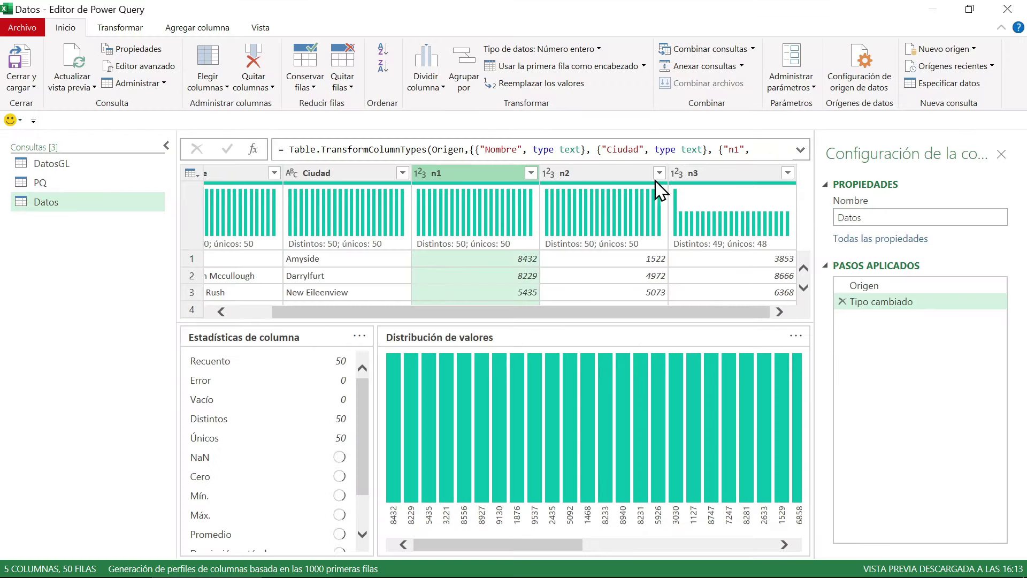
left_click(727, 176, "shift")
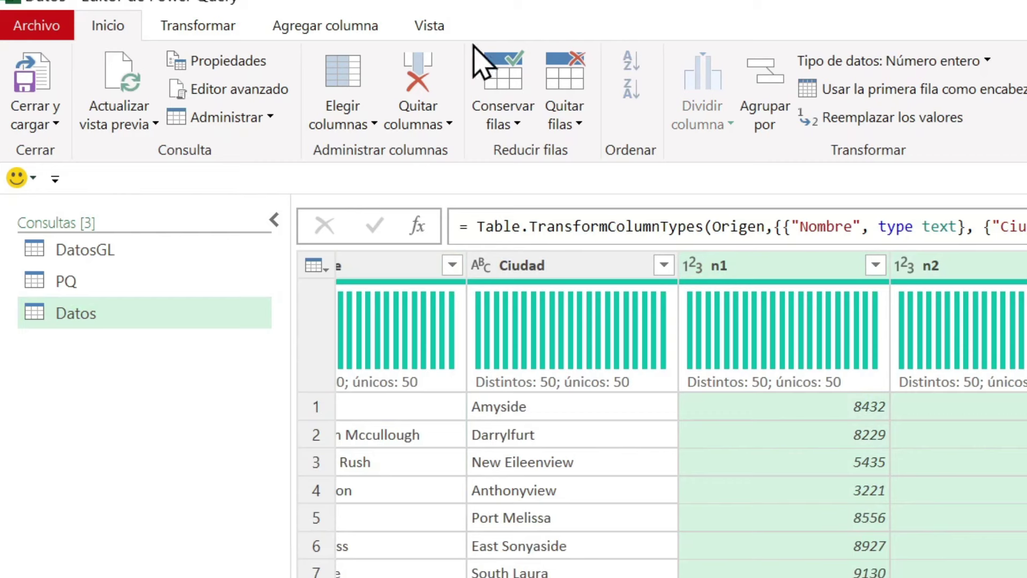
left_click(214, 30)
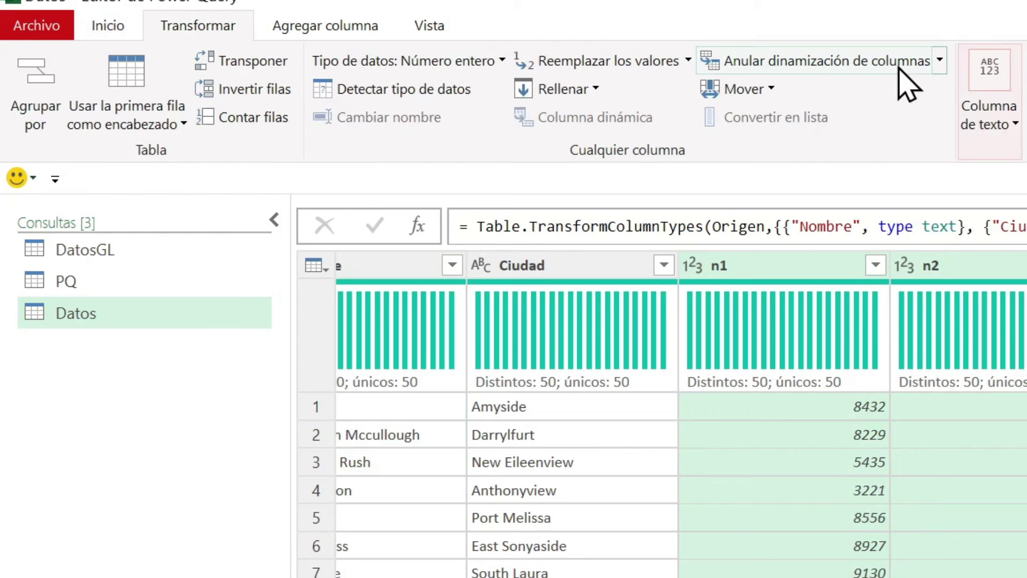
left_click(862, 72)
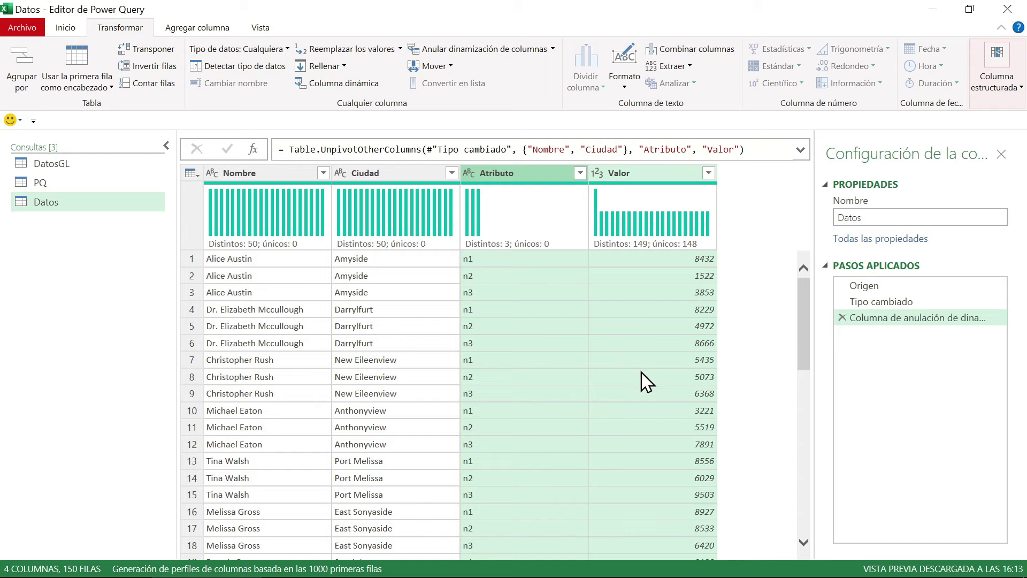
left_click(1007, 9)
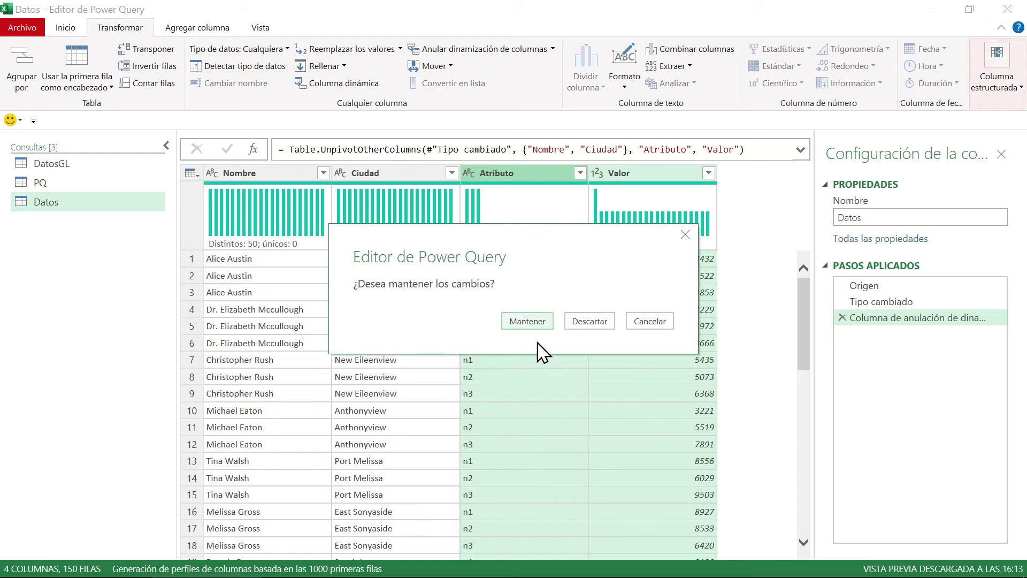
left_click(536, 321)
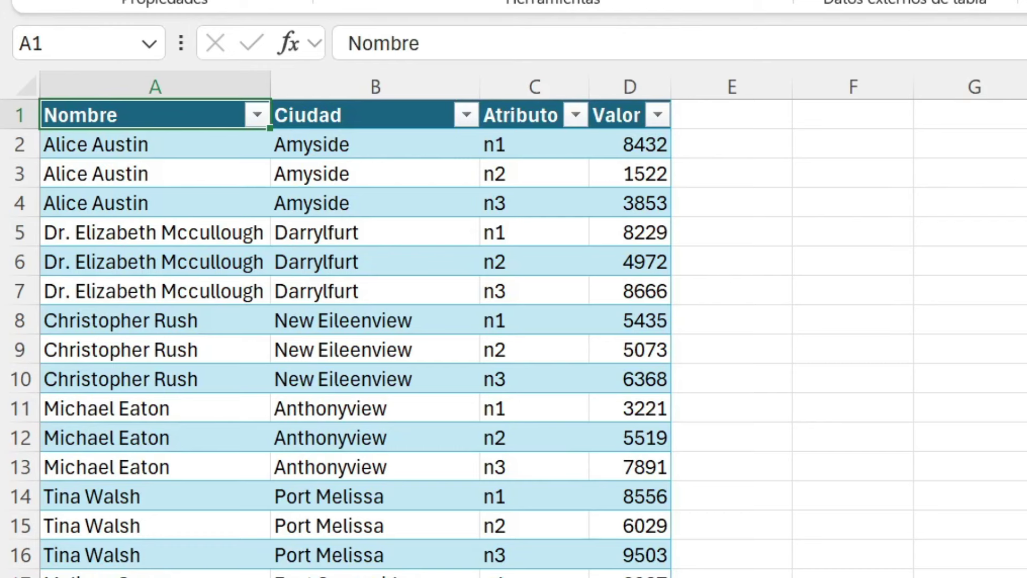
- Check values in the loaded 150-row Datos sheet, then move to the empty Python sheet
left_click(184, 367)
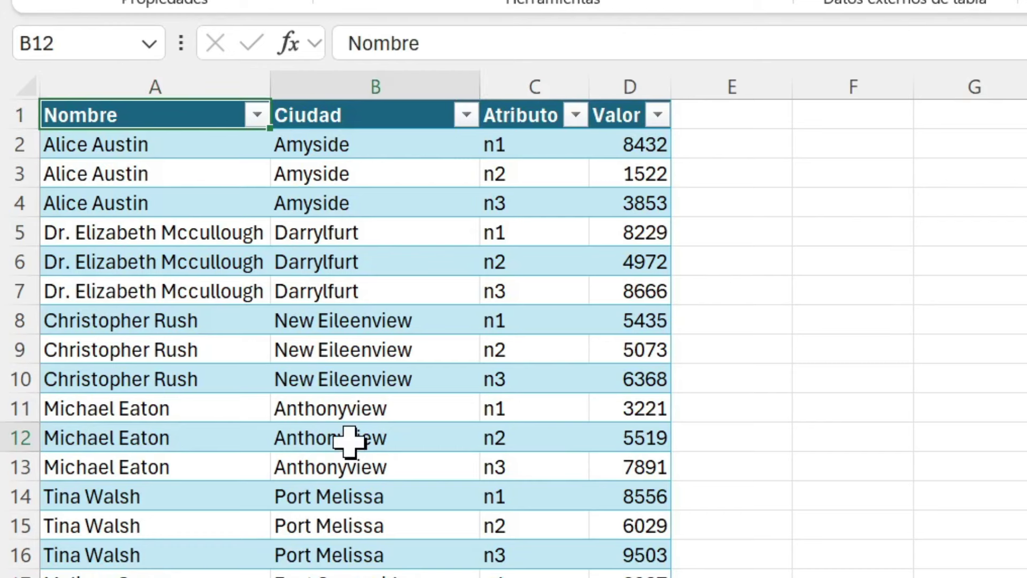
left_click(455, 280)
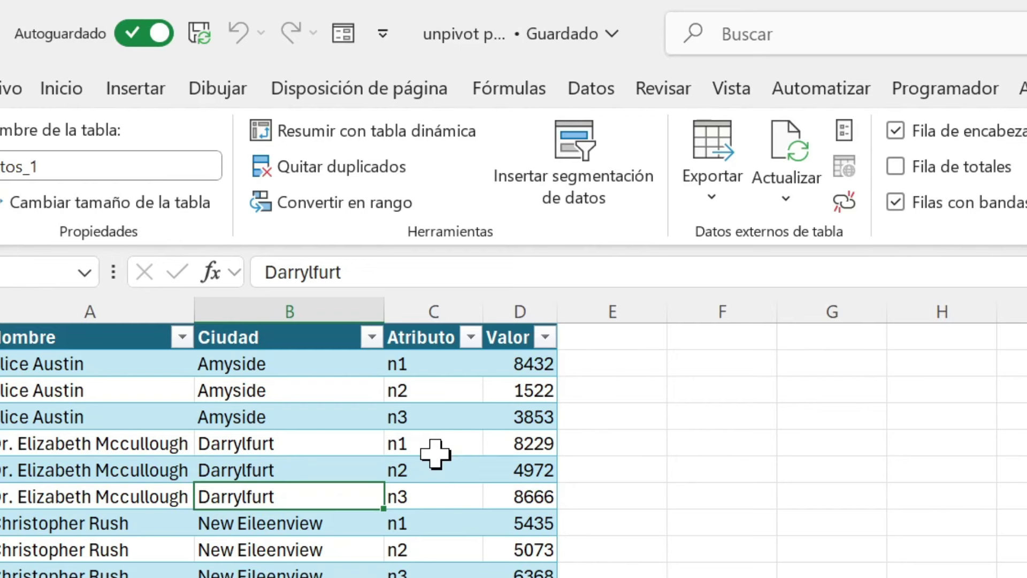
left_click(435, 453)
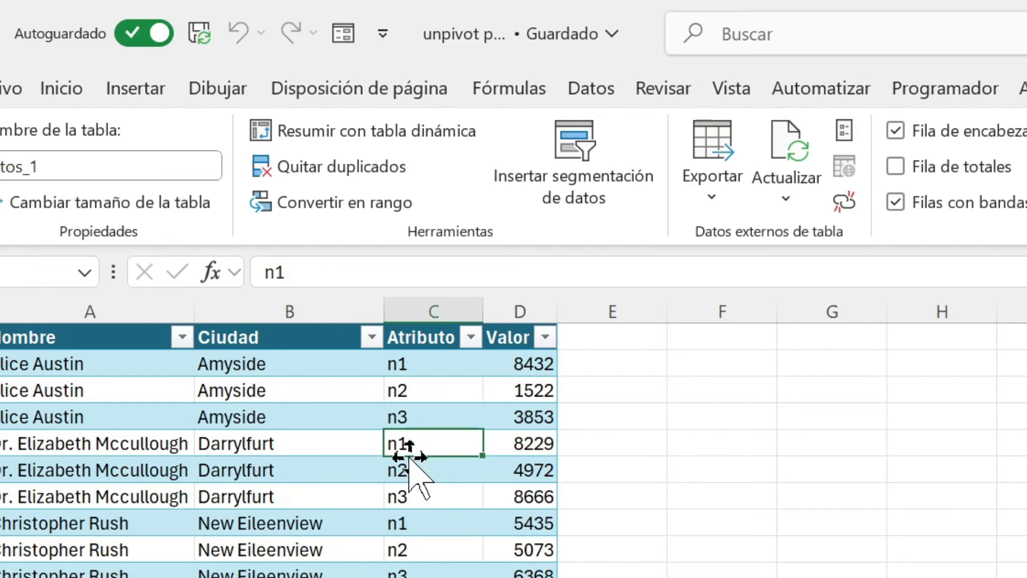
left_click(578, 89)
left_click(298, 459)
right_click(298, 457)
key("Escape")
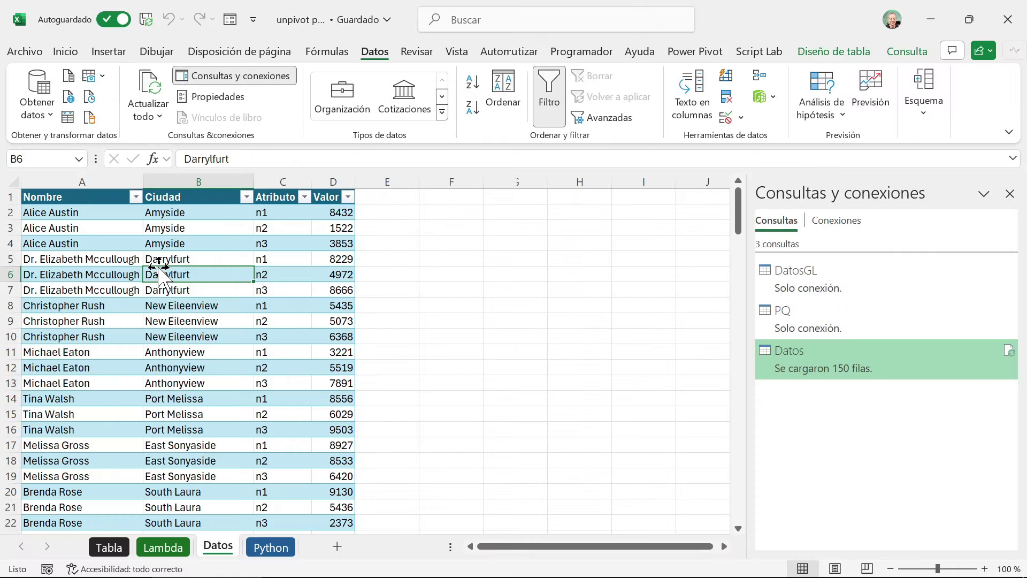
key("ctrl+Page_Down")
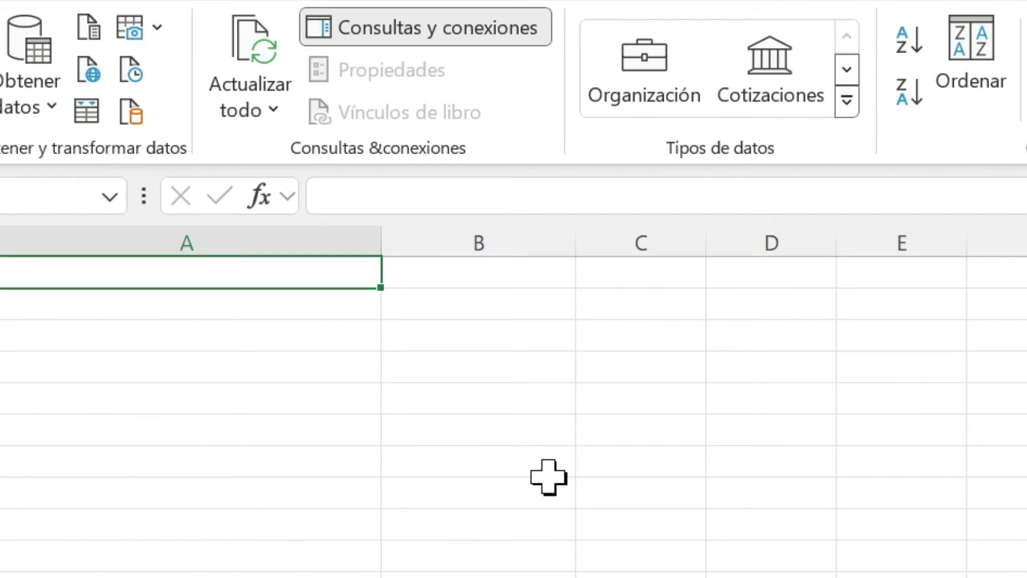
- Make A1 a Python cell reading xl("Datos[#Todo]", headers=True) from the Tabla sheet
type("=PY")
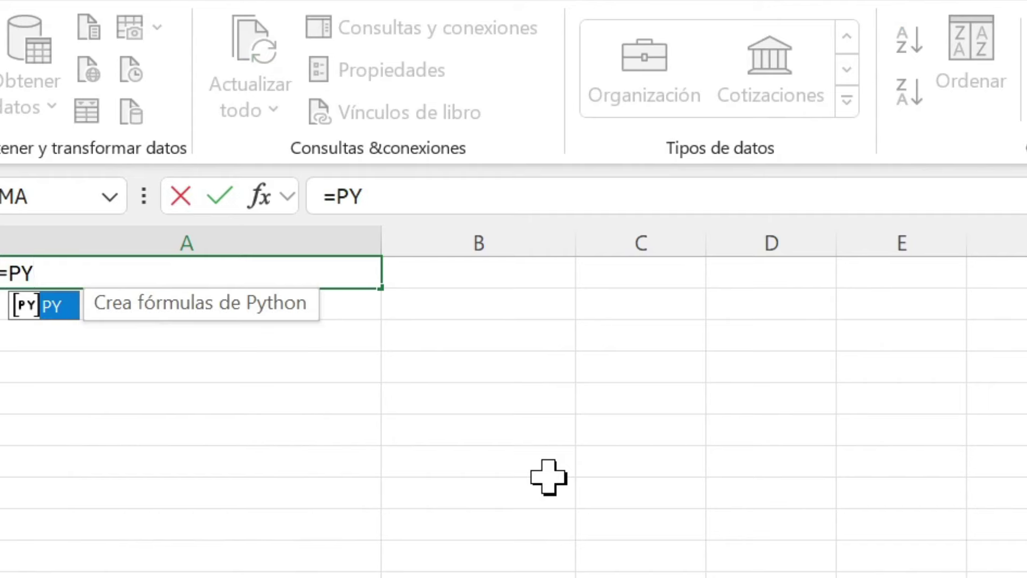
key("Tab")
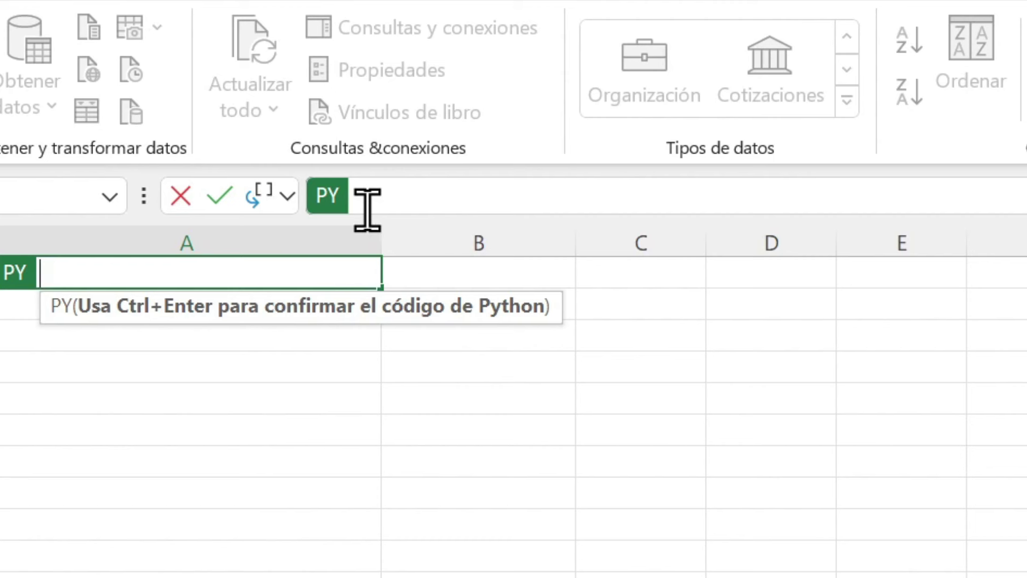
left_click(396, 199)
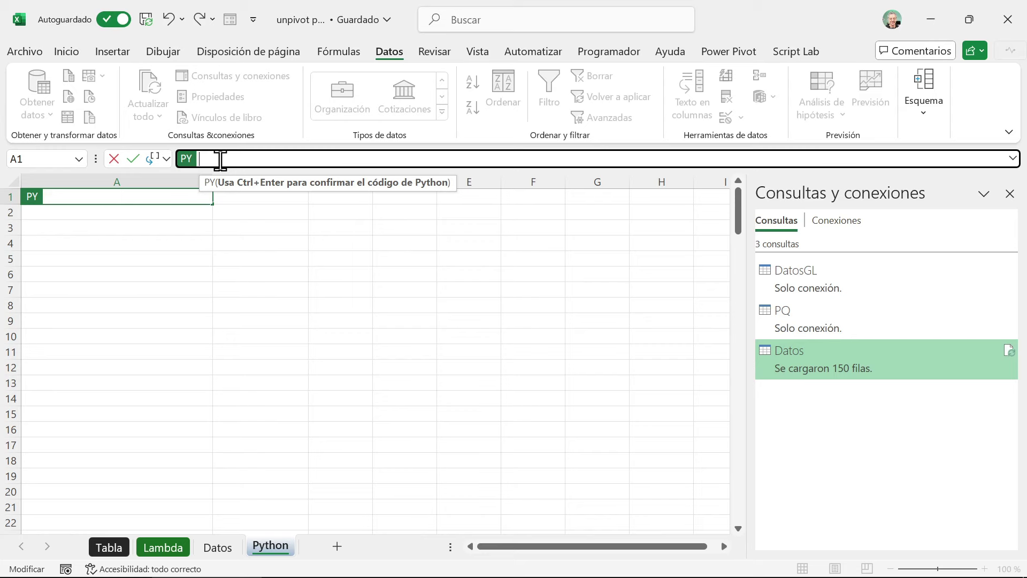
key("ctrl+shift+u")
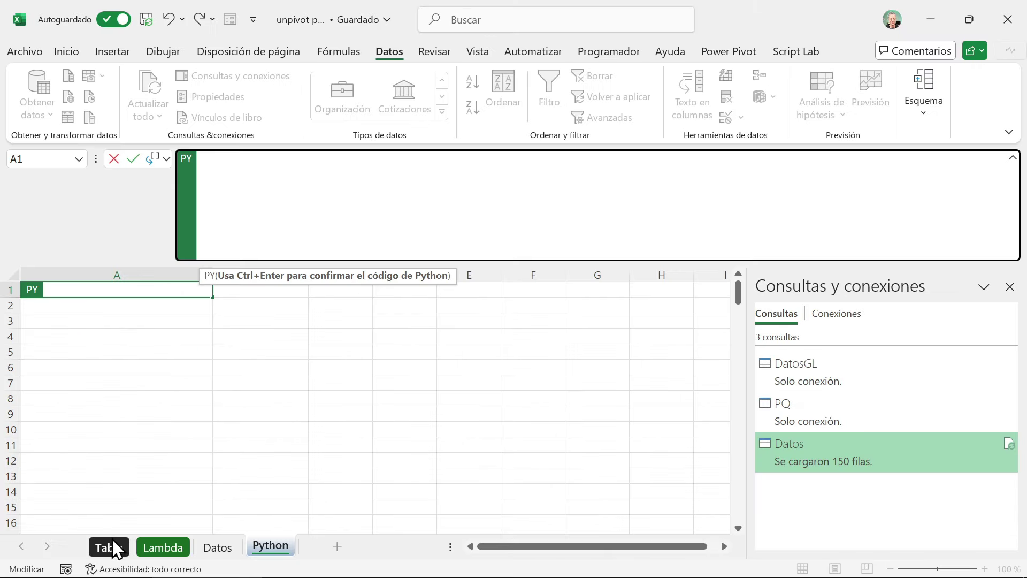
left_click(110, 546)
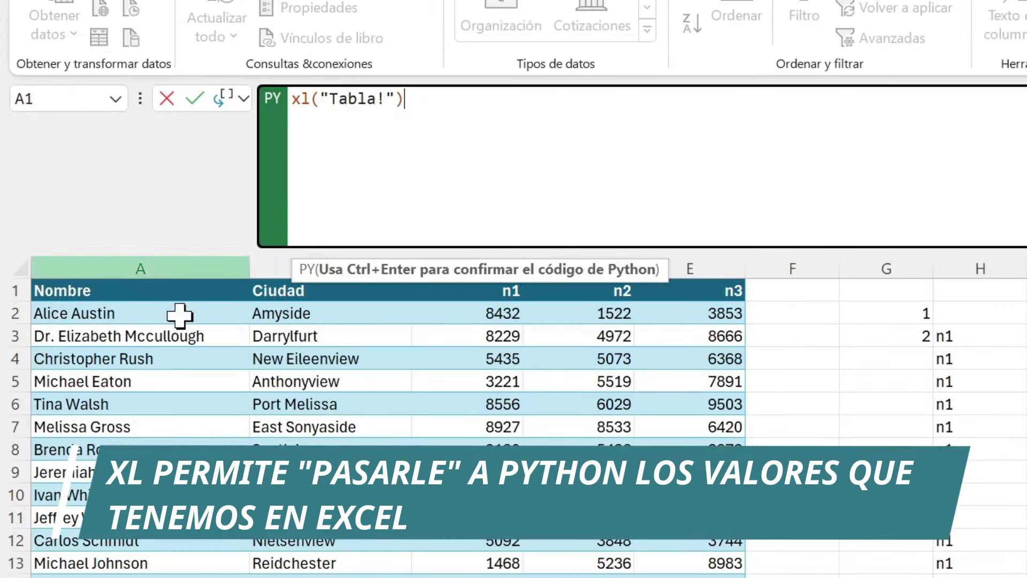
left_click_drag(103, 291, 658, 274)
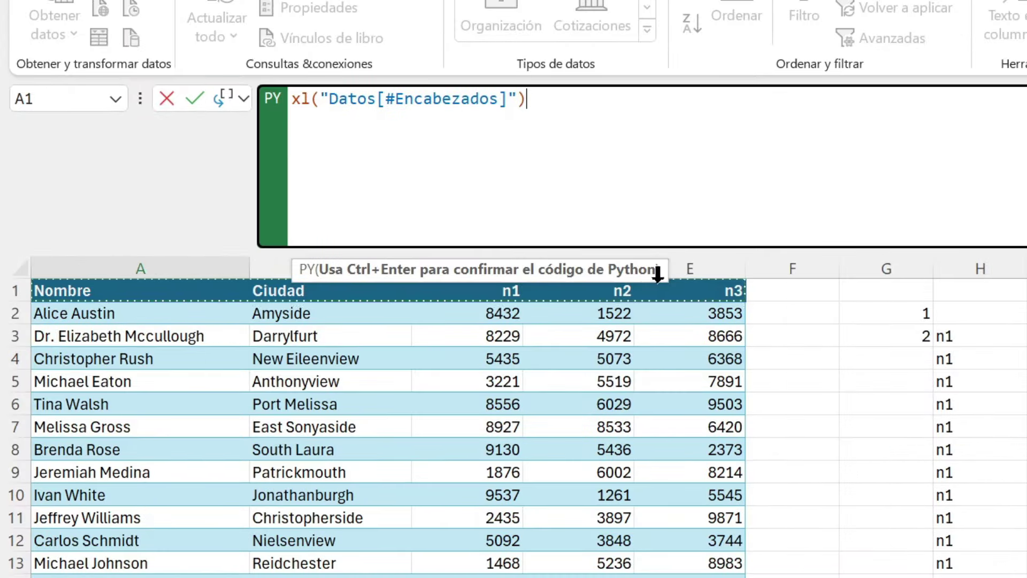
key("ctrl+shift+Down")
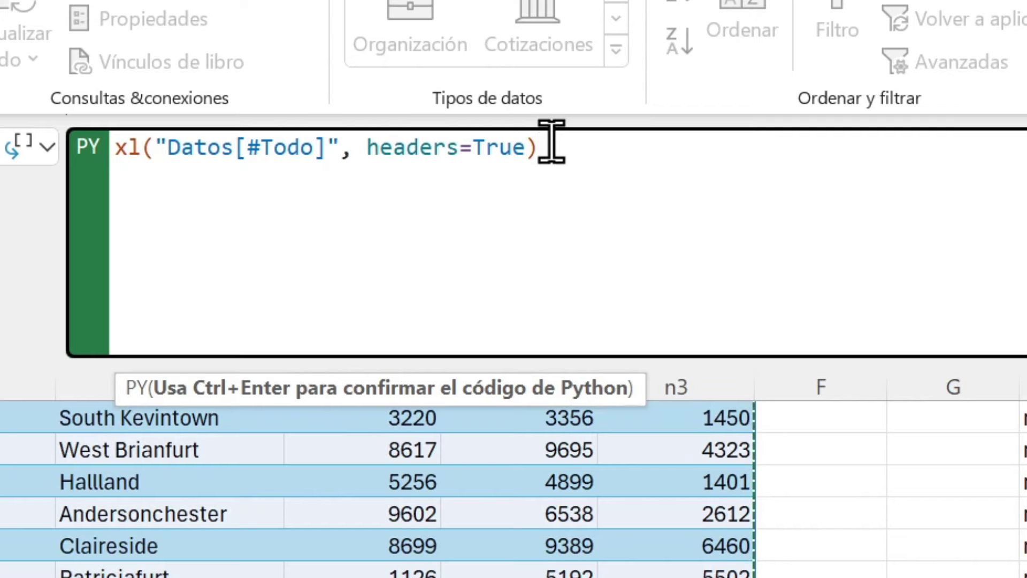
- Run the Python cell and preview its 50x5 DataFrame, then reopen the code
key("ctrl+Return")
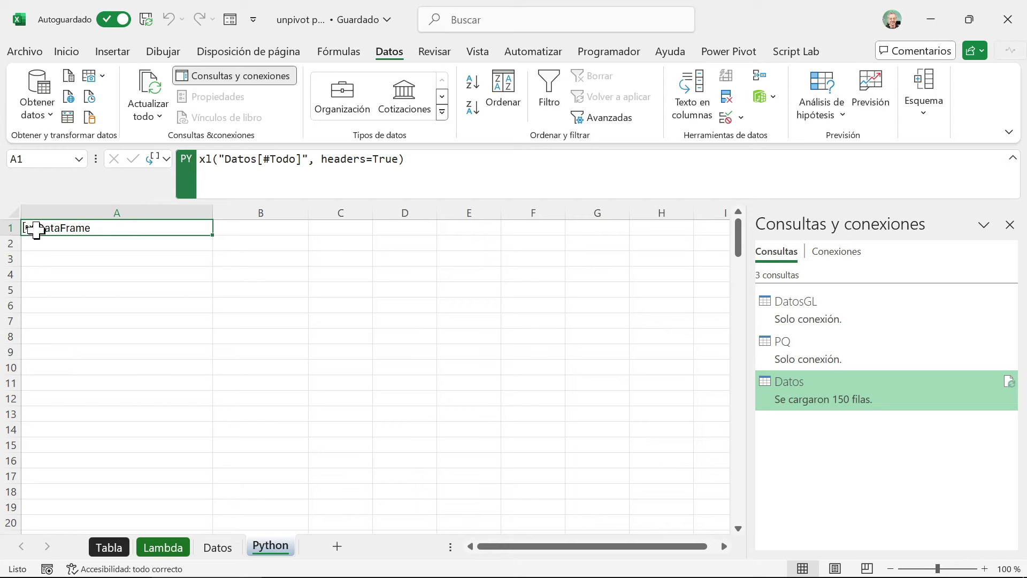
left_click(29, 228)
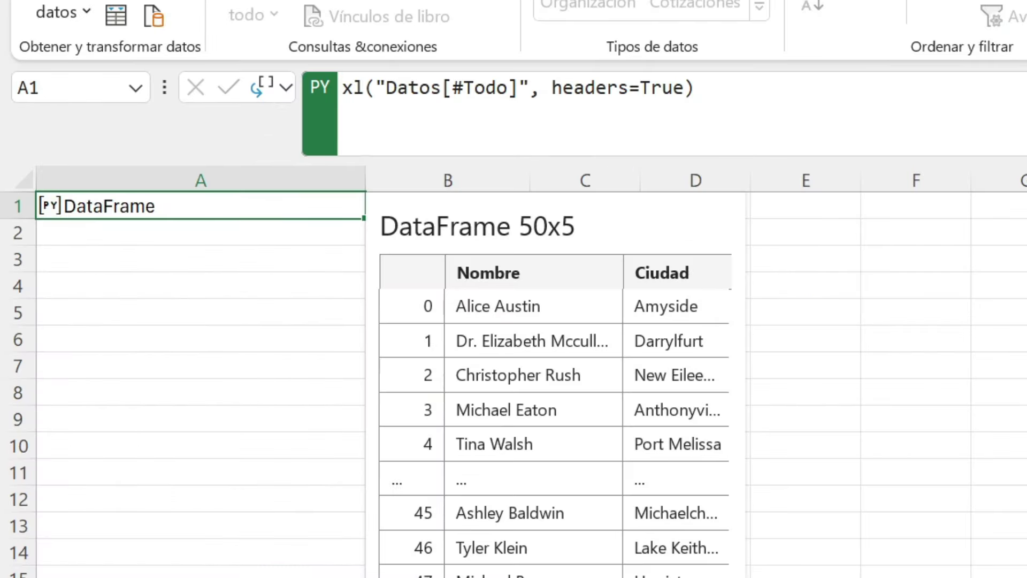
scroll(554, 416, "right", 5)
scroll(555, 415, "left", 5)
scroll(554, 415, "right", 3)
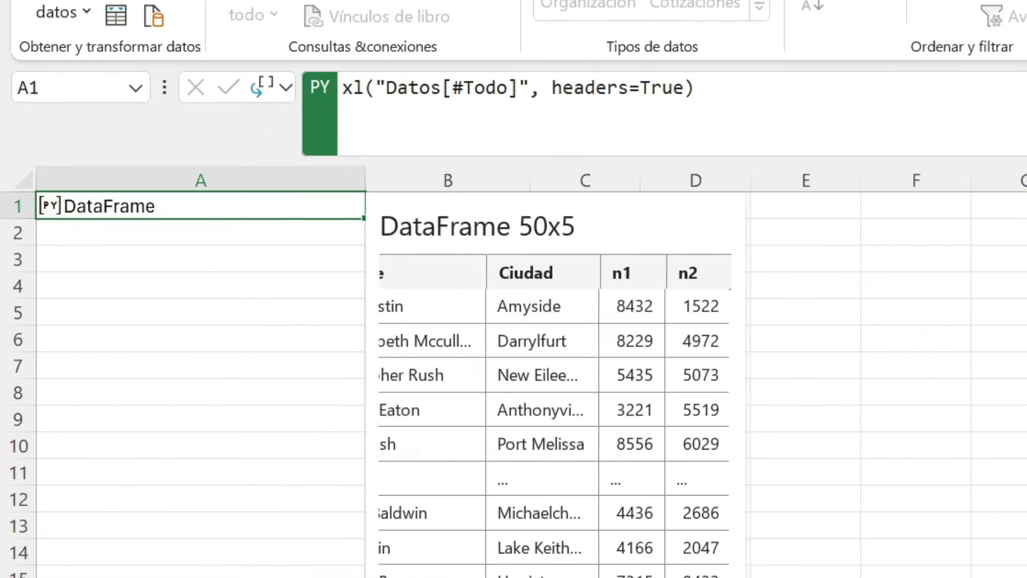
scroll(554, 415, "right", 2)
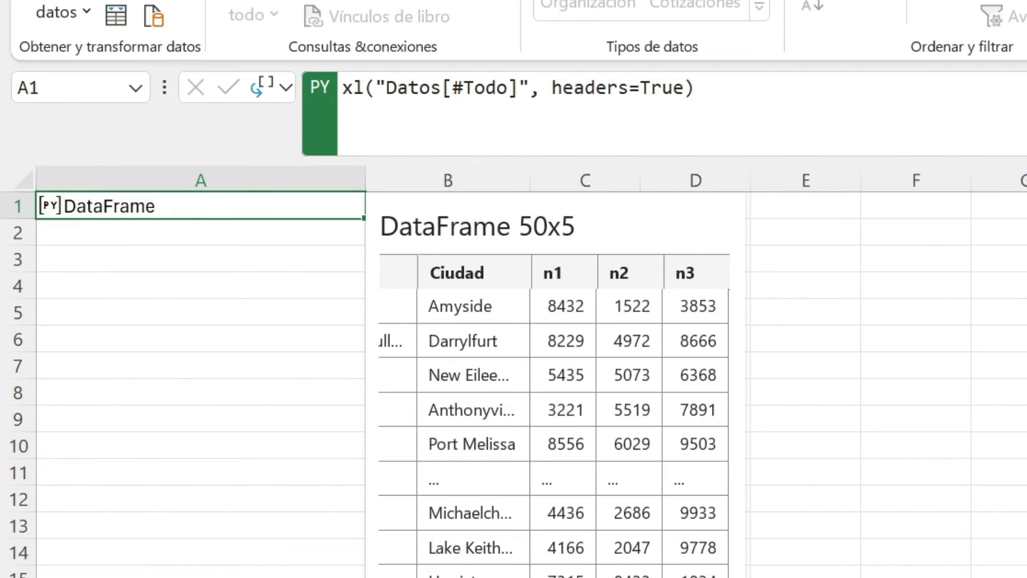
left_click(345, 90)
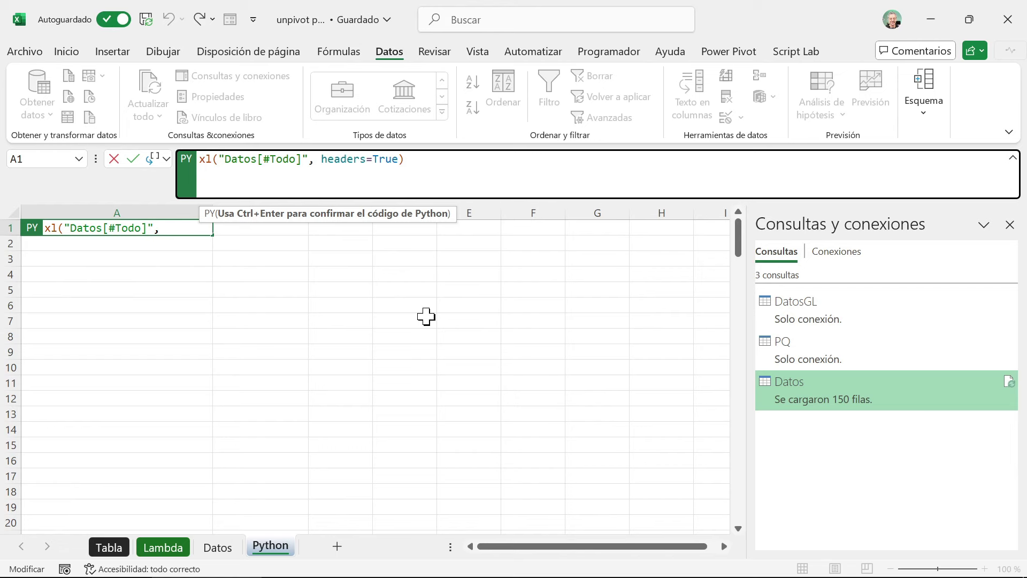
- Wrap the table read in pd.melt( and start an id_vars argument
type("pd")
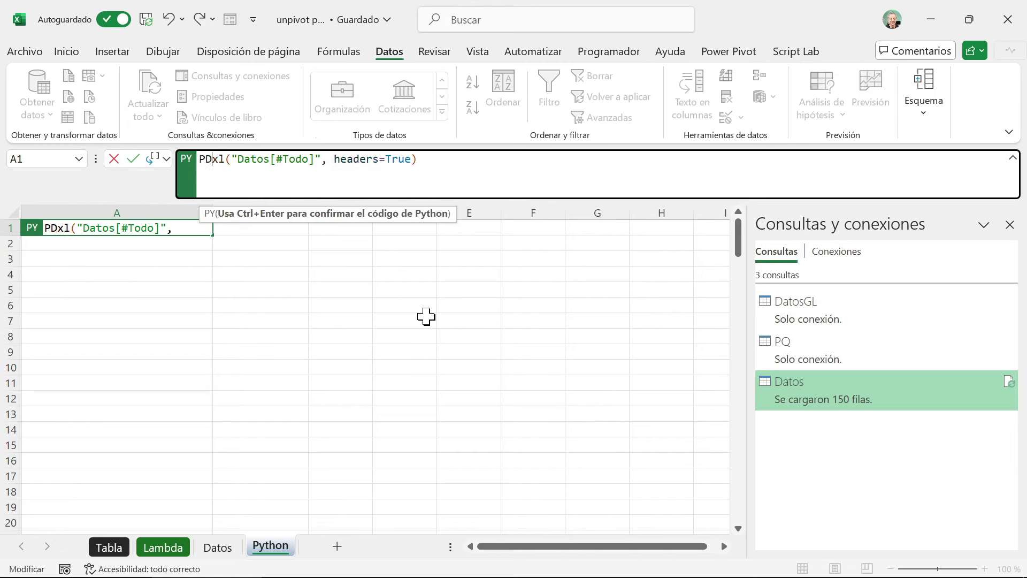
type(".")
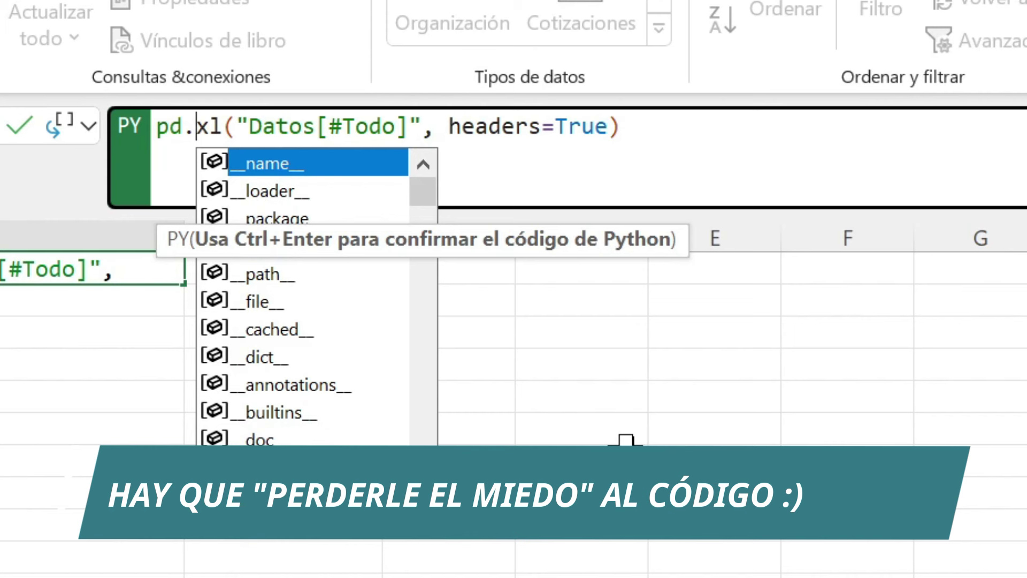
type("mekt")
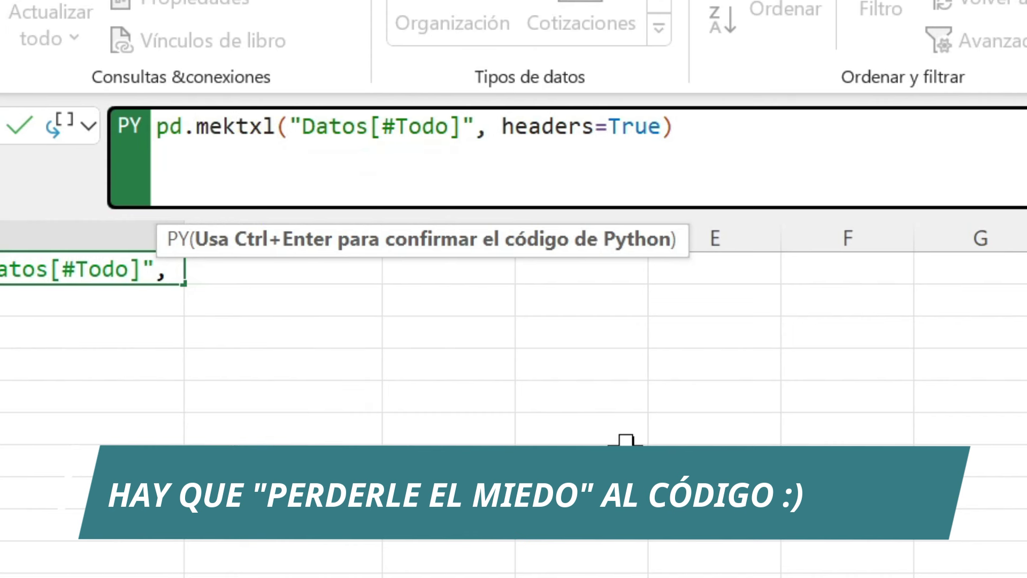
key("BackSpace")
key("BackSpace")
type("let")
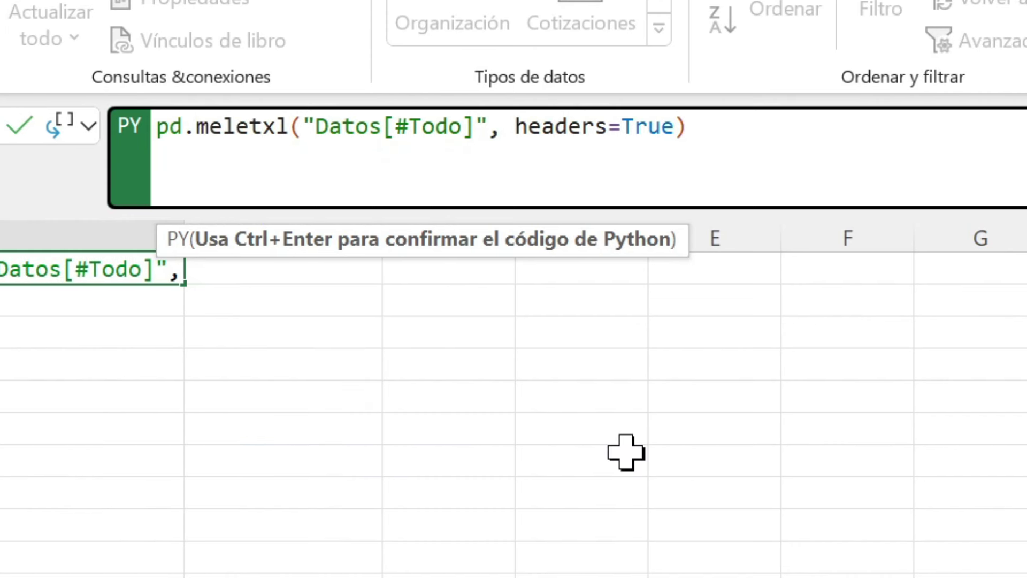
key("BackSpace")
key("BackSpace")
type("t")
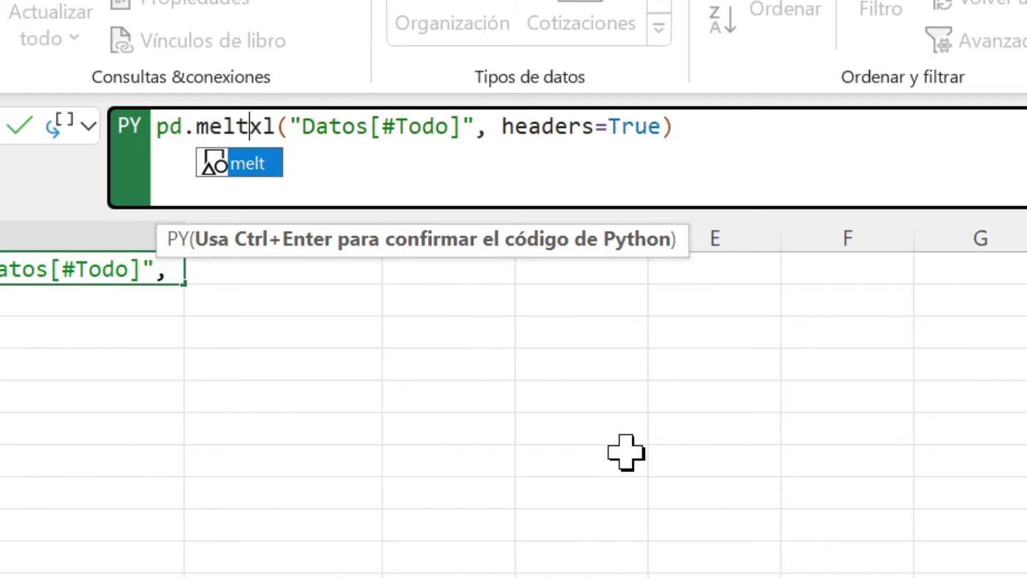
type("(")
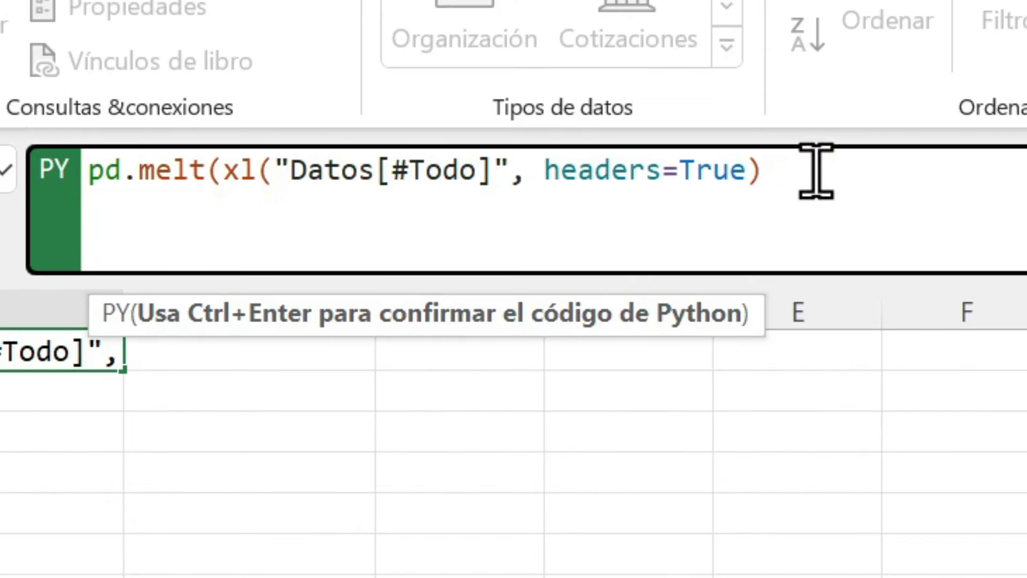
left_click(945, 168)
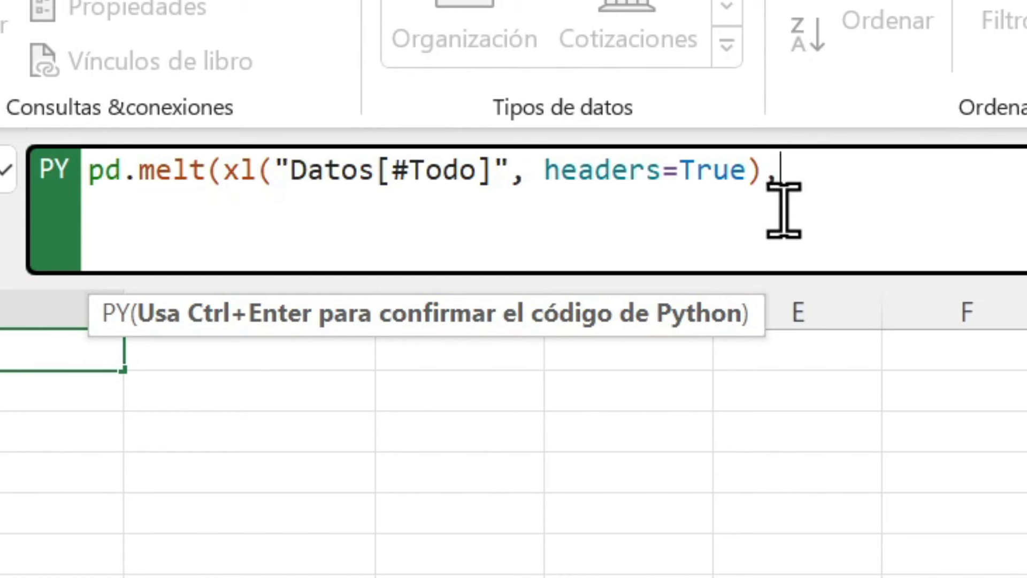
type(",")
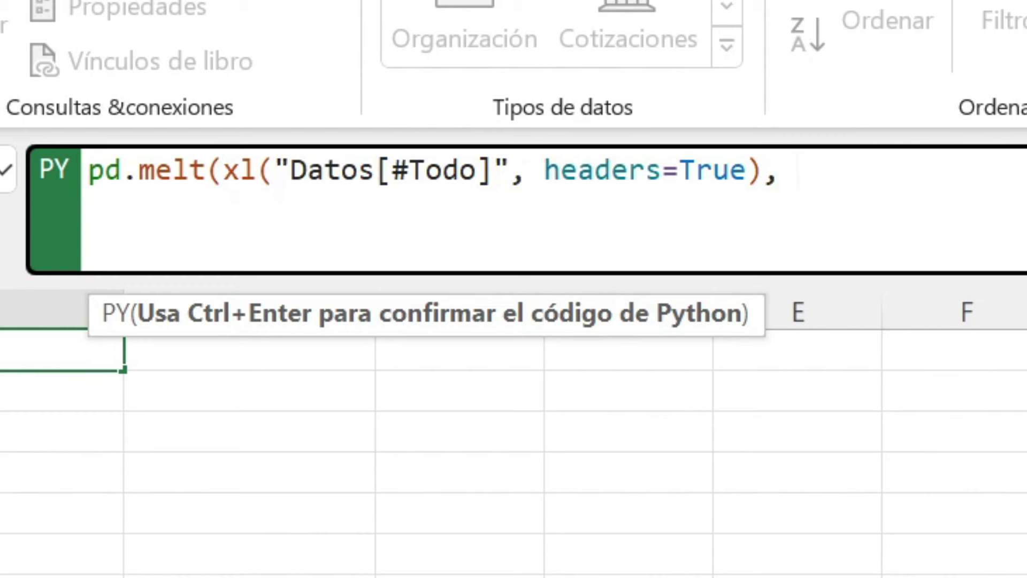
type("id")
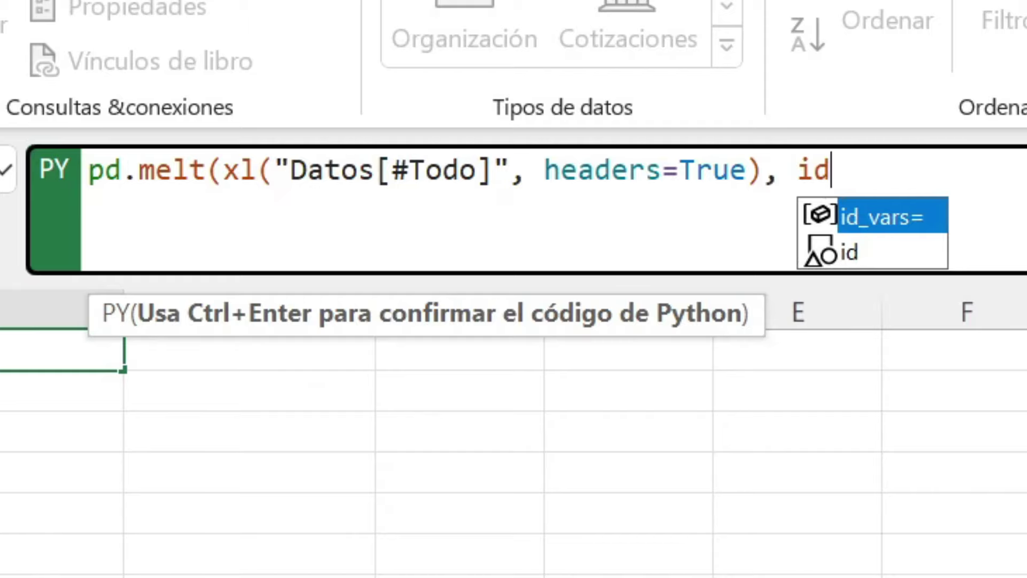
type("_vars")
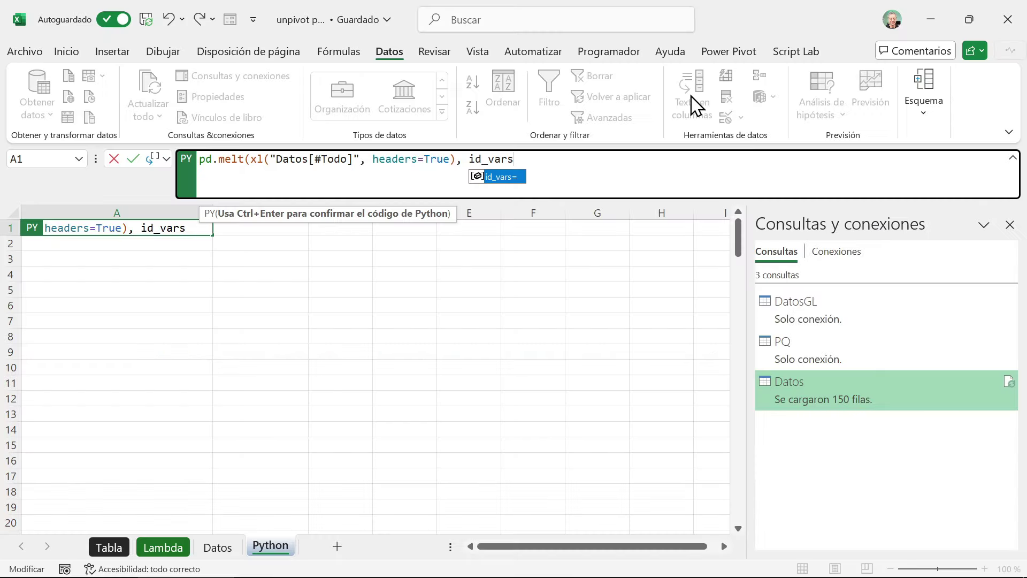
- Set id_vars=['Nombre', 'Ciudad'] in the melt call
key("Tab")
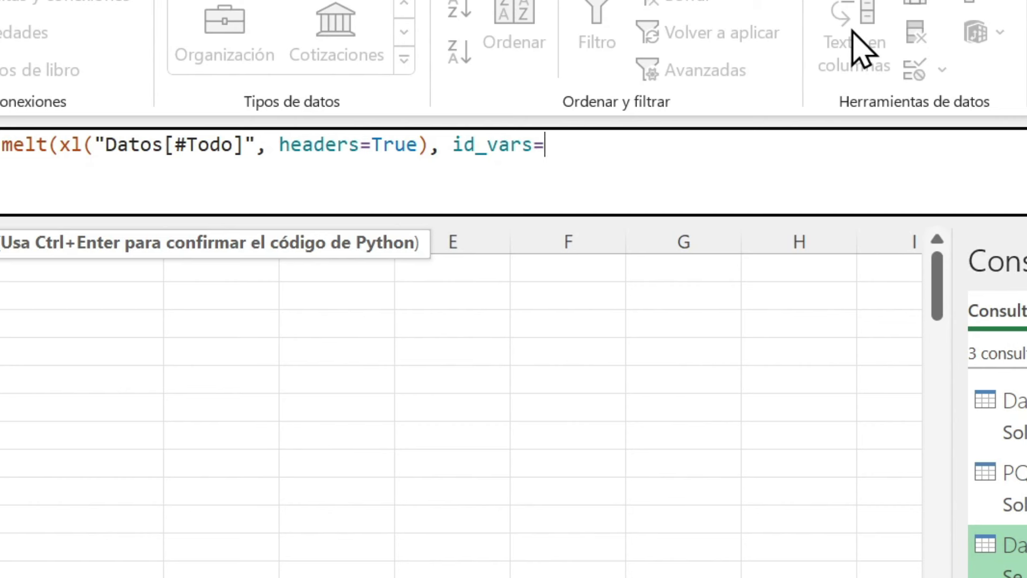
type("[")
type("'")
type("Nom")
key("BackSpace")
type("ombre")
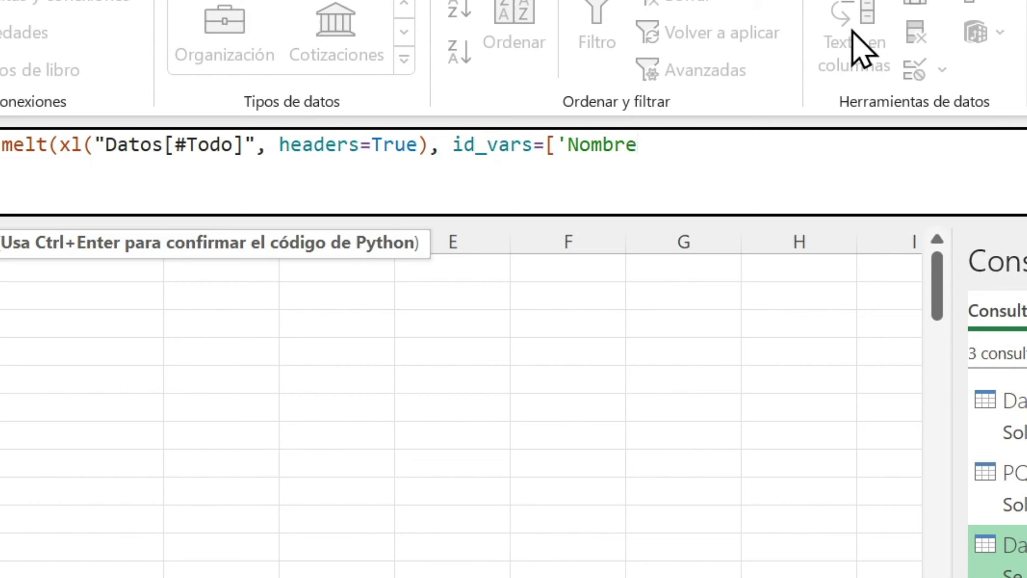
type("', ")
type("'Ciudad'")
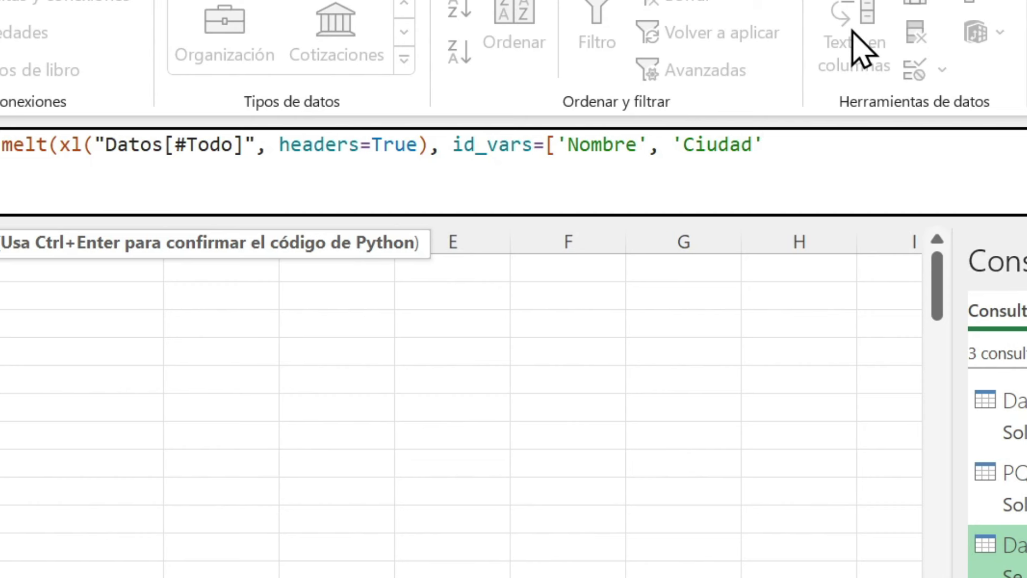
type("]")
type(",")
- Add value_vars=['n1','n2','n3'] and close the melt call
type("value")
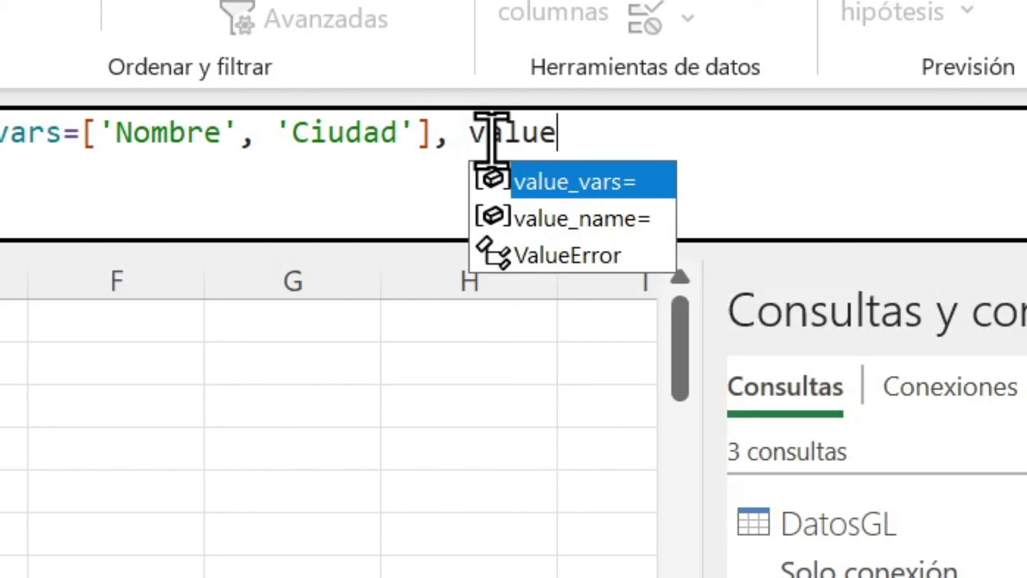
key("Tab")
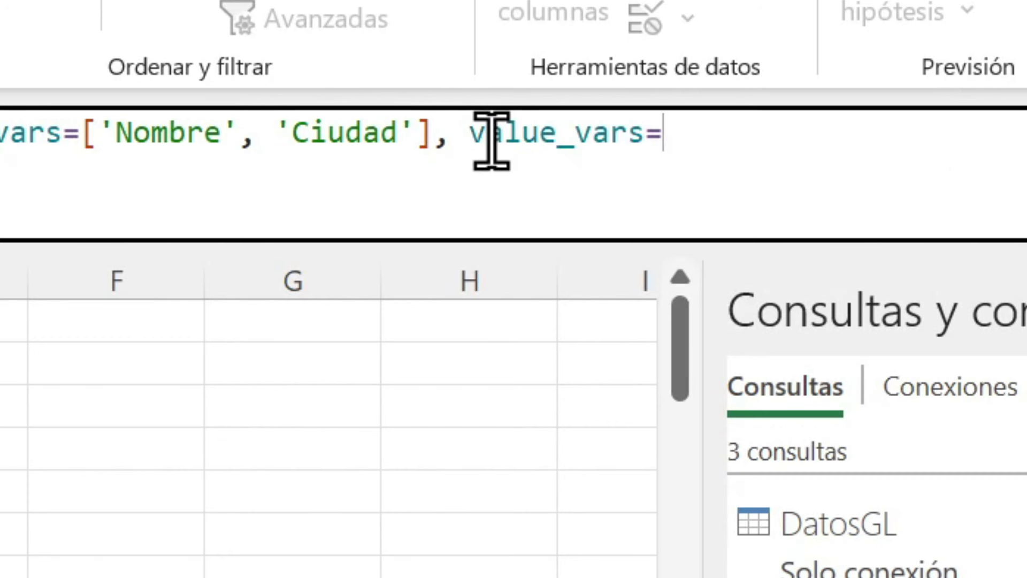
type("[")
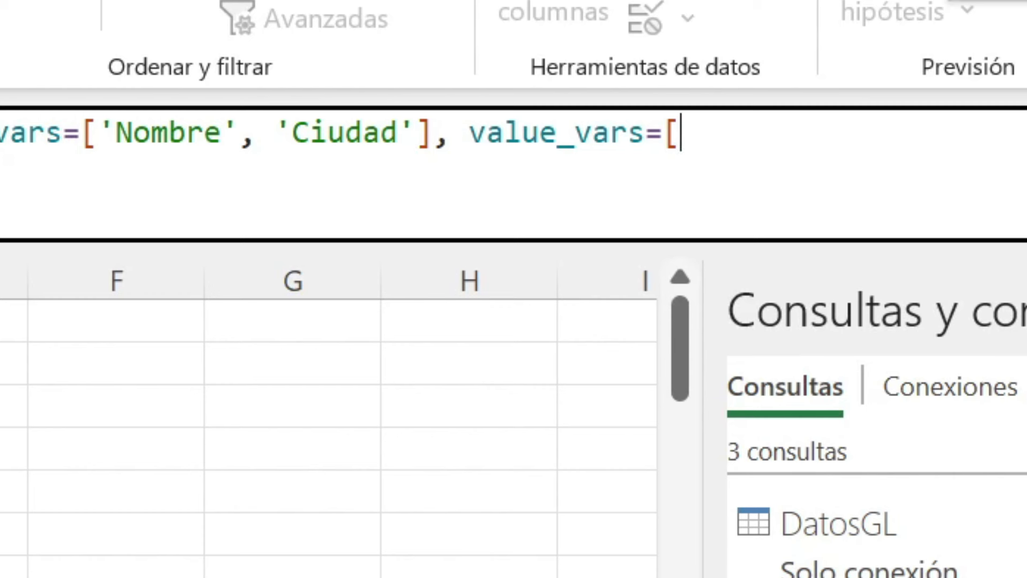
type("'n1','n2',")
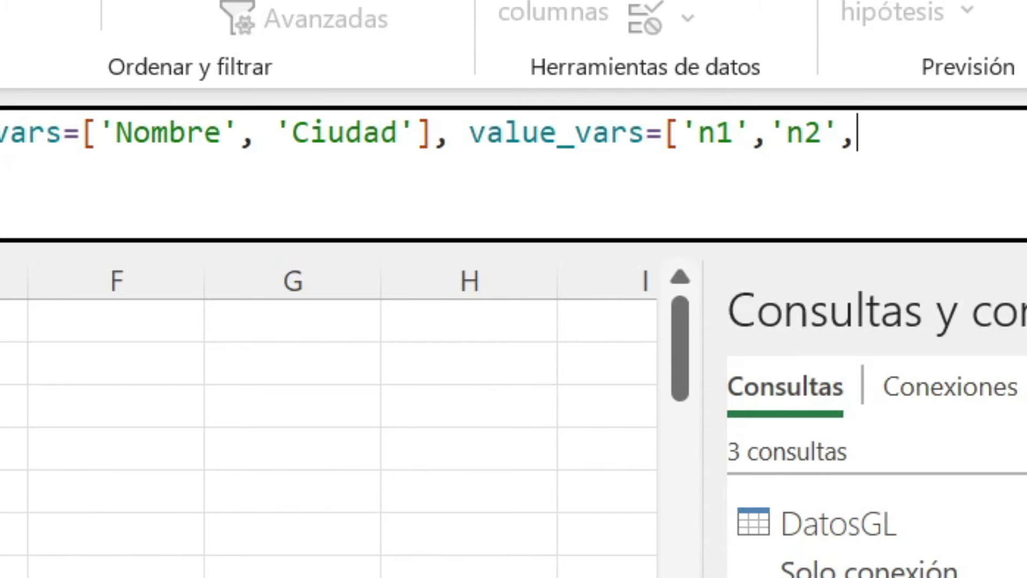
type("'n3'")
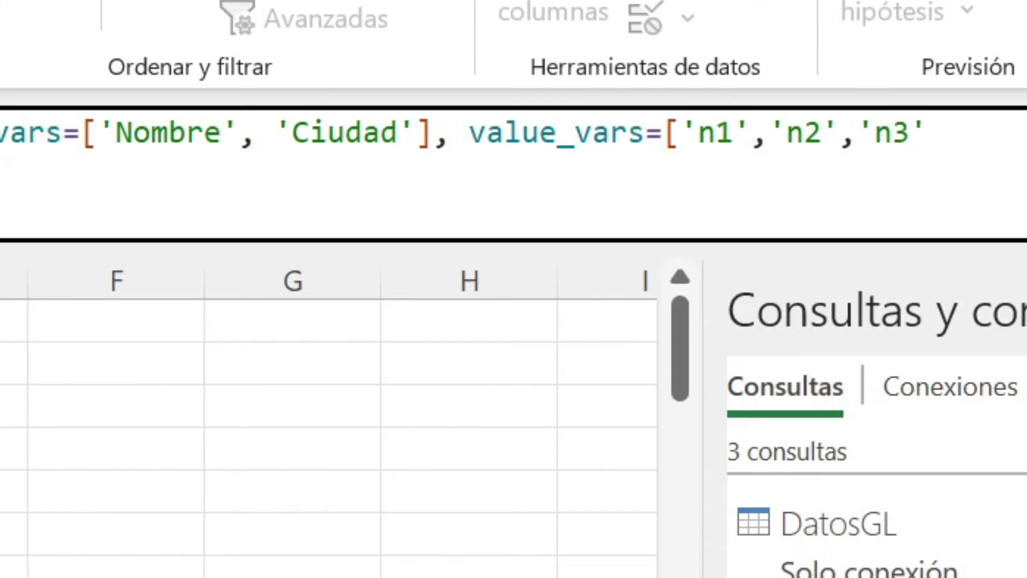
type("]\", headers=True), id_")
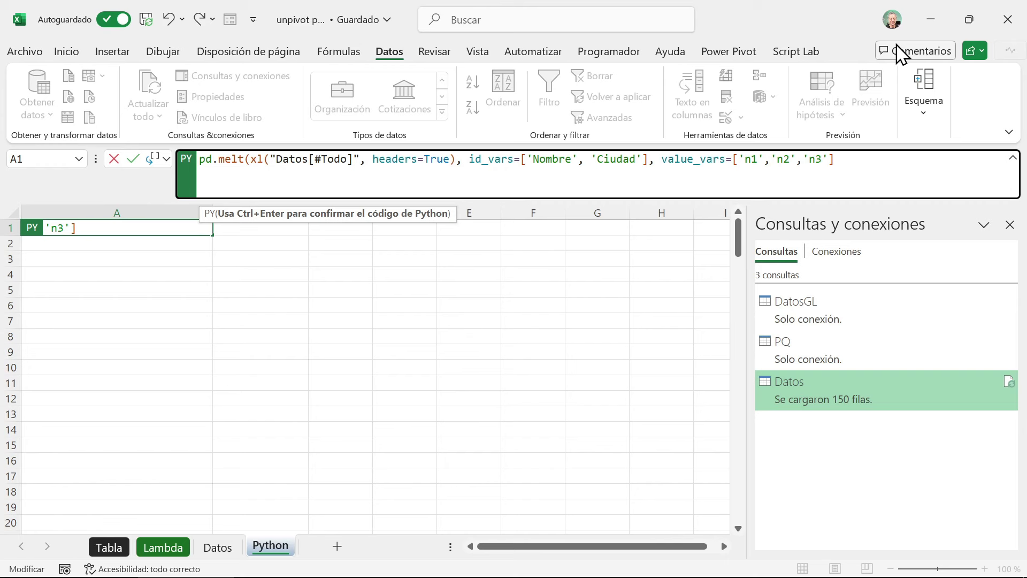
type(")")
- Run the pd.melt Python cell in A1 and return its result as Excel values
key("ctrl+Return")
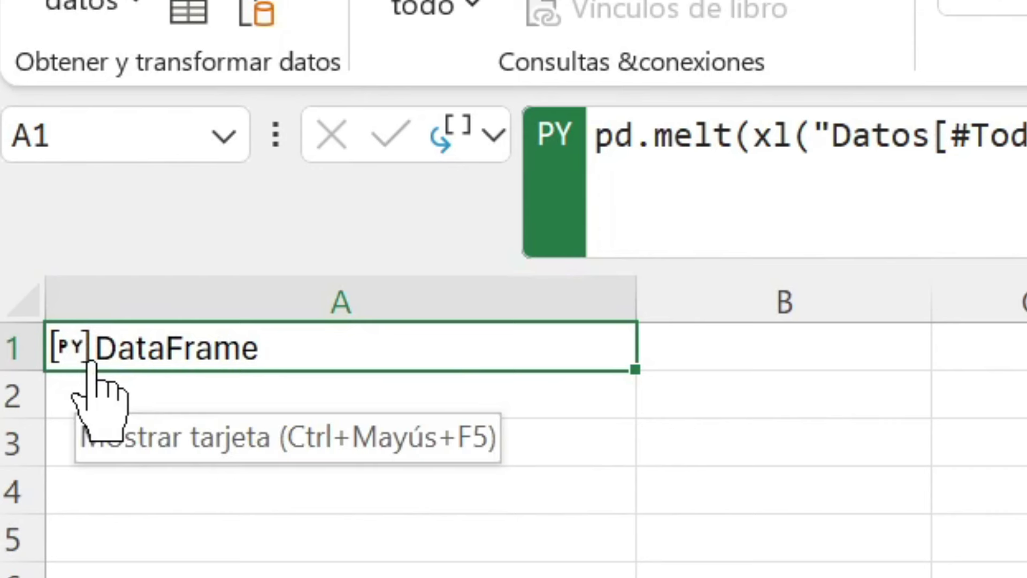
left_click(502, 156)
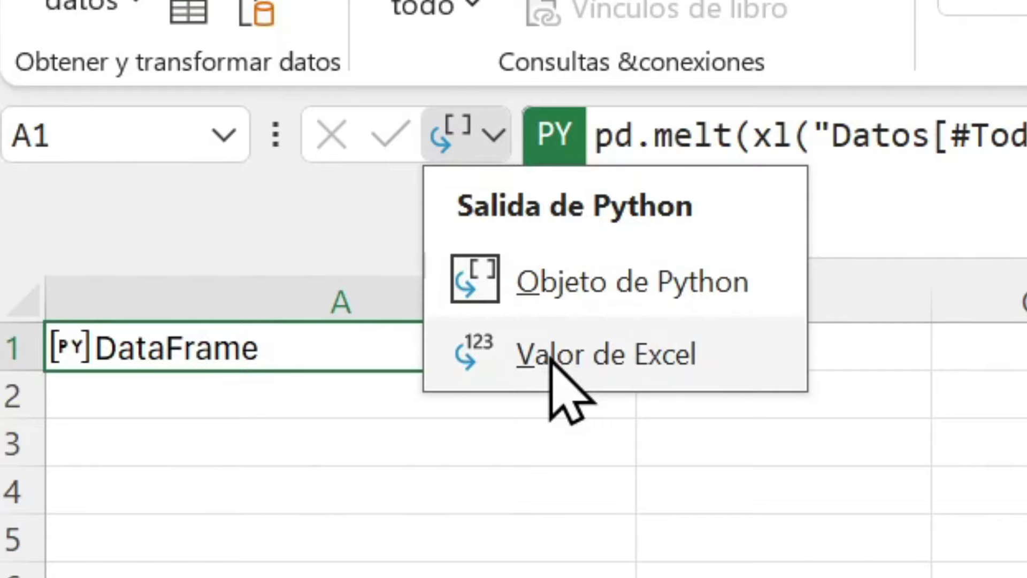
left_click(601, 357)
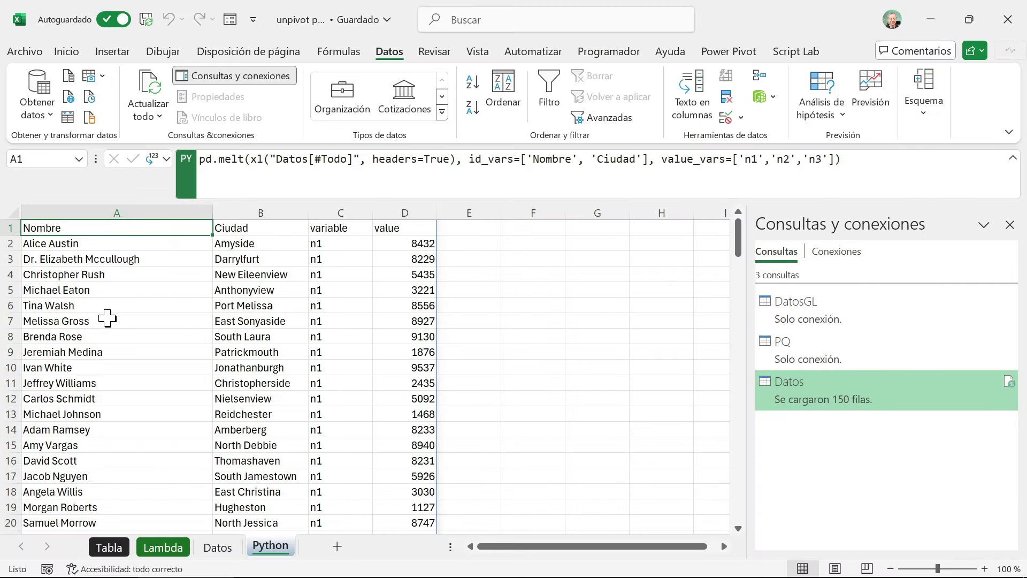
scroll(101, 328, "down", 2)
scroll(156, 359, "down", 1)
scroll(165, 348, "down", 2)
scroll(225, 367, "up", 3)
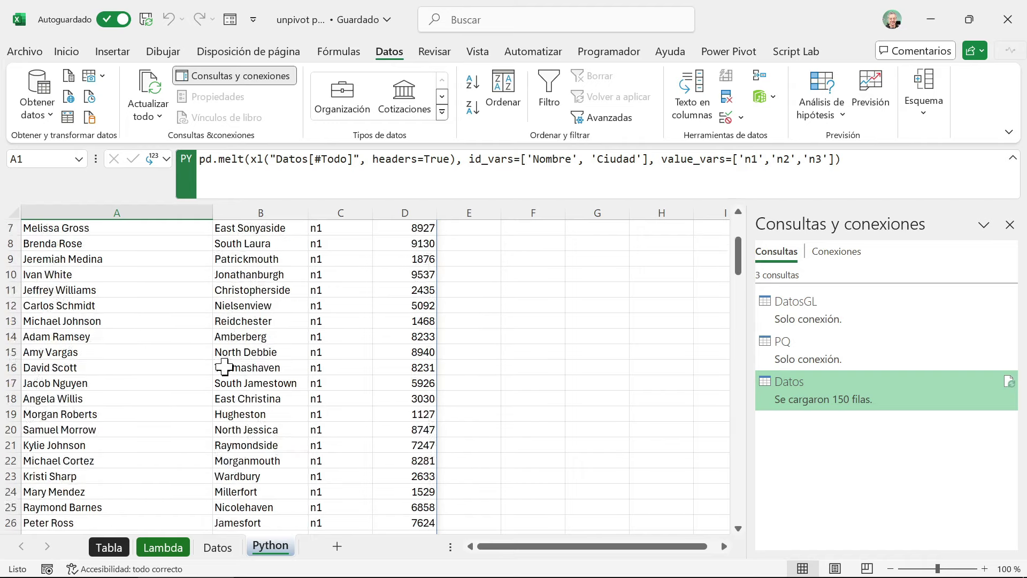
scroll(166, 419, "up", 2)
- Compare the Lambda, Datos and Python sheets, then bring up the Windows window switcher
left_click(163, 546)
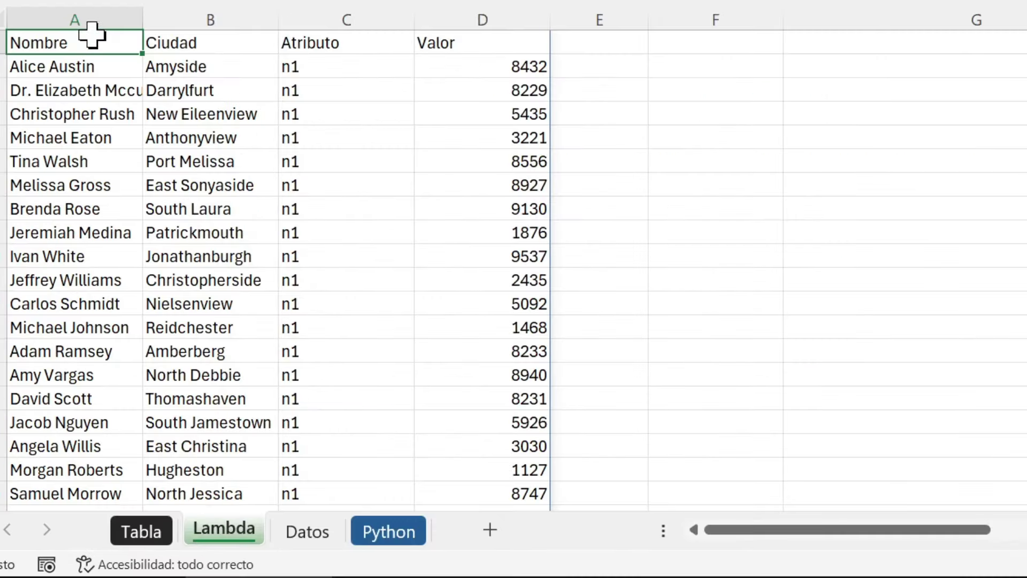
left_click(317, 538)
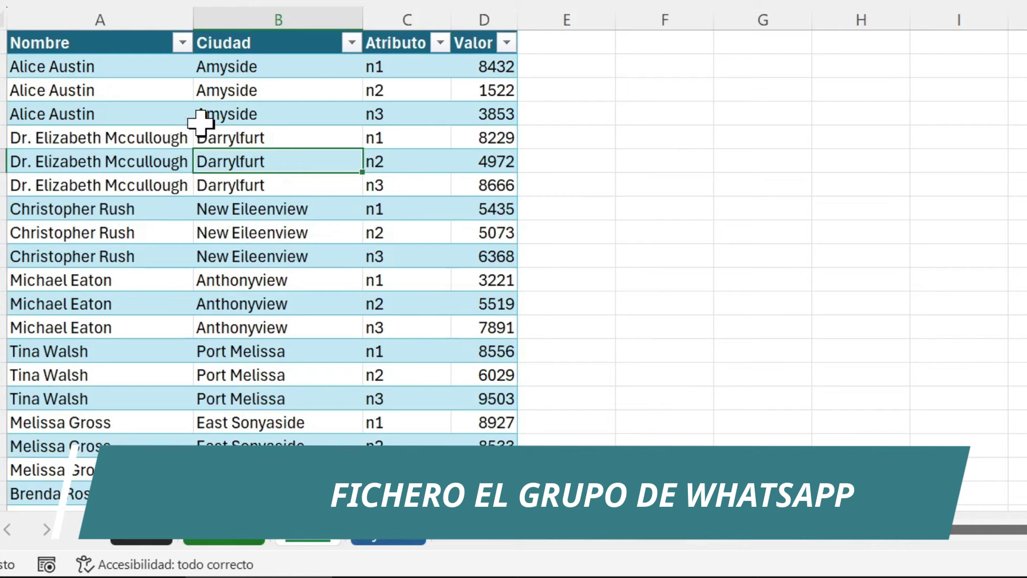
left_click(276, 112)
left_click(280, 236)
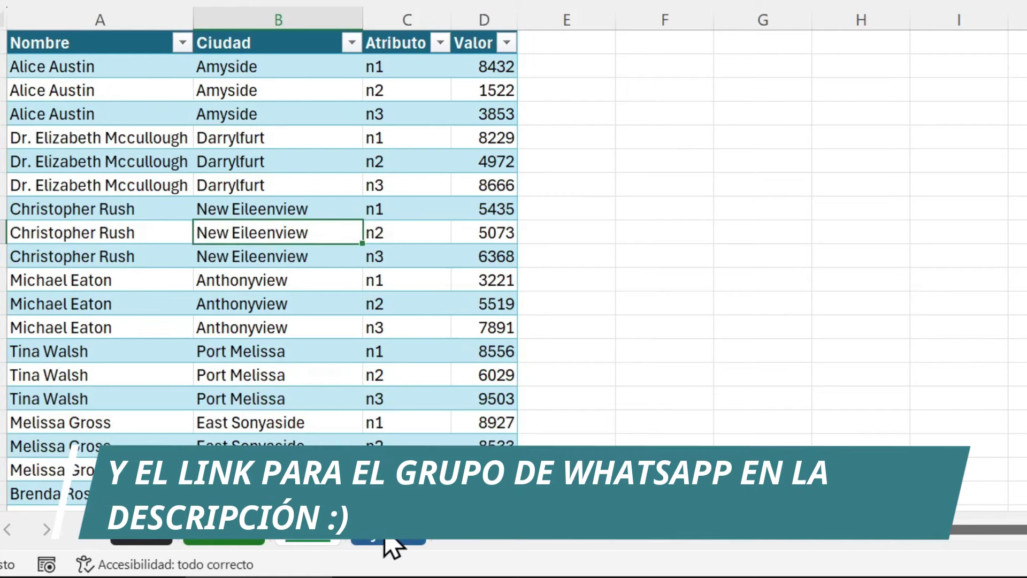
left_click(387, 535)
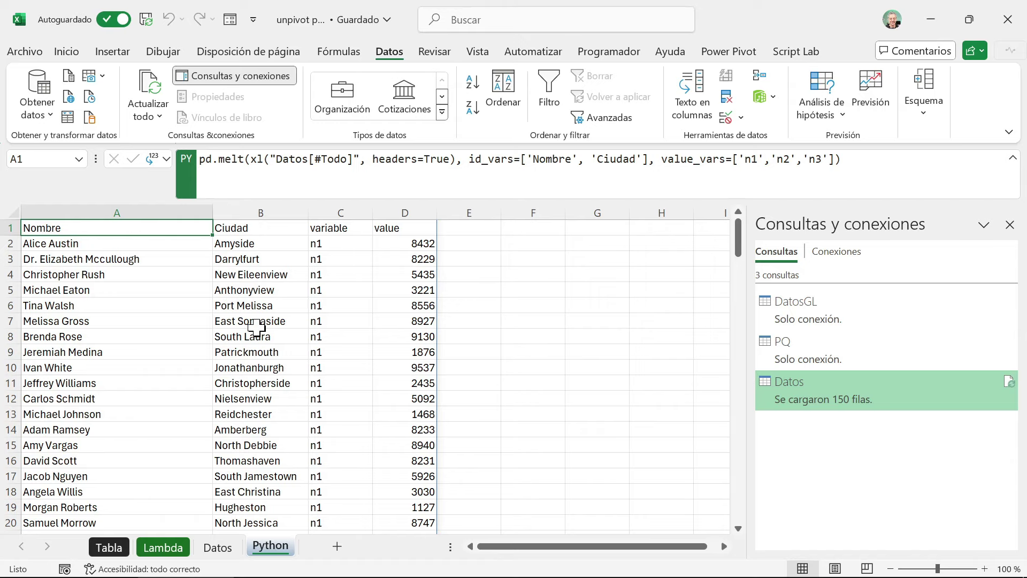
key("alt+Tab")
key("Tab")
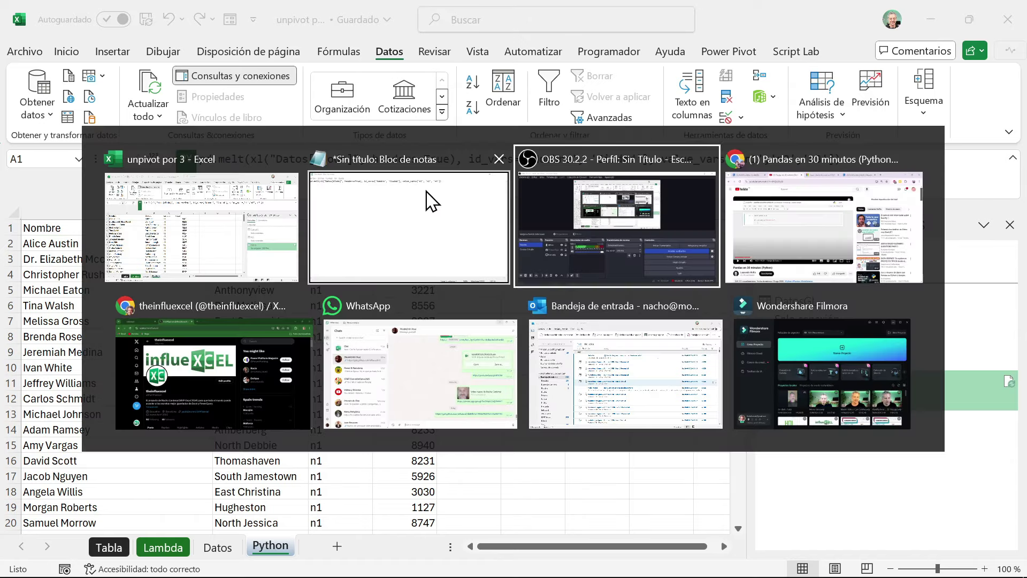